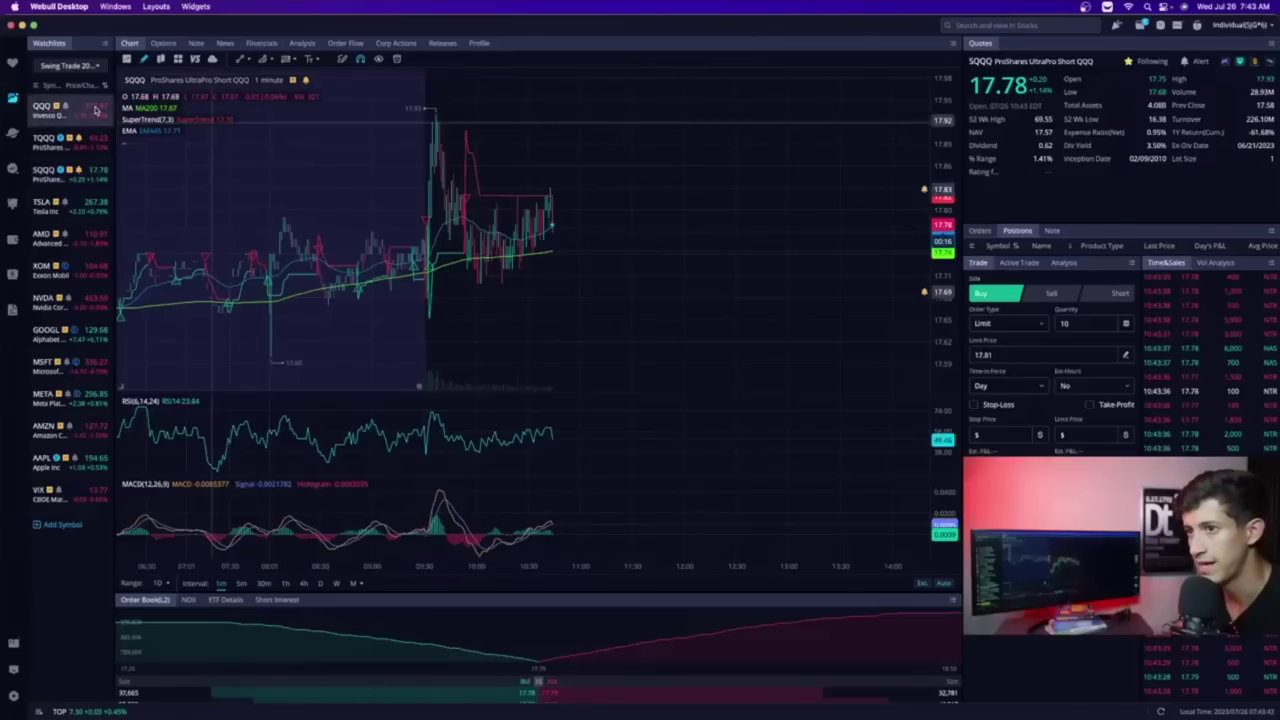
# Step: Cycle the QQQ chart through 5-minute and 4-hour candles, settling on 1-hour candles
pyautogui.scroll(-3, 603, 277)
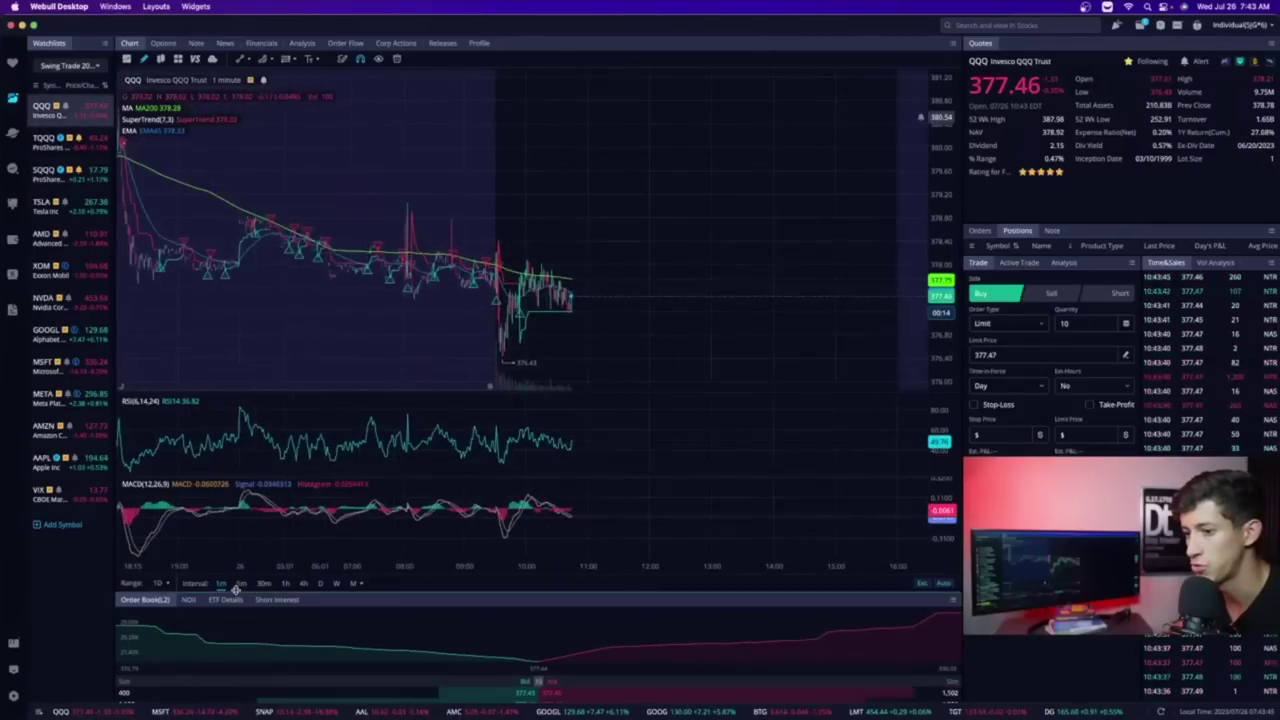
pyautogui.press('5')
pyautogui.press('Return')
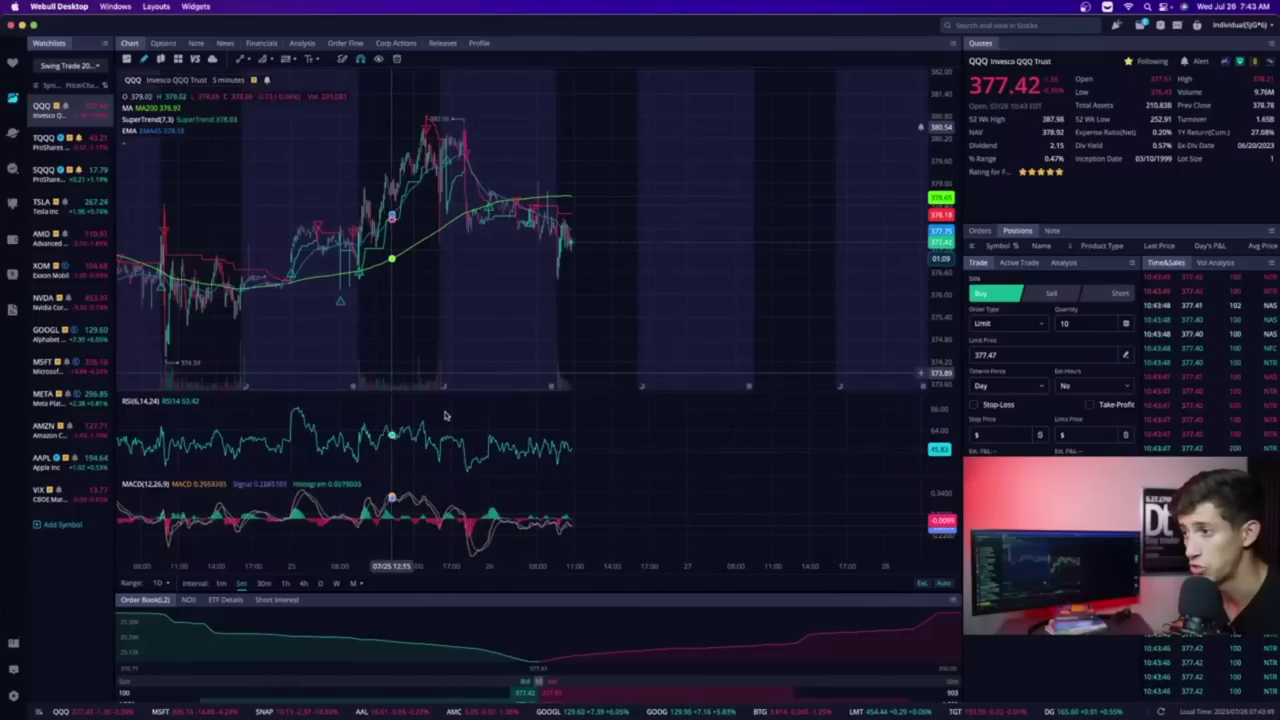
pyautogui.click(302, 584)
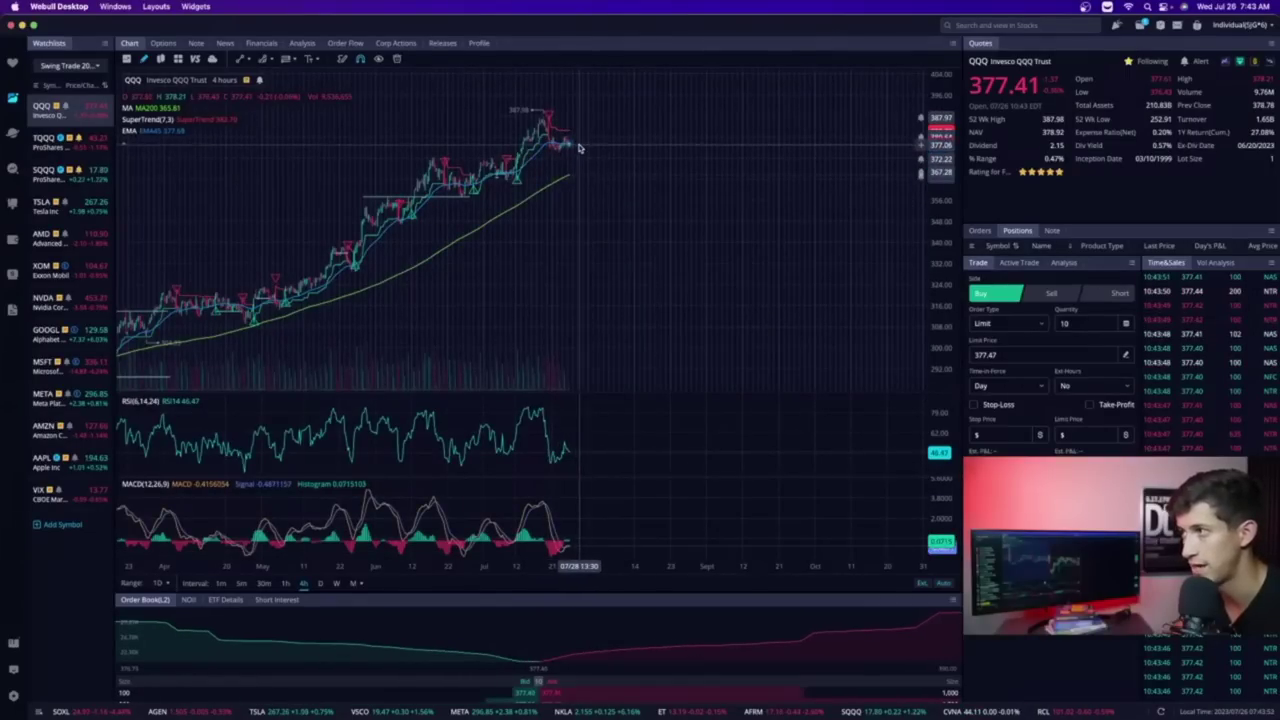
pyautogui.scroll(5, 565, 145)
pyautogui.scroll(-5, 575, 150)
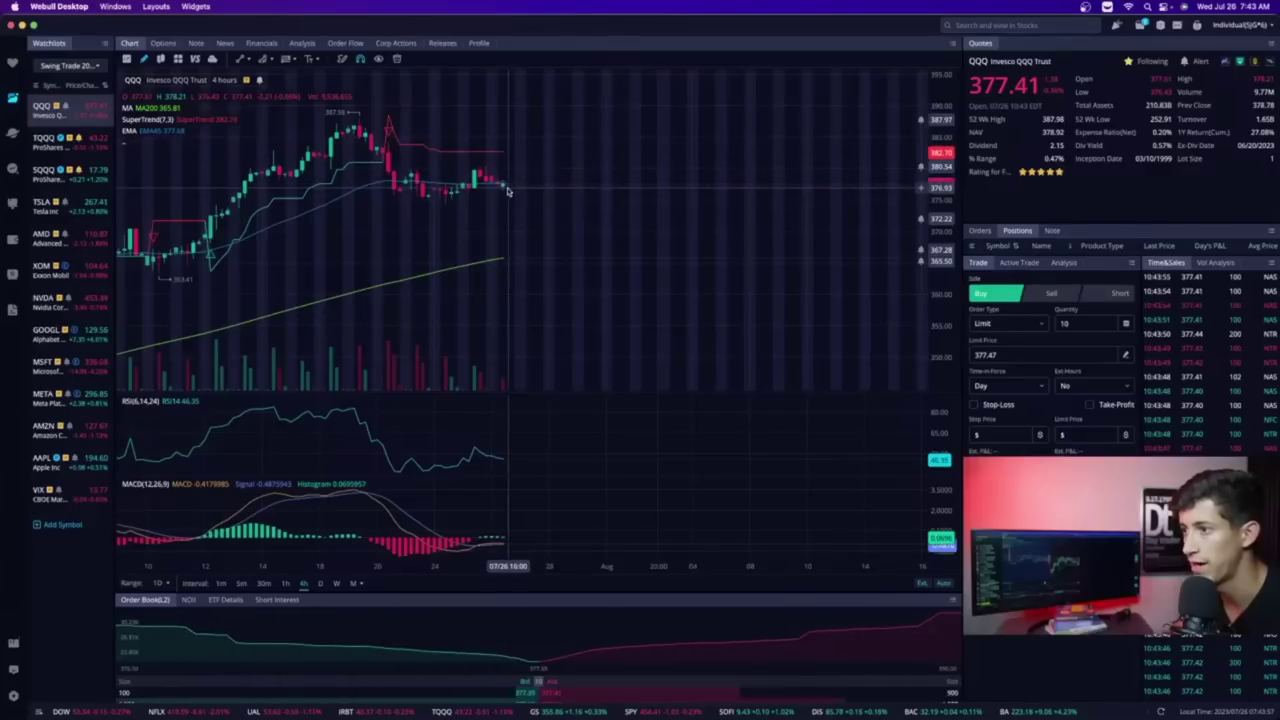
pyautogui.click(286, 583)
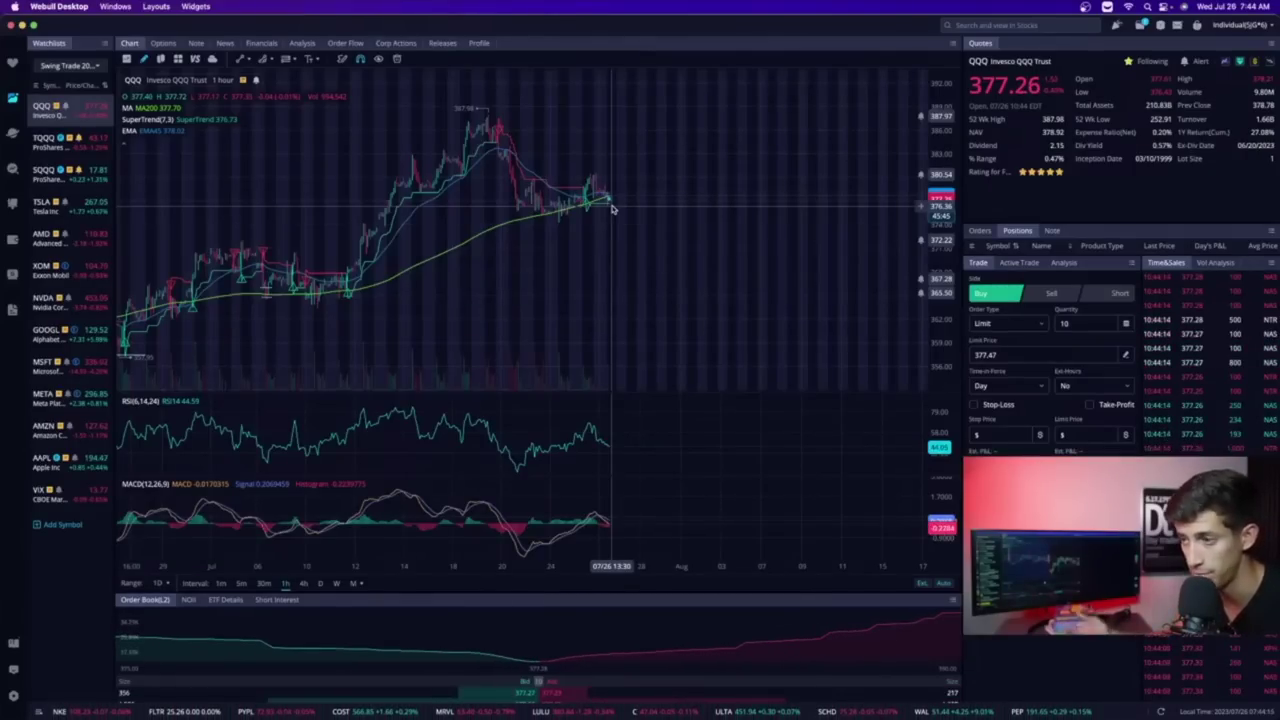
# Step: In Chrome, dismiss the ad, check the Fed Rate Monitor odds, then return to the Economic Calendar
pyautogui.hotkey('ctrl', 'Up')
pyautogui.click(575, 206)
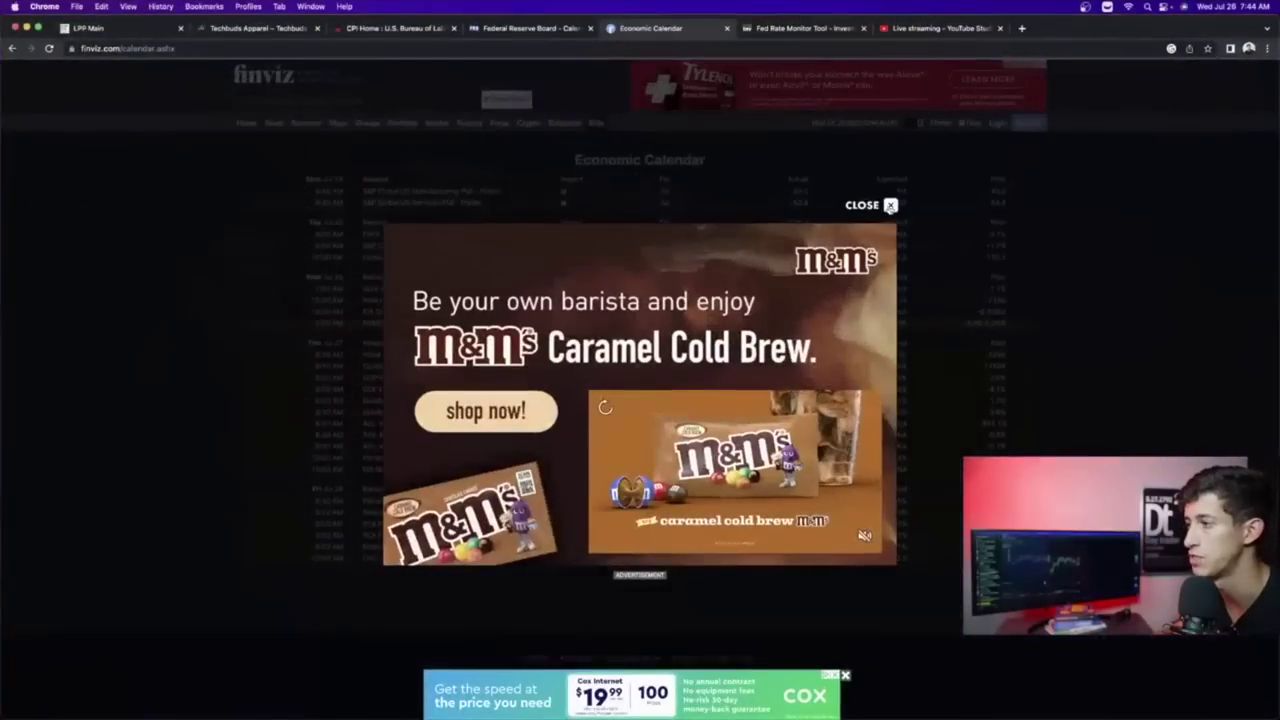
pyautogui.click(890, 206)
pyautogui.click(789, 27)
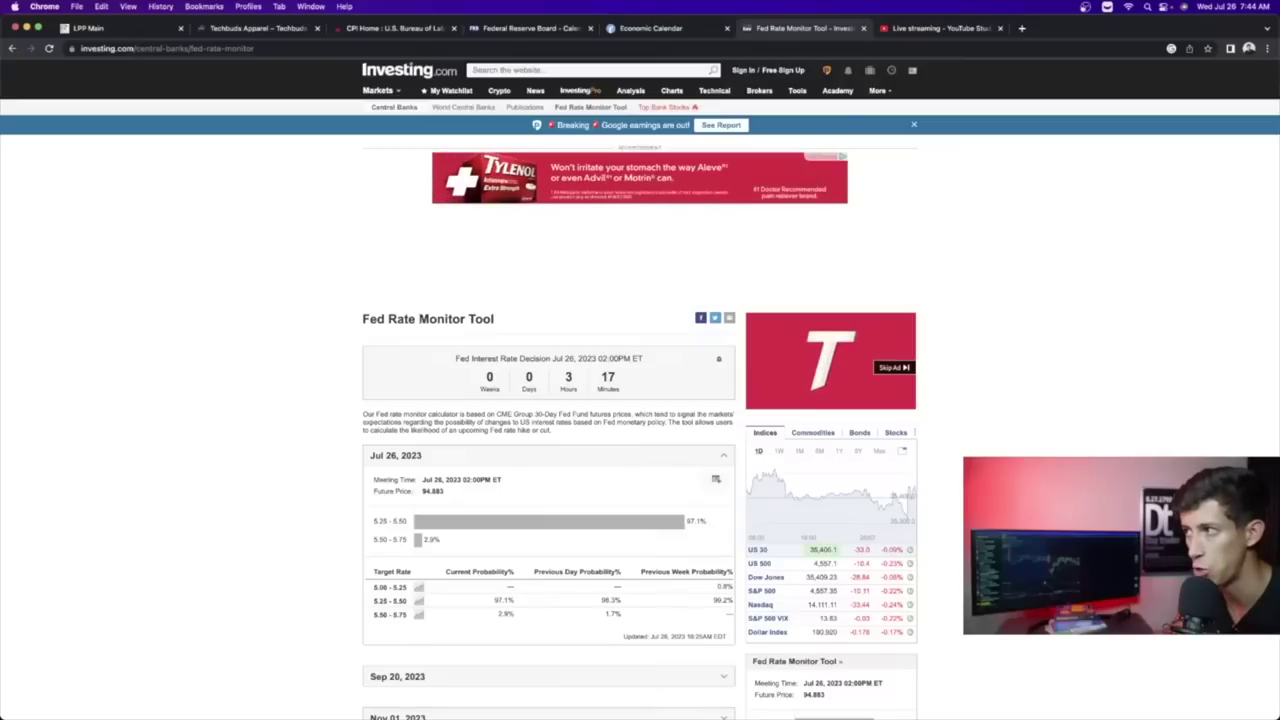
pyautogui.click(658, 27)
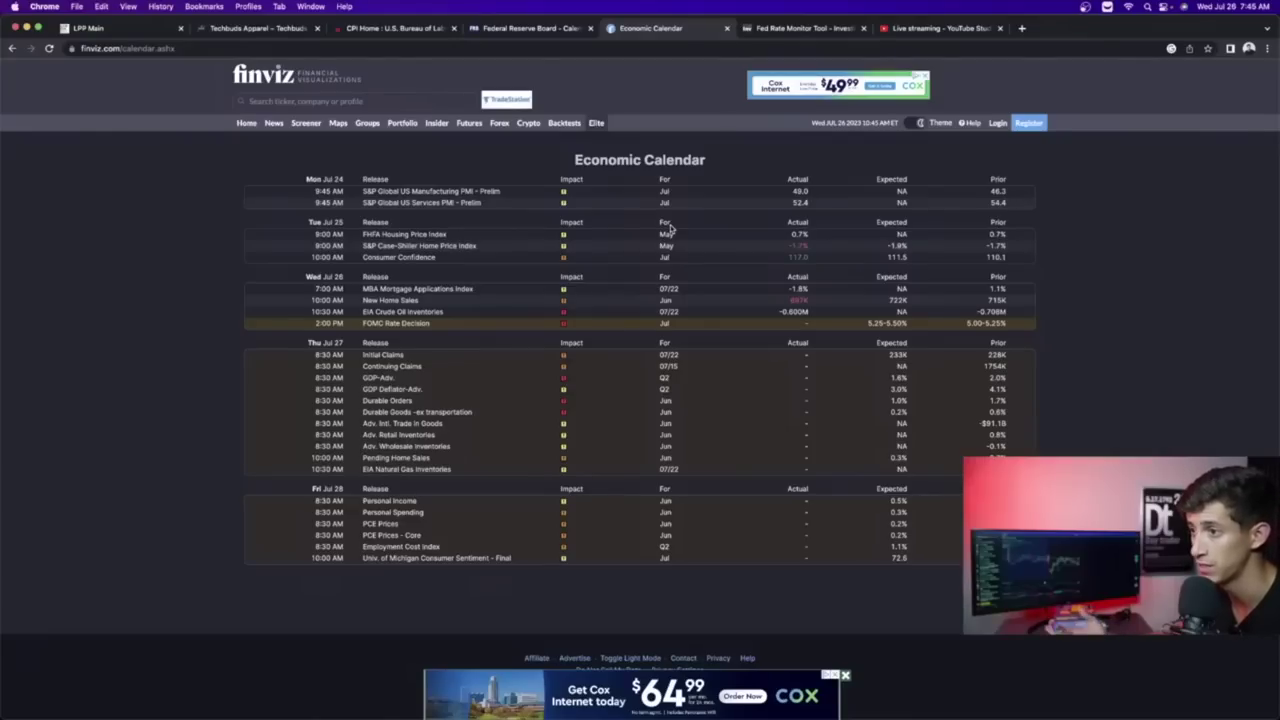
# Step: Bring Webull forward and show SQQQ on 1-minute candles
pyautogui.hotkey('ctrl', 'Up')
pyautogui.click(371, 206)
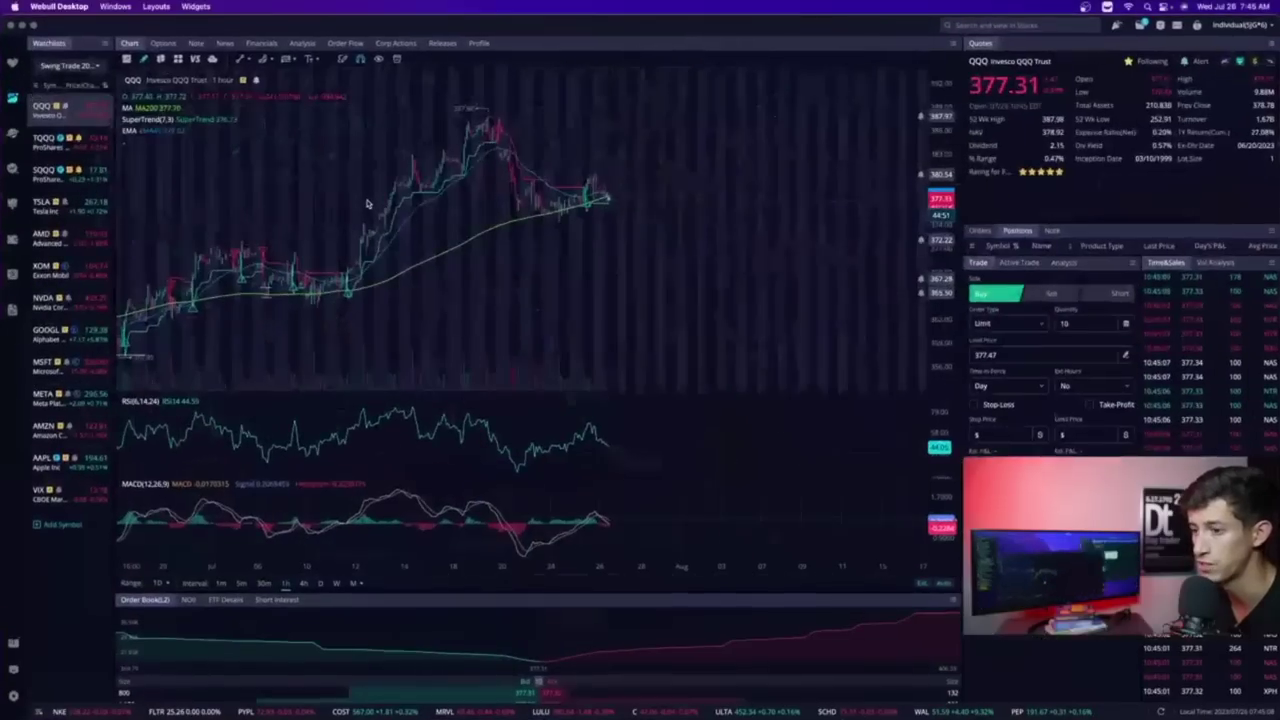
pyautogui.click(221, 583)
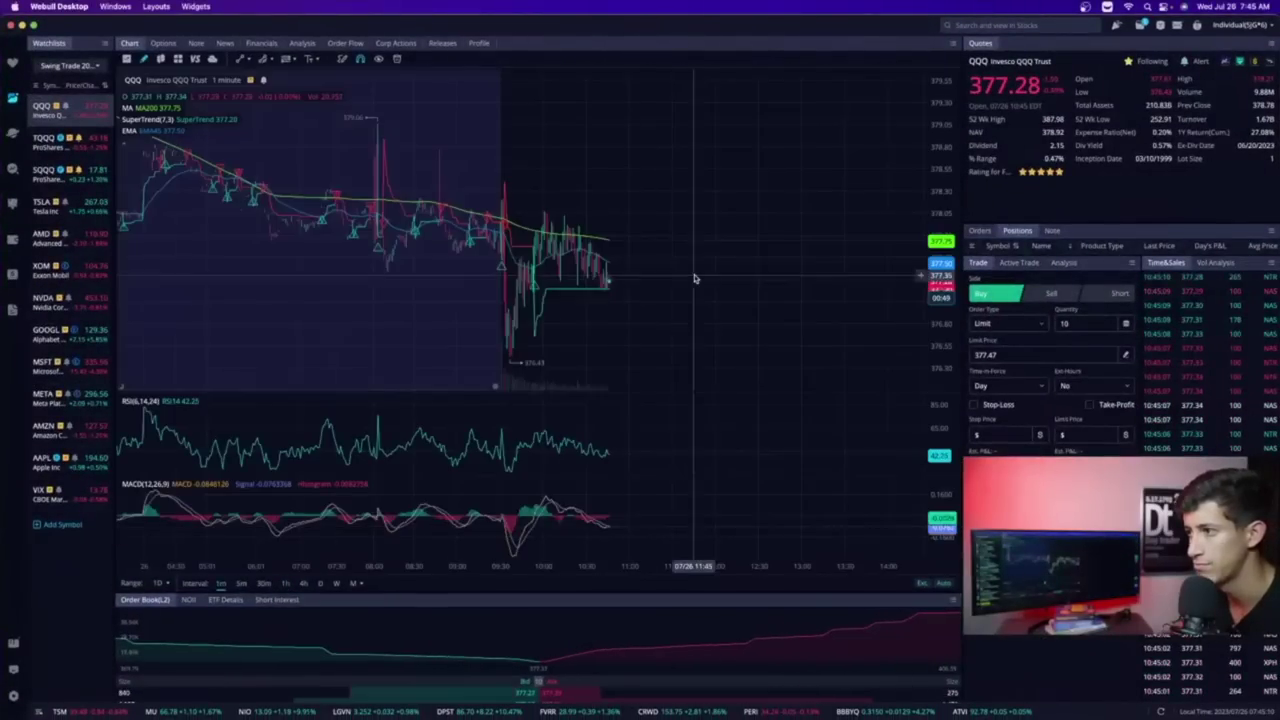
pyautogui.scroll(3, 660, 208)
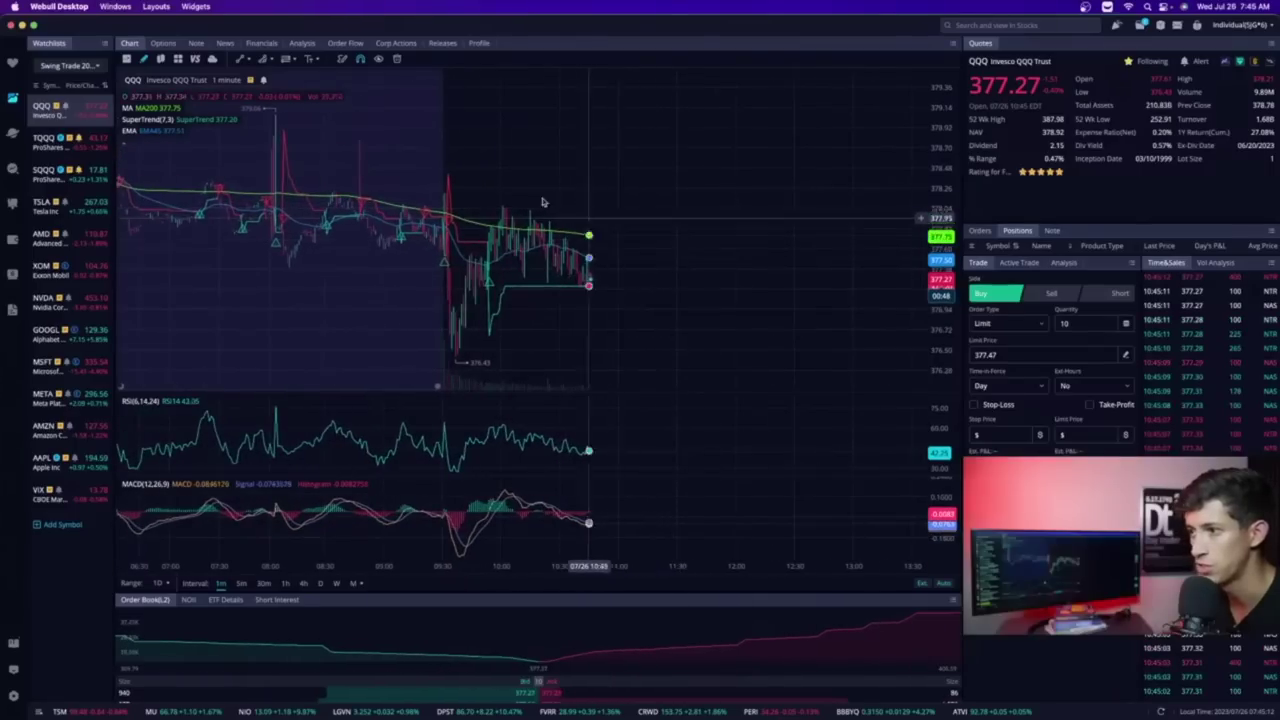
pyautogui.press('Down')
pyautogui.press('Down')
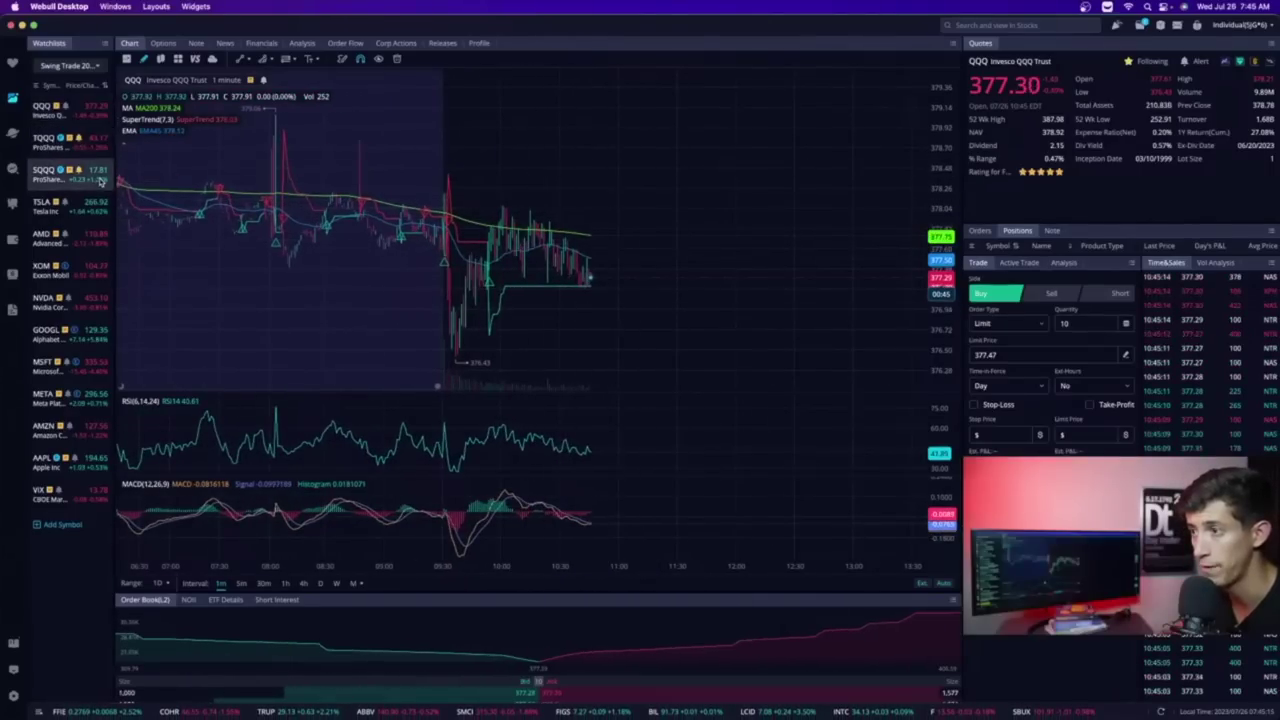
# Step: Set the ticket to a Market order for 1,500 SQQQ shares and confirm the buy
pyautogui.click(1008, 323)
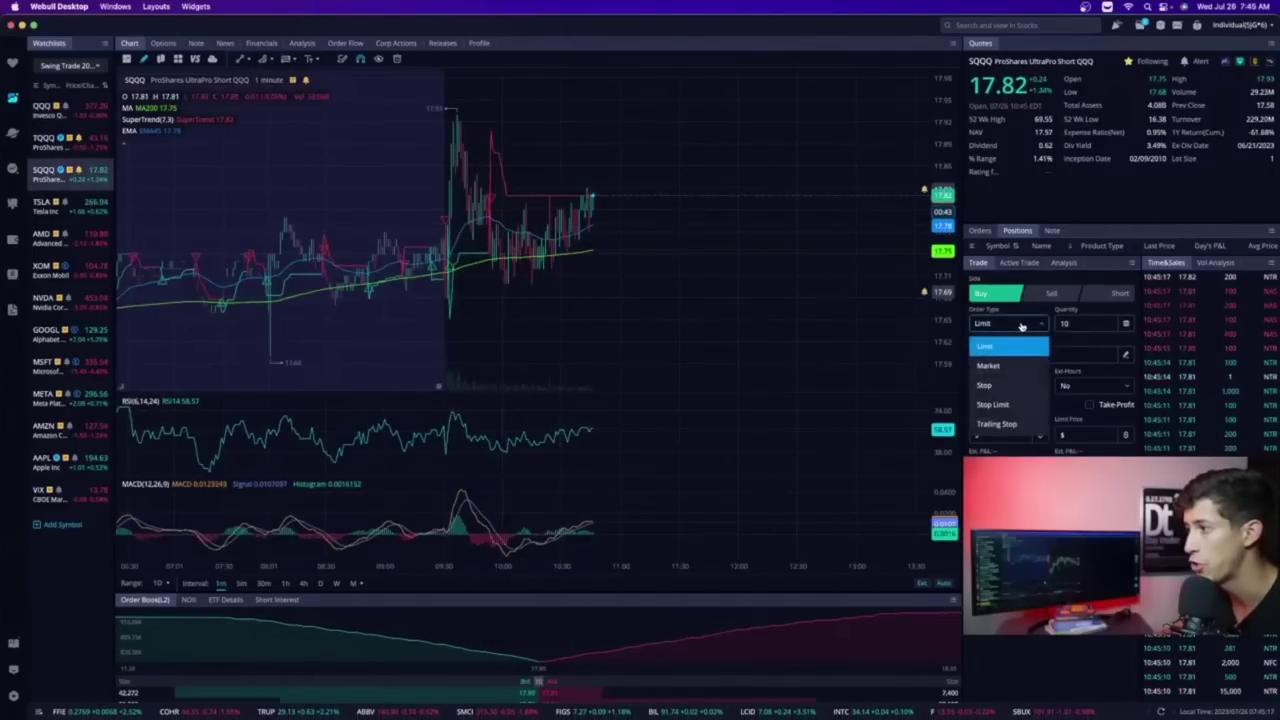
pyautogui.click(1012, 364)
pyautogui.press('BackSpace')
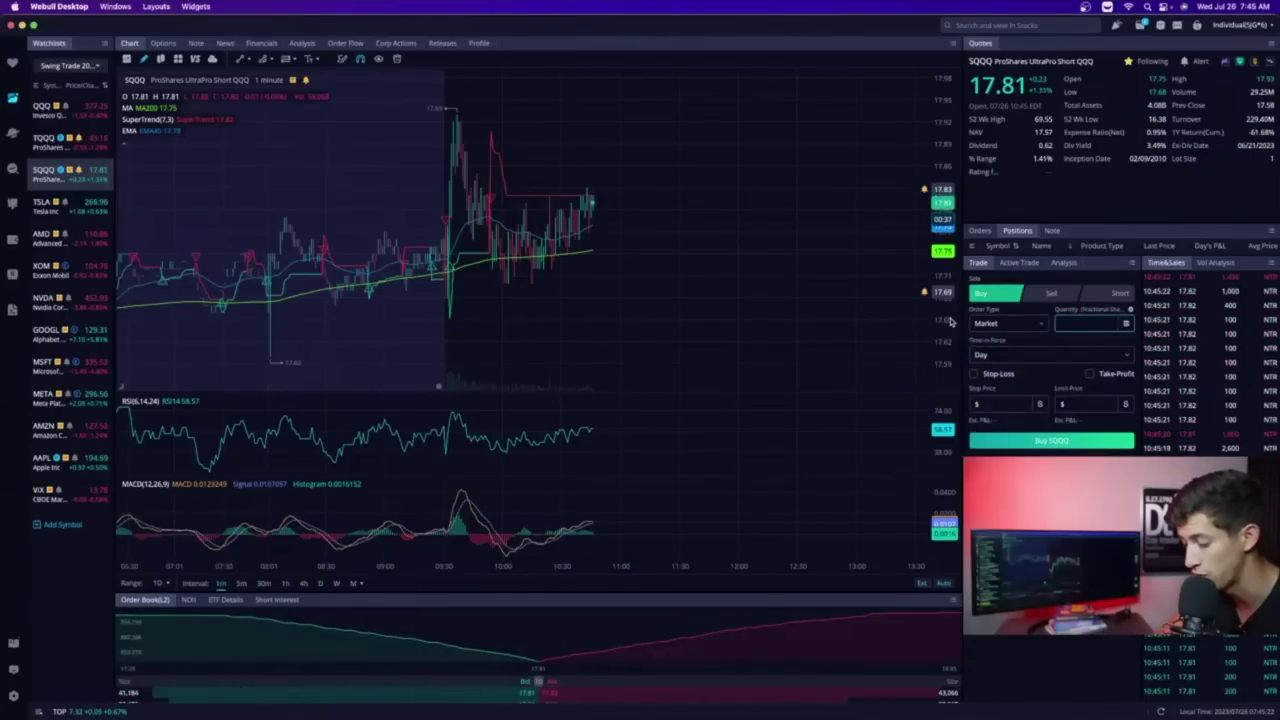
pyautogui.write('1500')
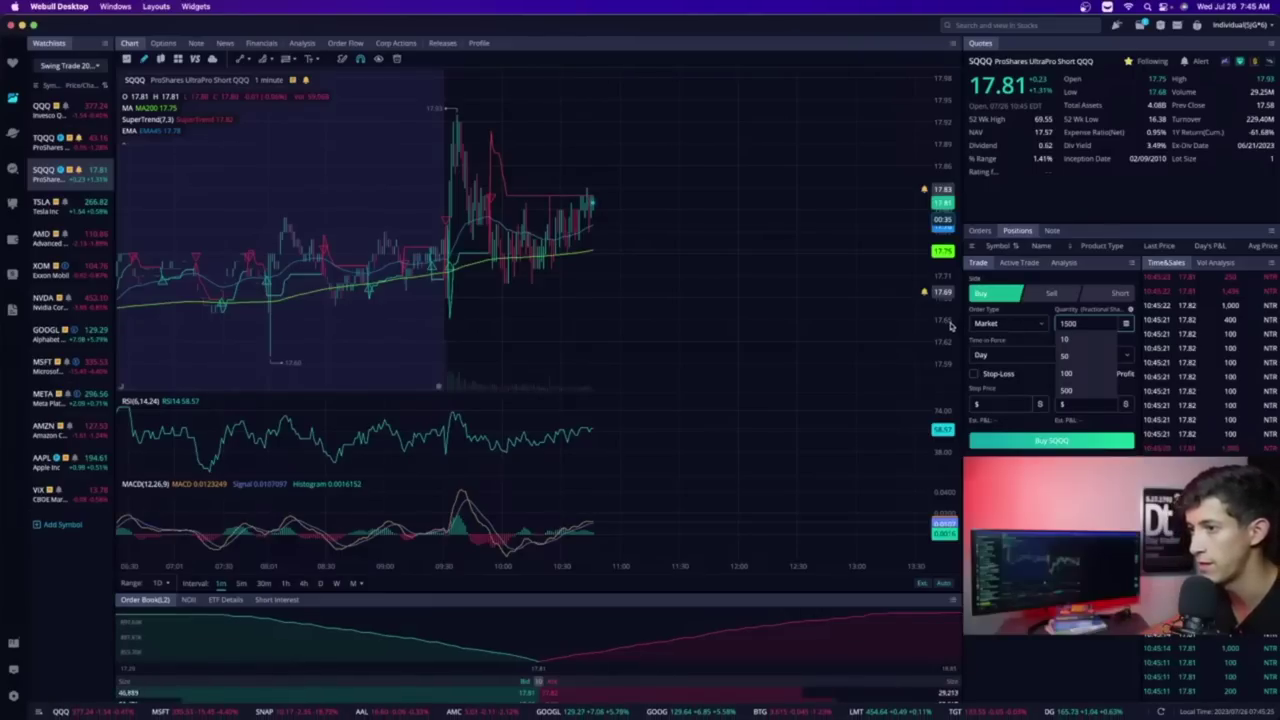
pyautogui.click(835, 300)
pyautogui.click(1068, 439)
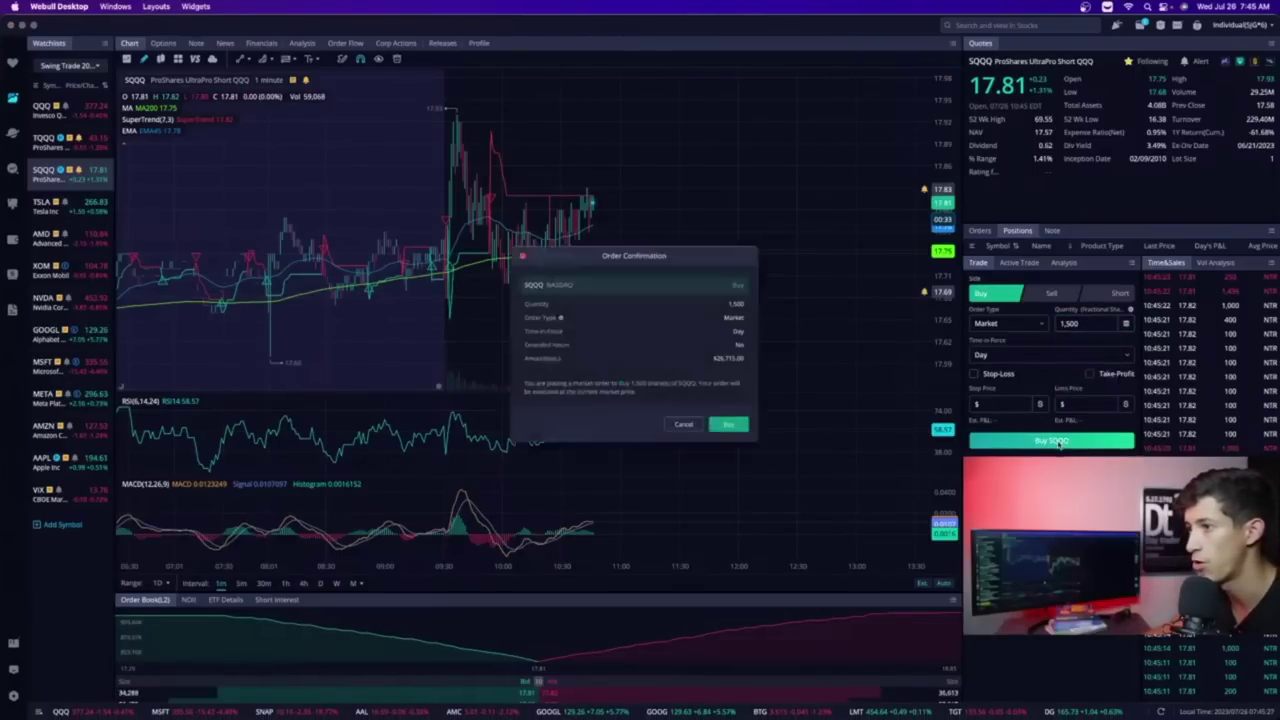
pyautogui.click(748, 435)
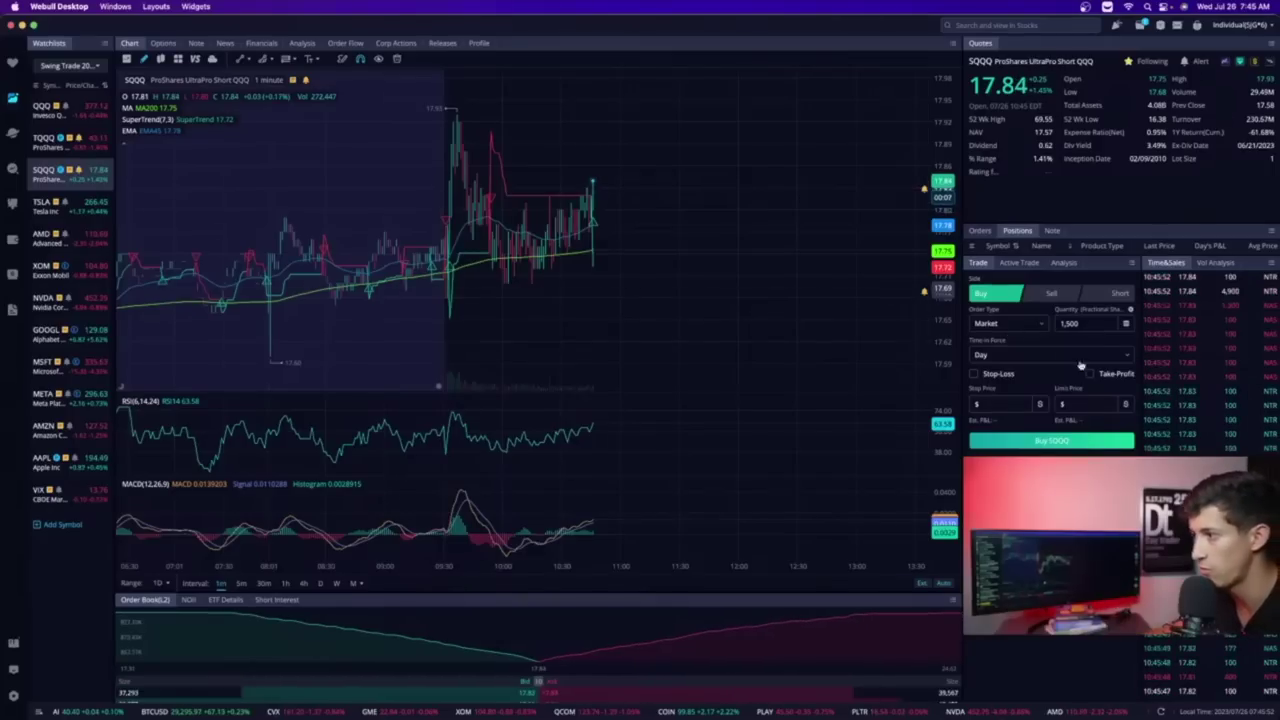
pyautogui.click(1051, 440)
pyautogui.click(735, 437)
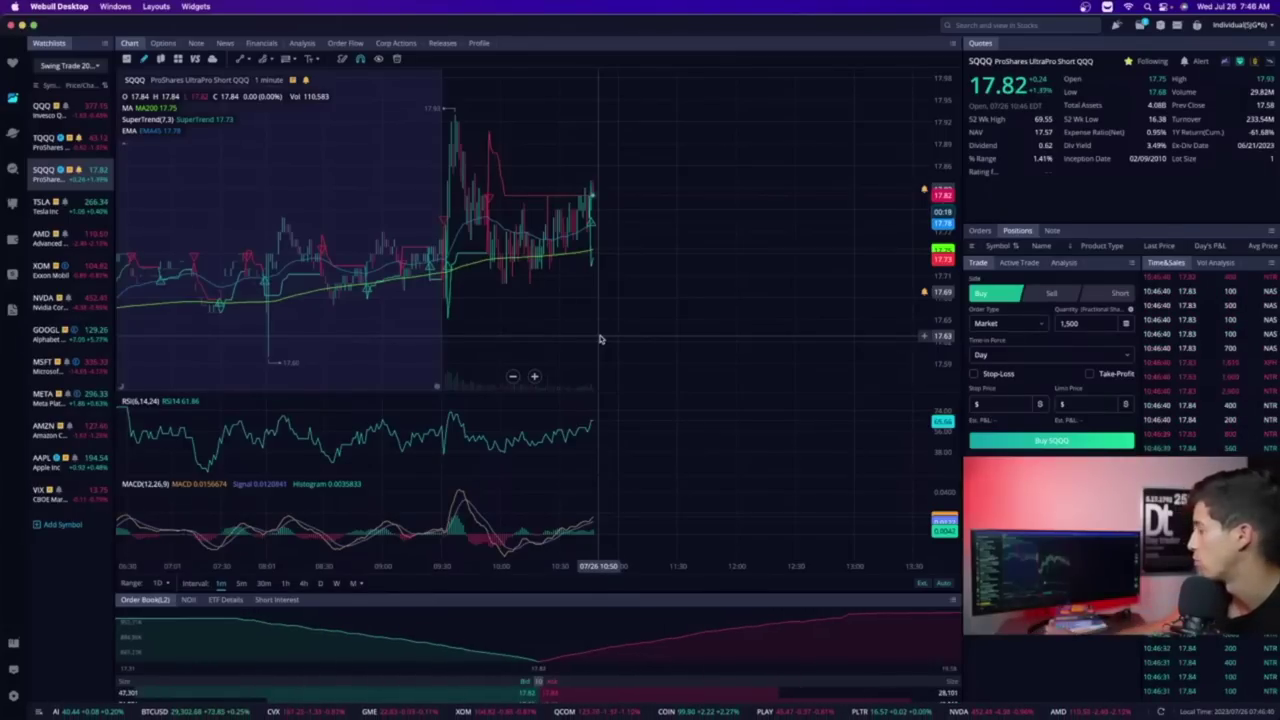
# Step: Select QQQ in the watchlist to show its 1-minute chart and quote
pyautogui.click(97, 113)
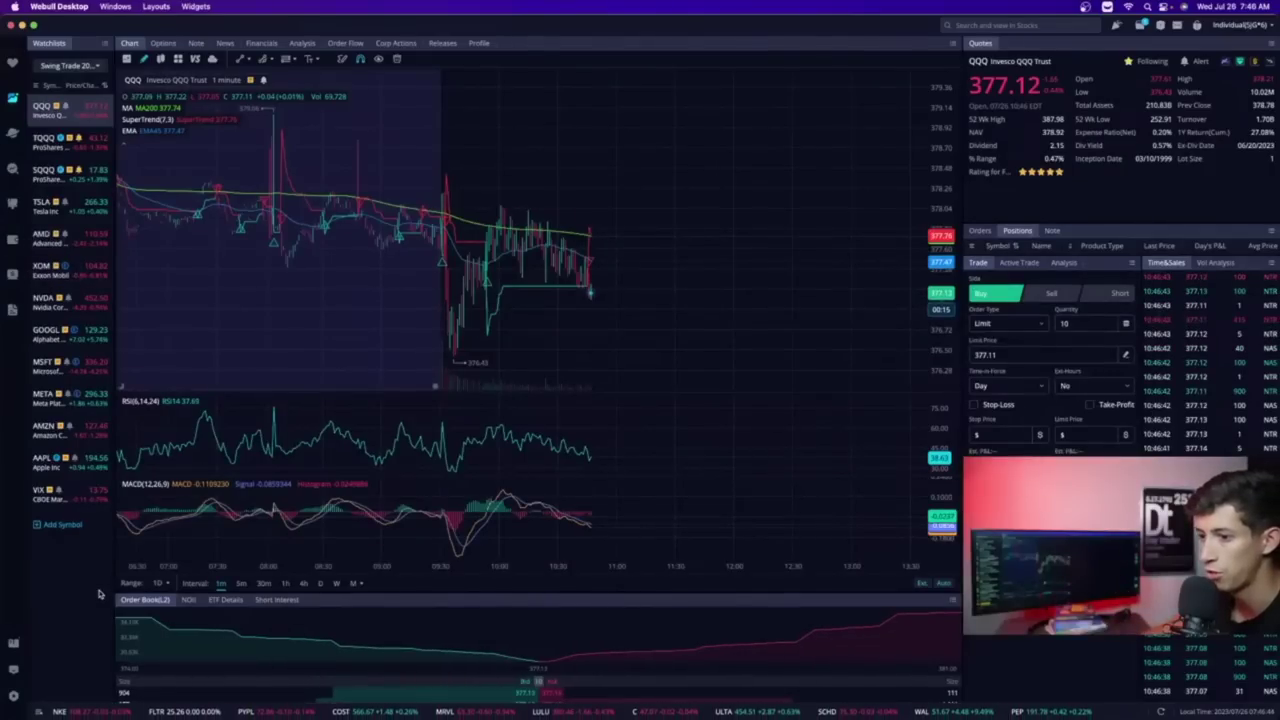
# Step: Review QQQ on 5-minute candles, then switch to SQQQ on the same interval
pyautogui.click(241, 584)
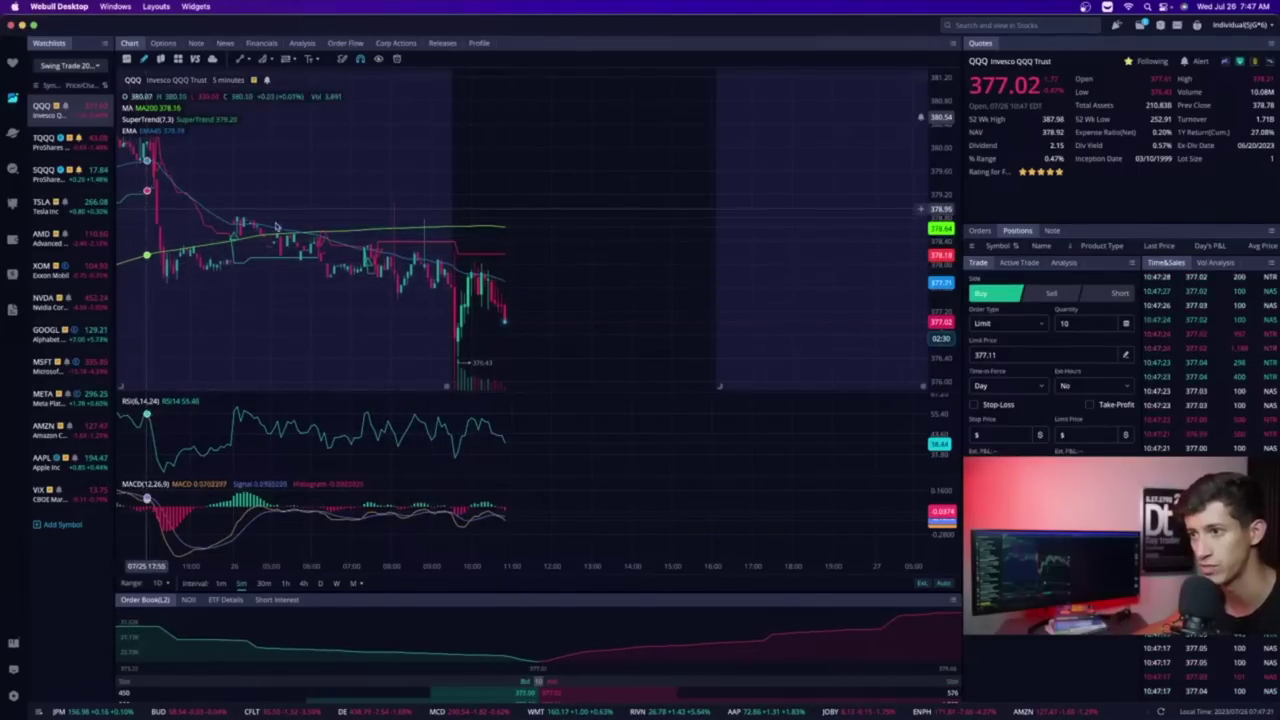
pyautogui.hscroll(-10, 366, 262)
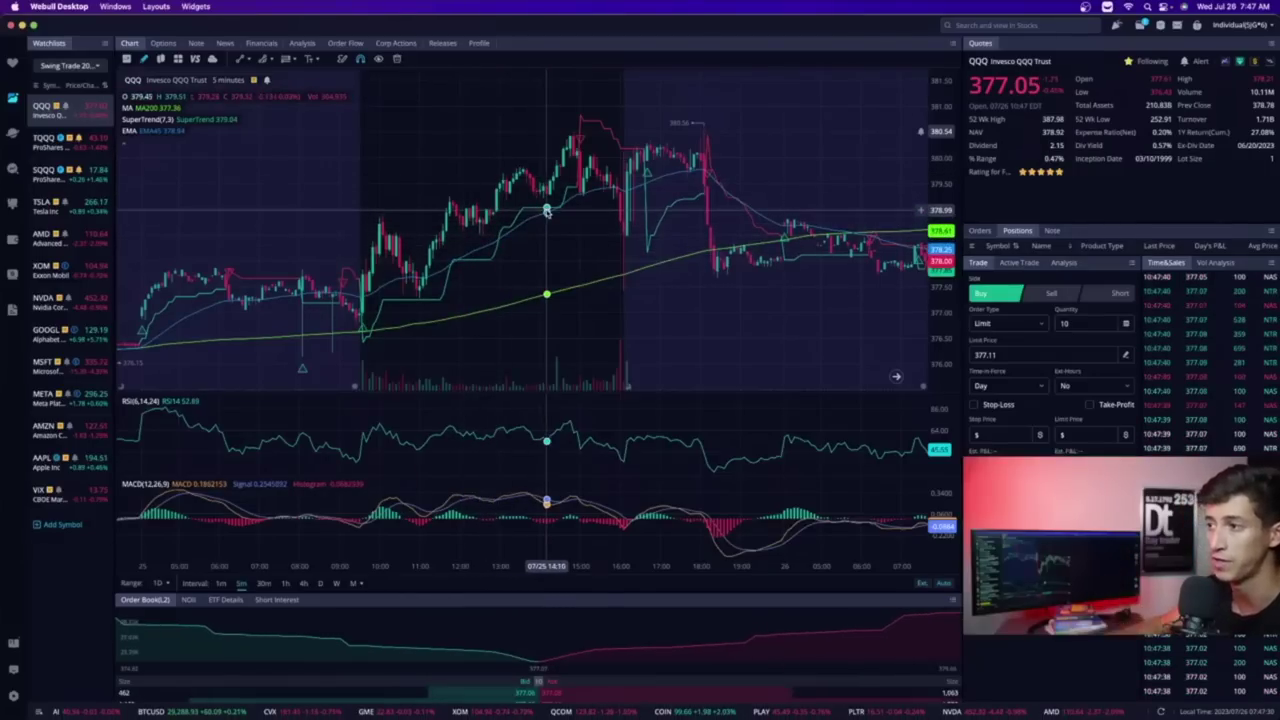
pyautogui.hscroll(5, 607, 157)
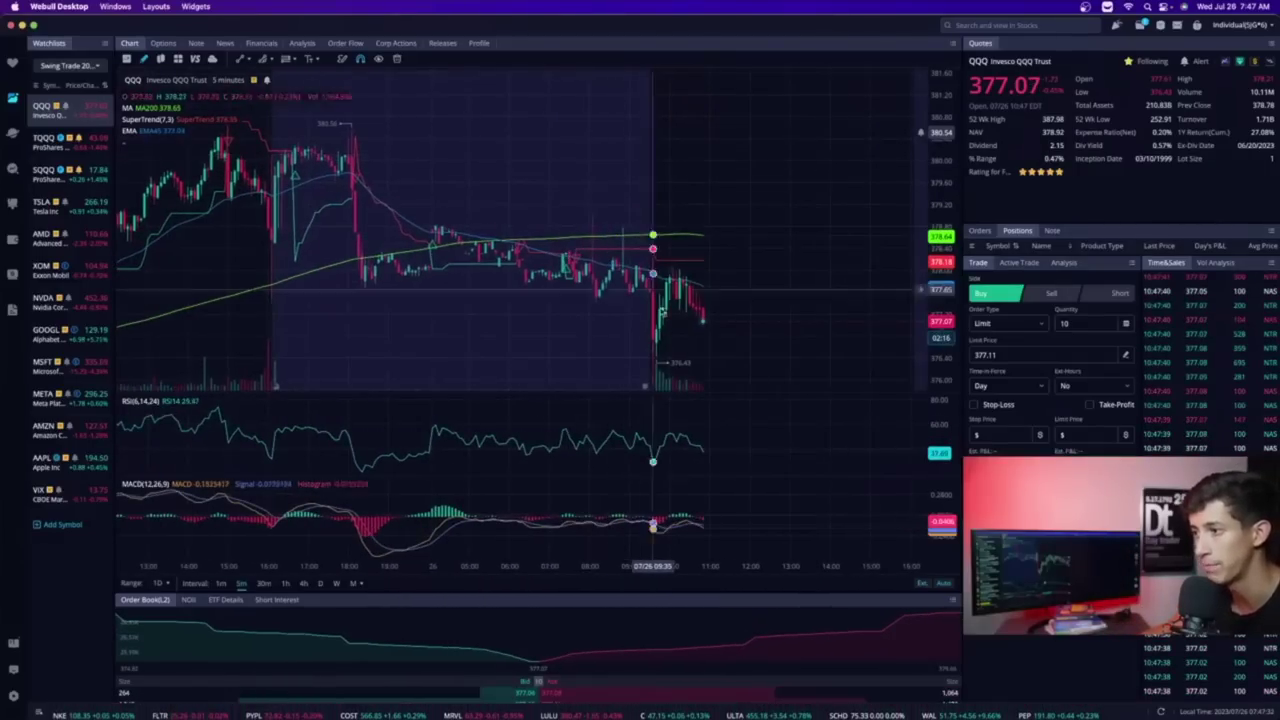
pyautogui.click(102, 177)
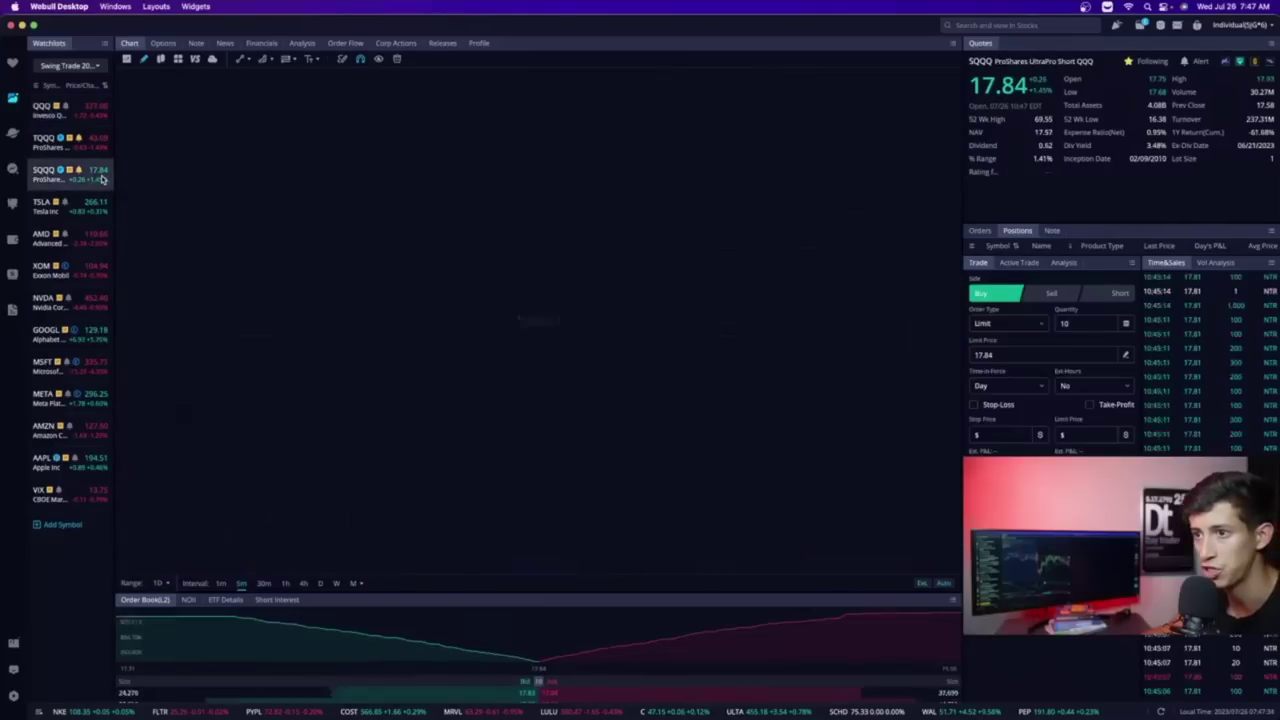
# Step: Put SQQQ on 1-minute candles and add a price alert near 17.8
pyautogui.click(221, 583)
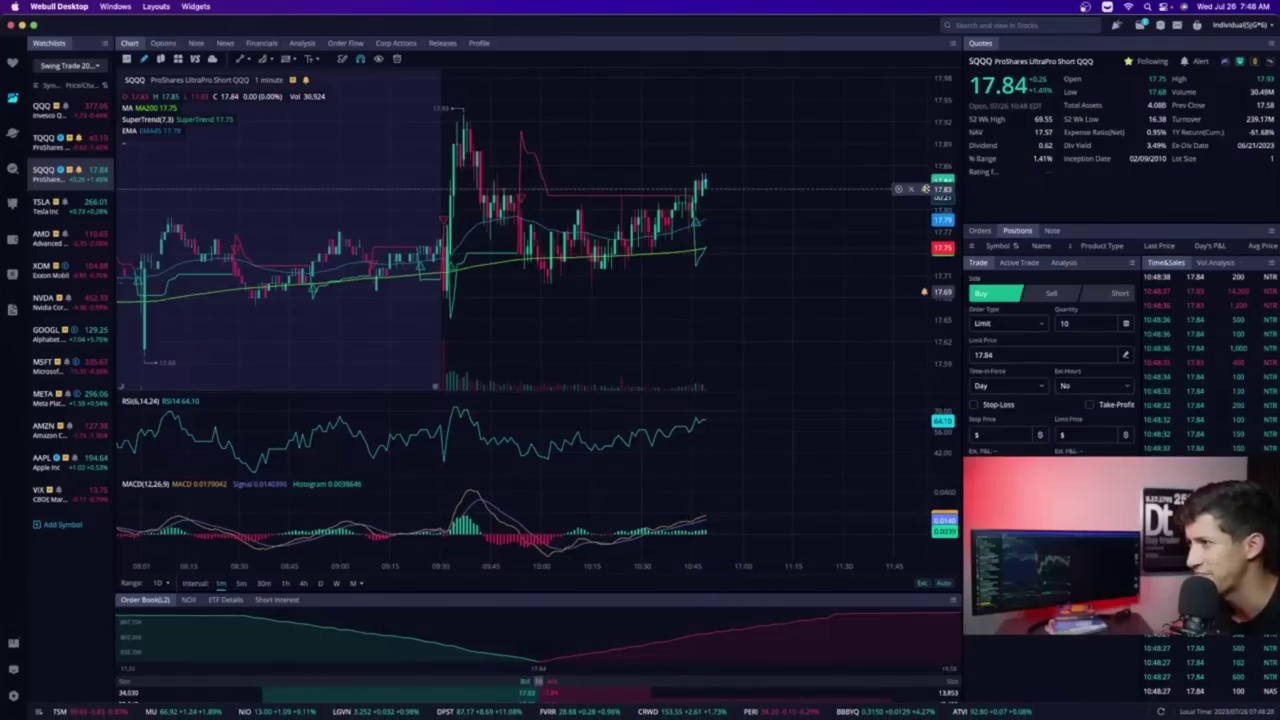
pyautogui.click(926, 171)
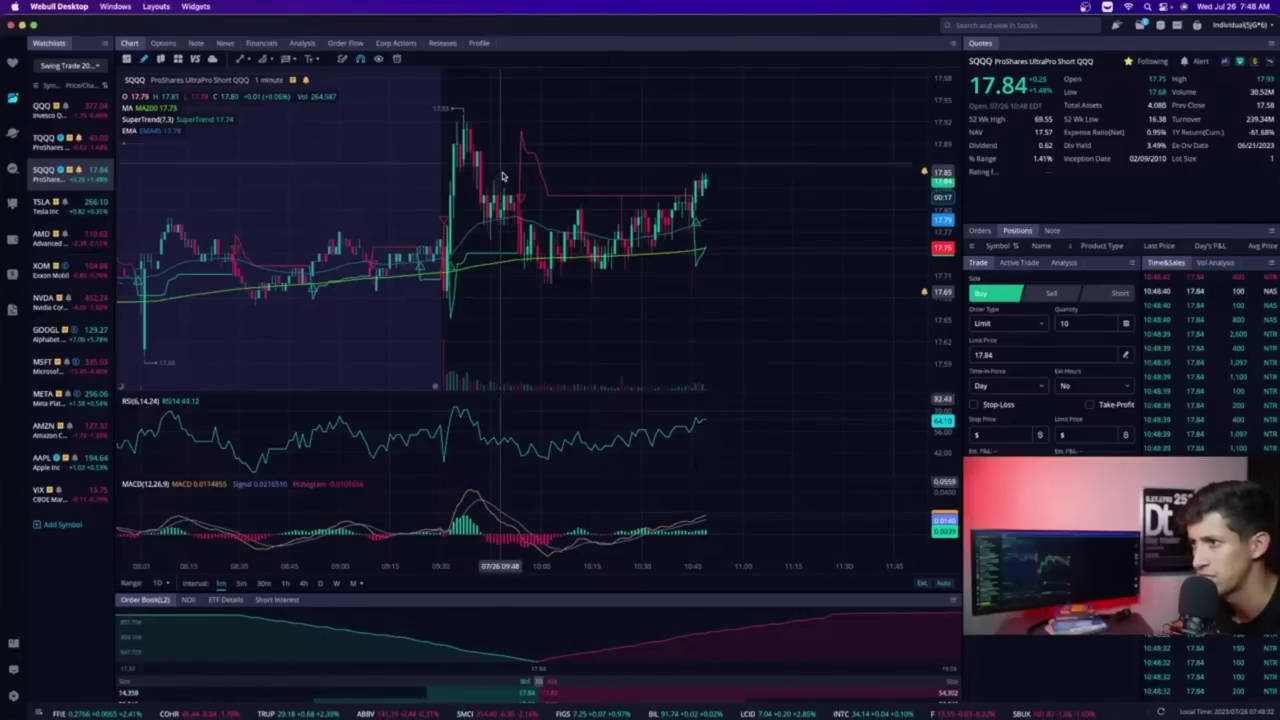
pyautogui.scroll(-5, 503, 177)
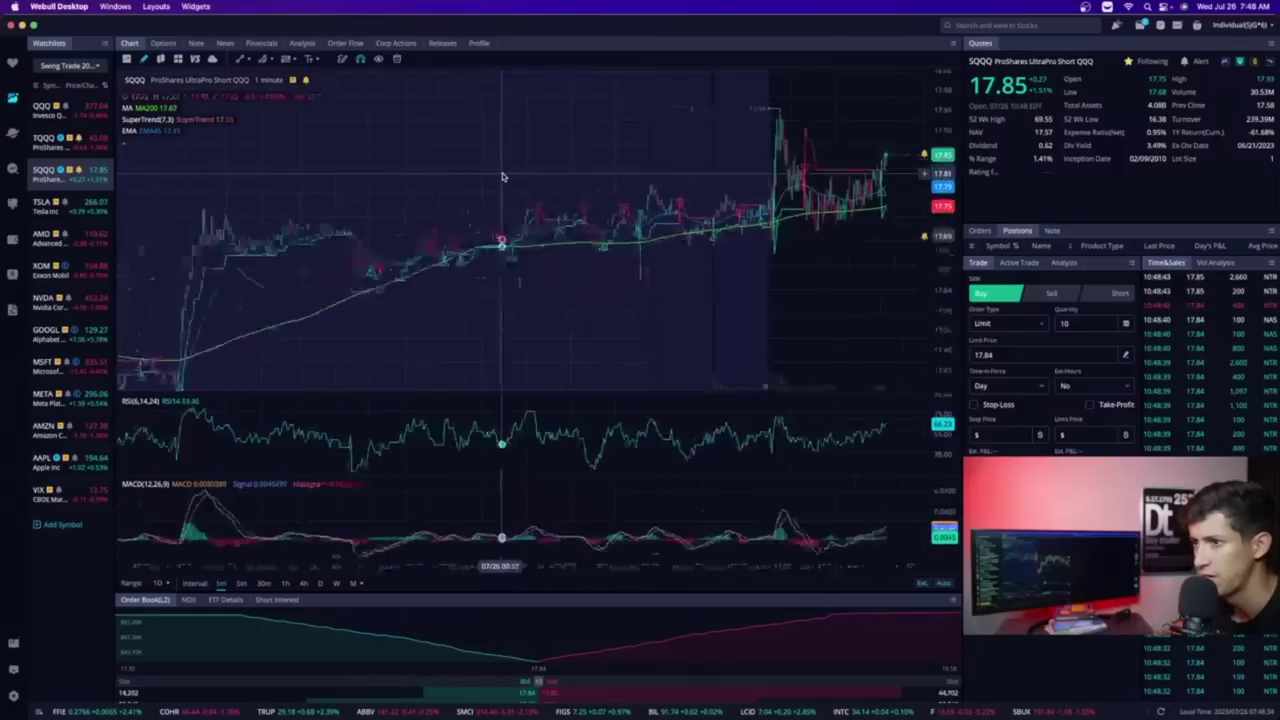
# Step: View the last few days of SQQQ on 5-minute candles, then return to 1-minute
pyautogui.click(241, 585)
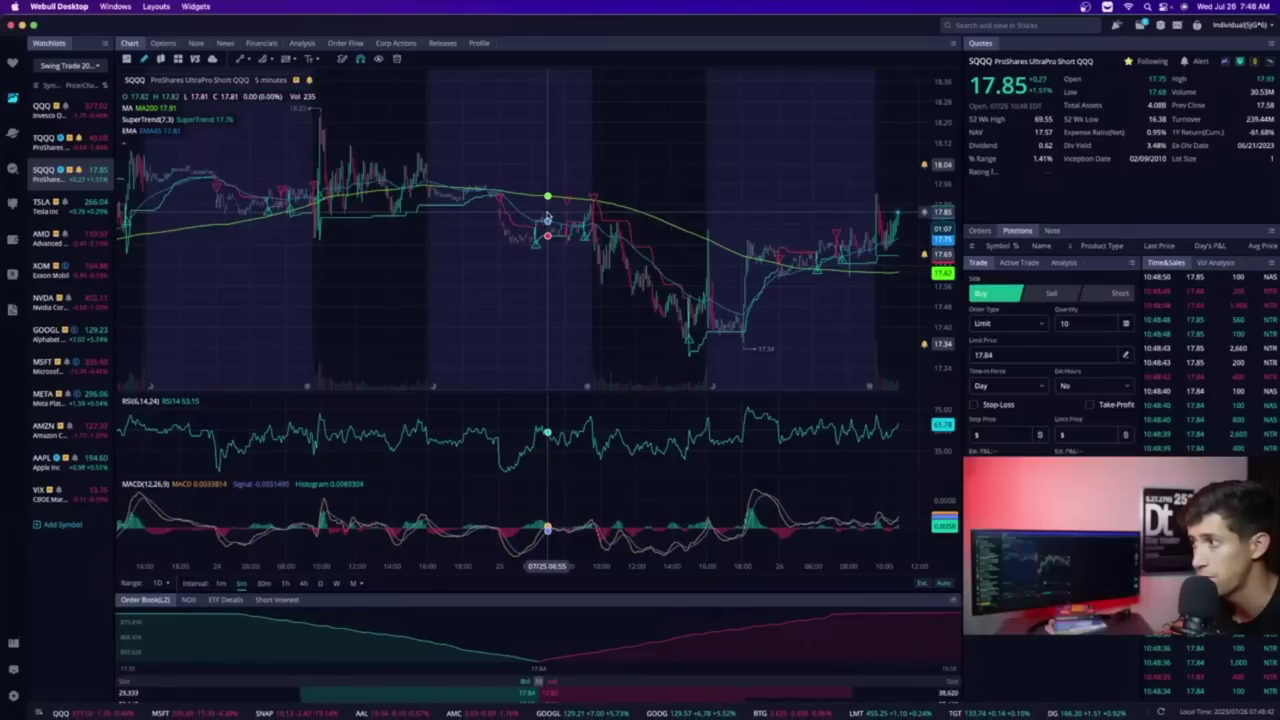
pyautogui.scroll(5, 540, 218)
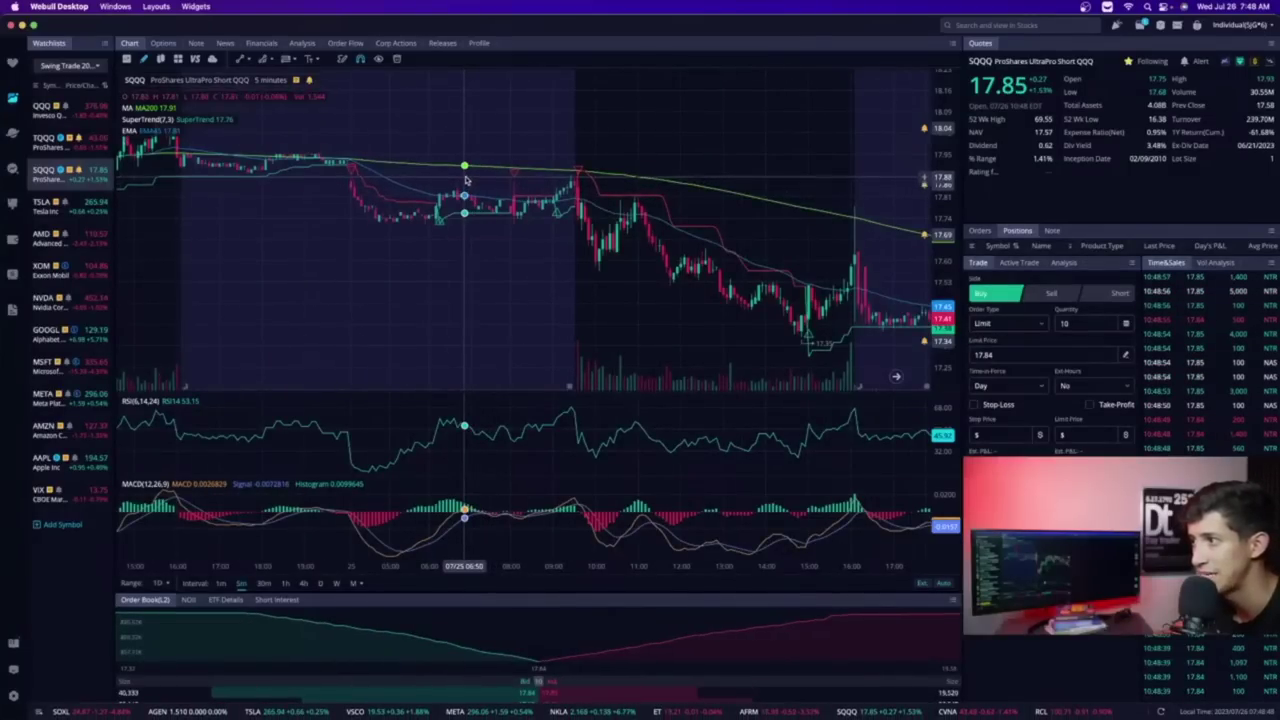
pyautogui.scroll(-5, 465, 180)
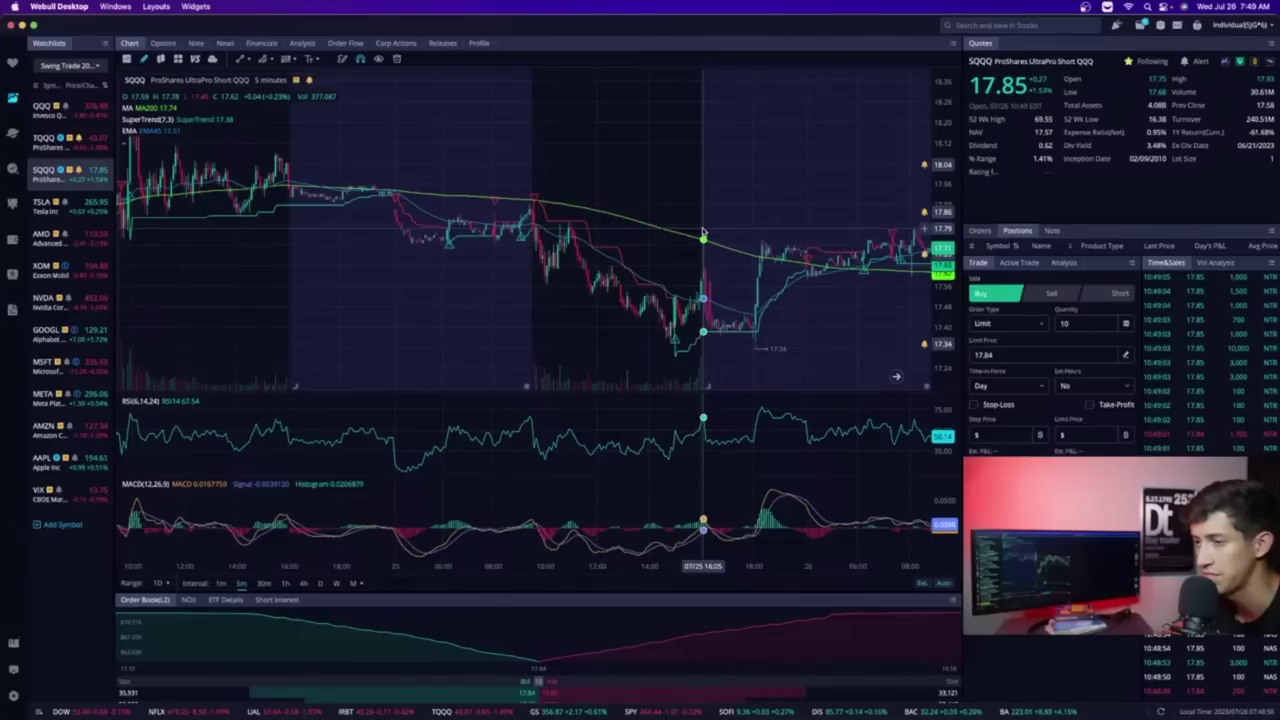
pyautogui.scroll(-3, 504, 184)
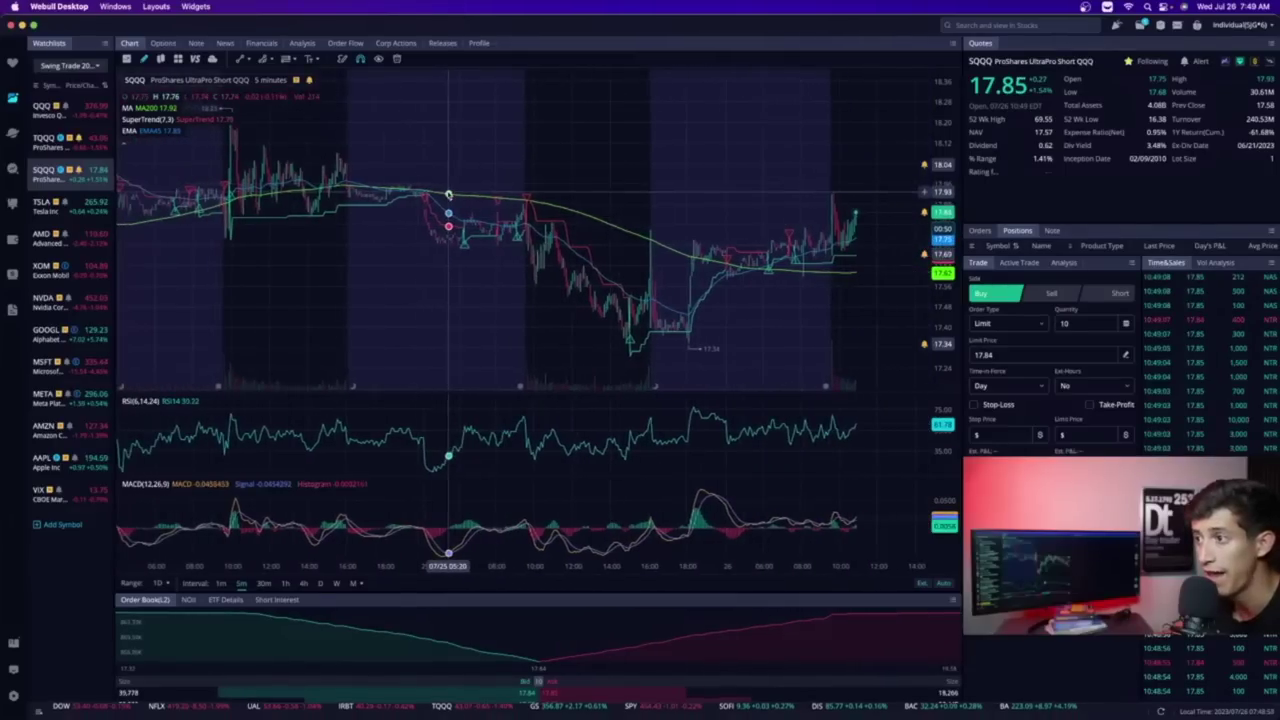
pyautogui.hscroll(-2, 448, 194)
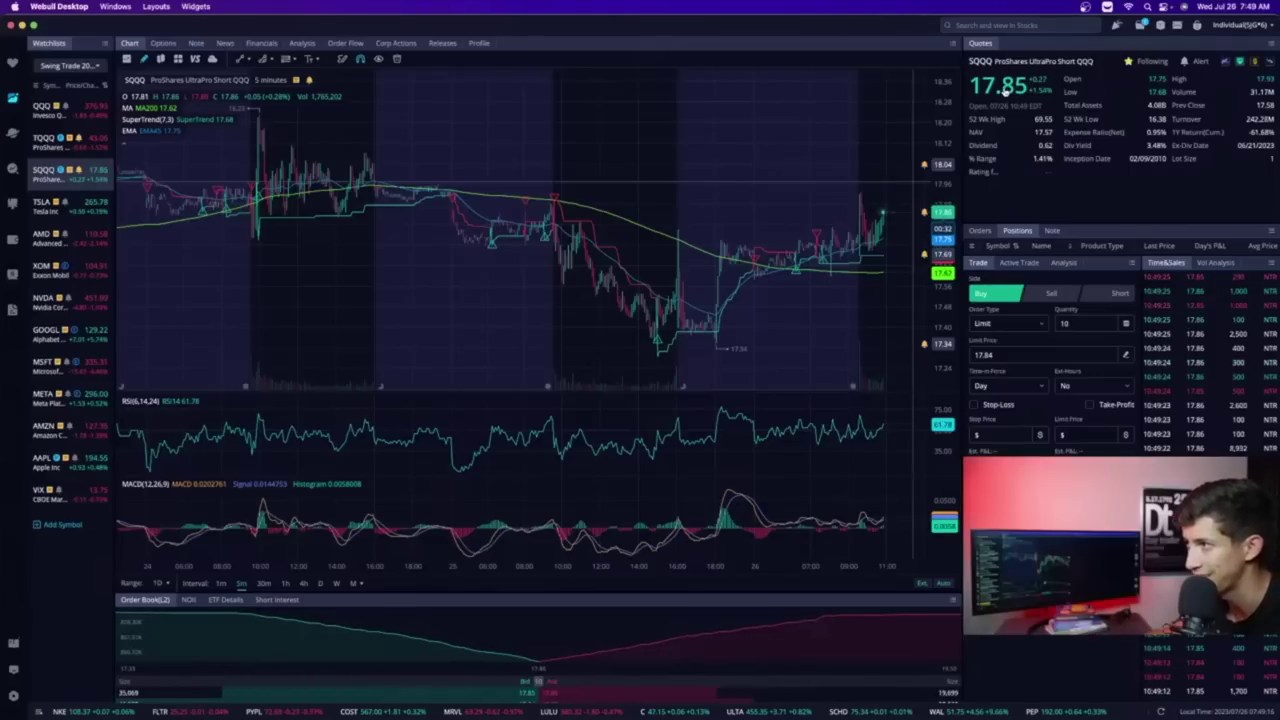
pyautogui.click(220, 584)
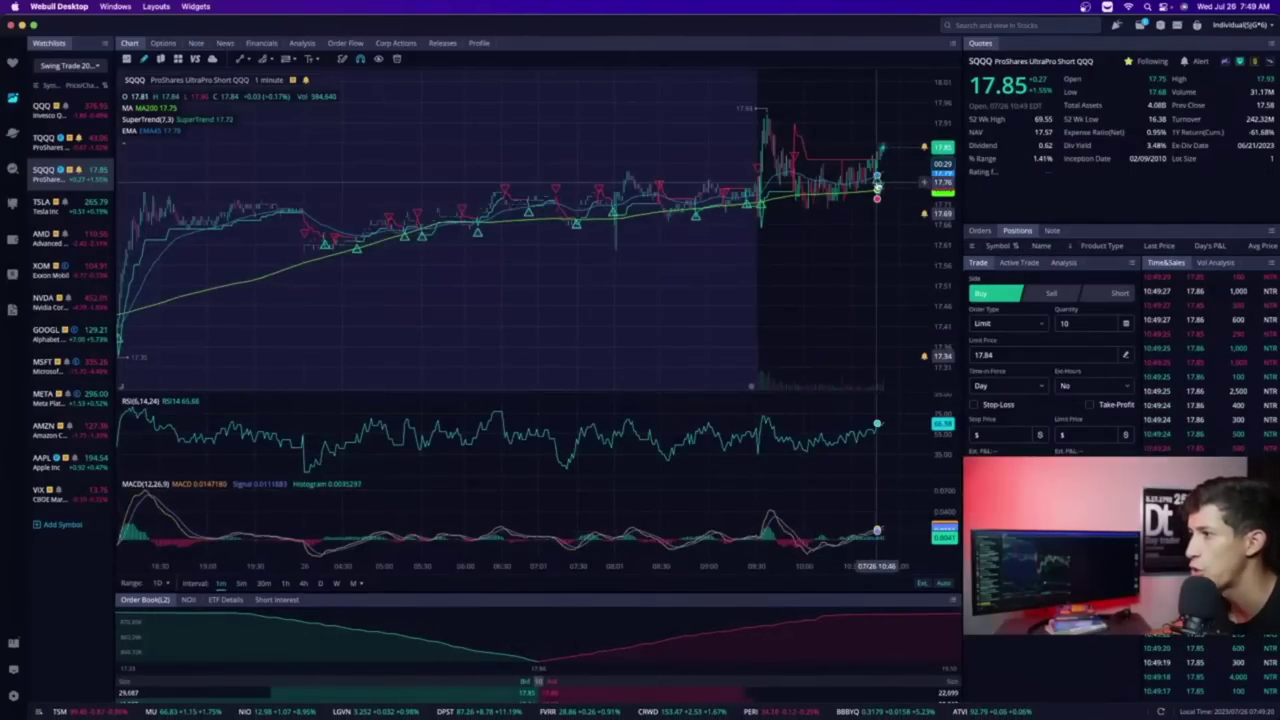
# Step: Switch the ticket to Sell, enter 7,500 shares as a Market order, and confirm it
pyautogui.scroll(5, 877, 185)
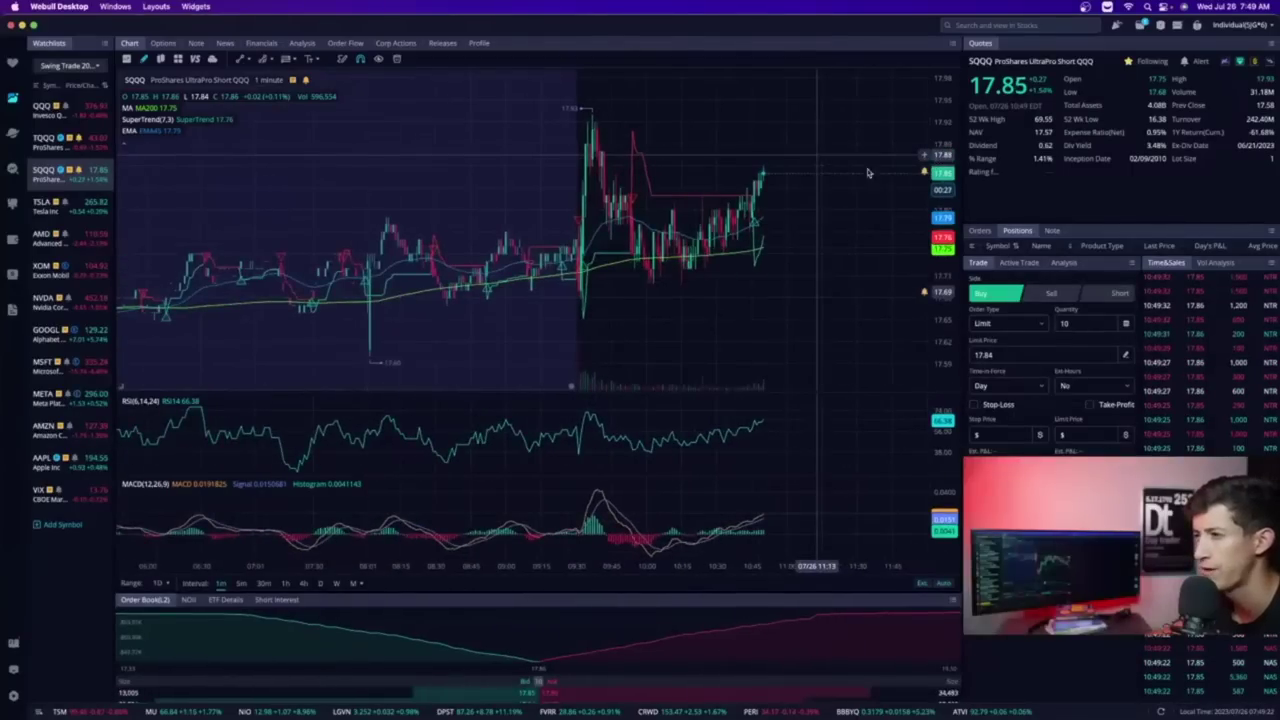
pyautogui.click(1085, 323)
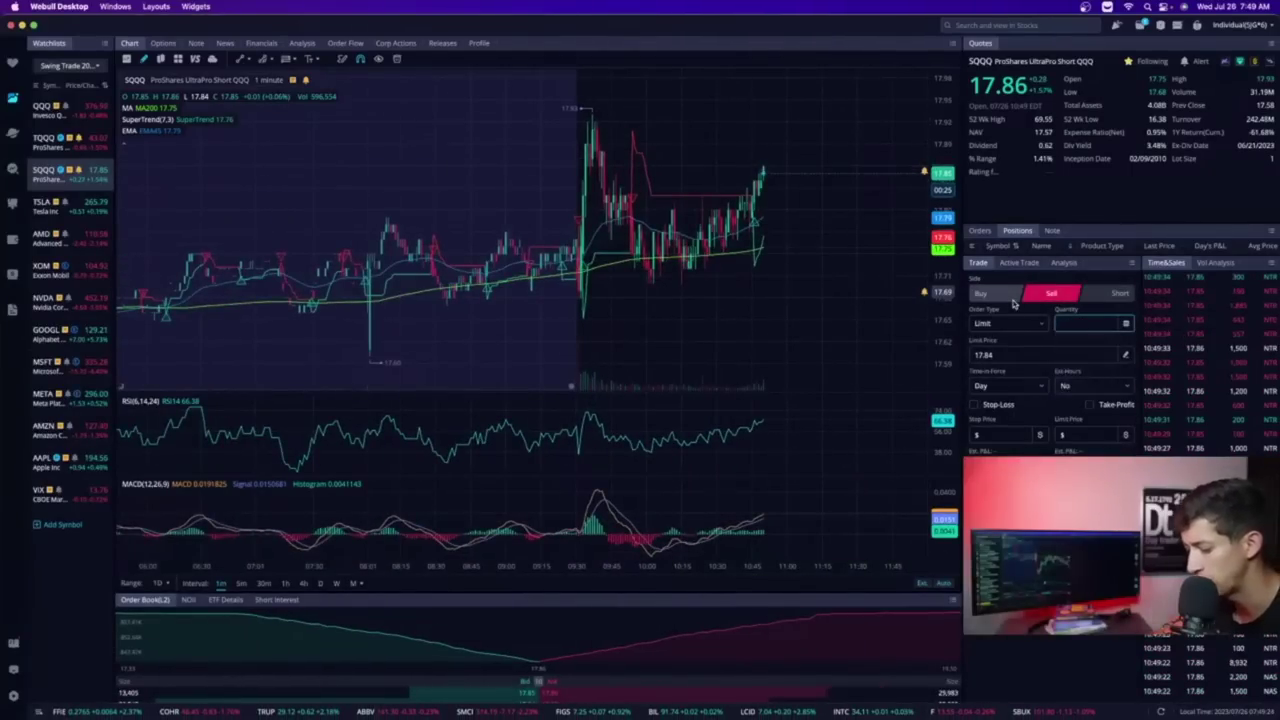
pyautogui.write('7,5')
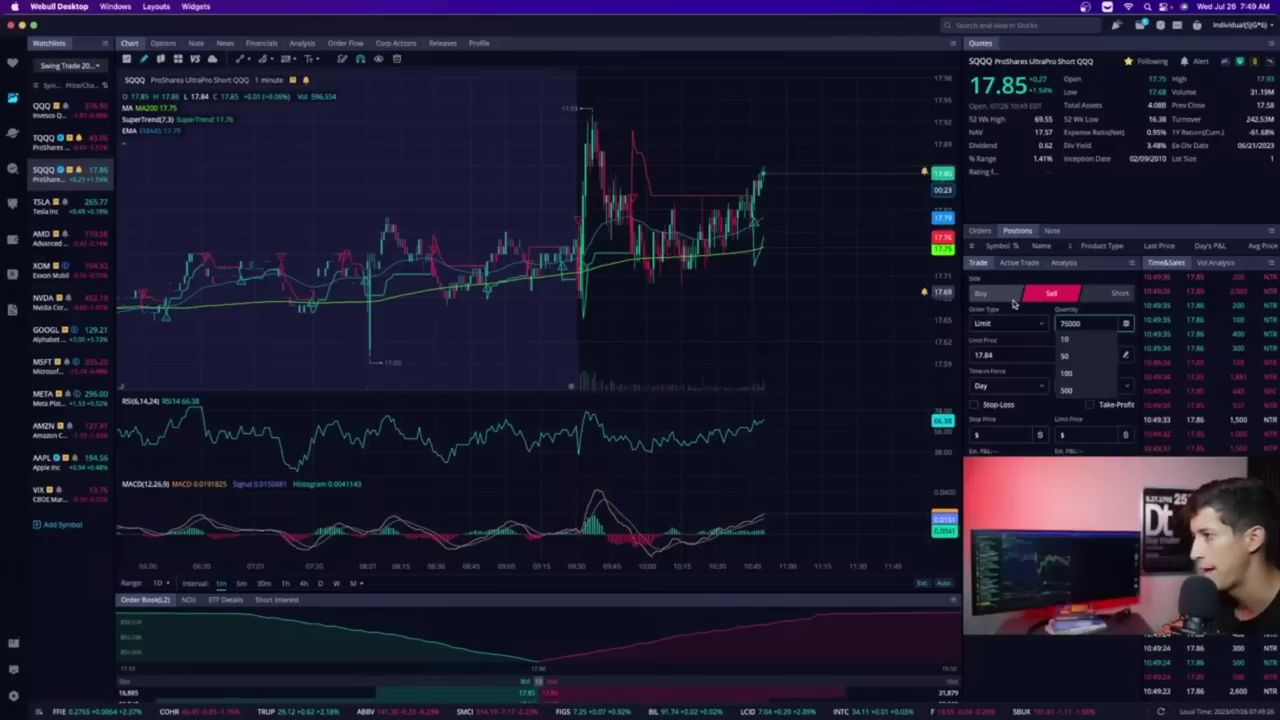
pyautogui.write('00')
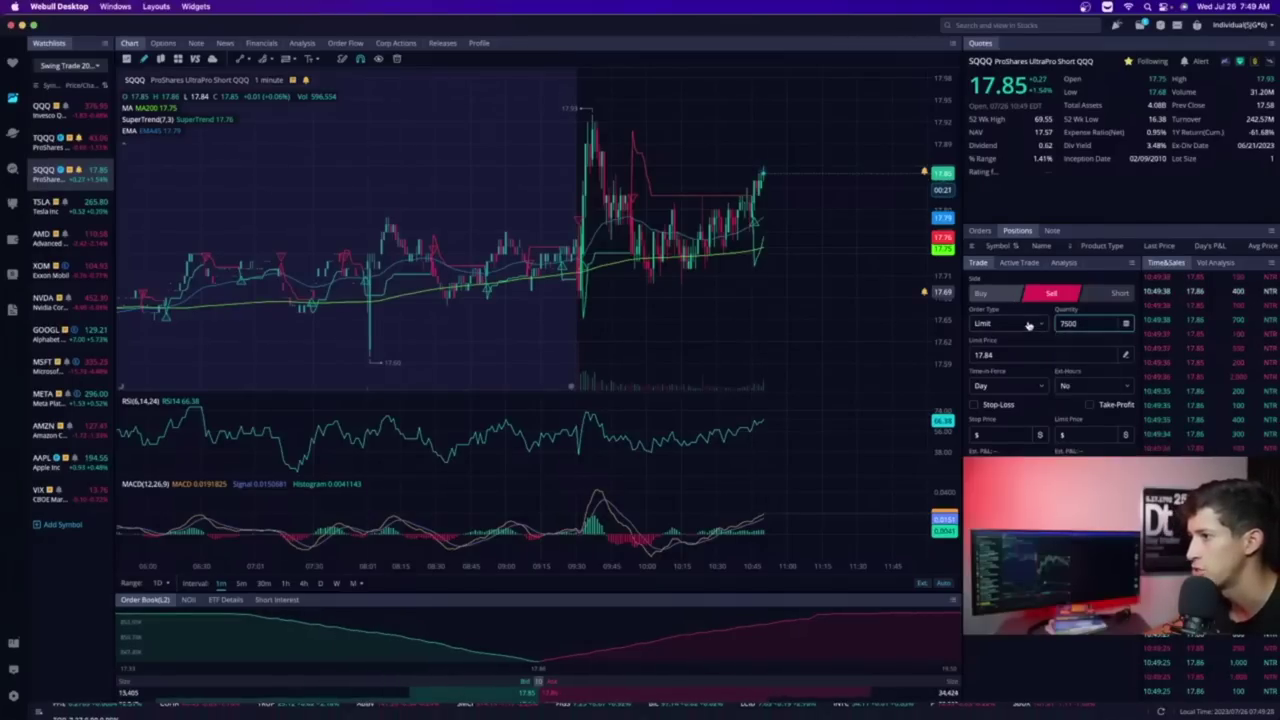
pyautogui.click(1008, 323)
pyautogui.click(1000, 366)
pyautogui.click(1039, 442)
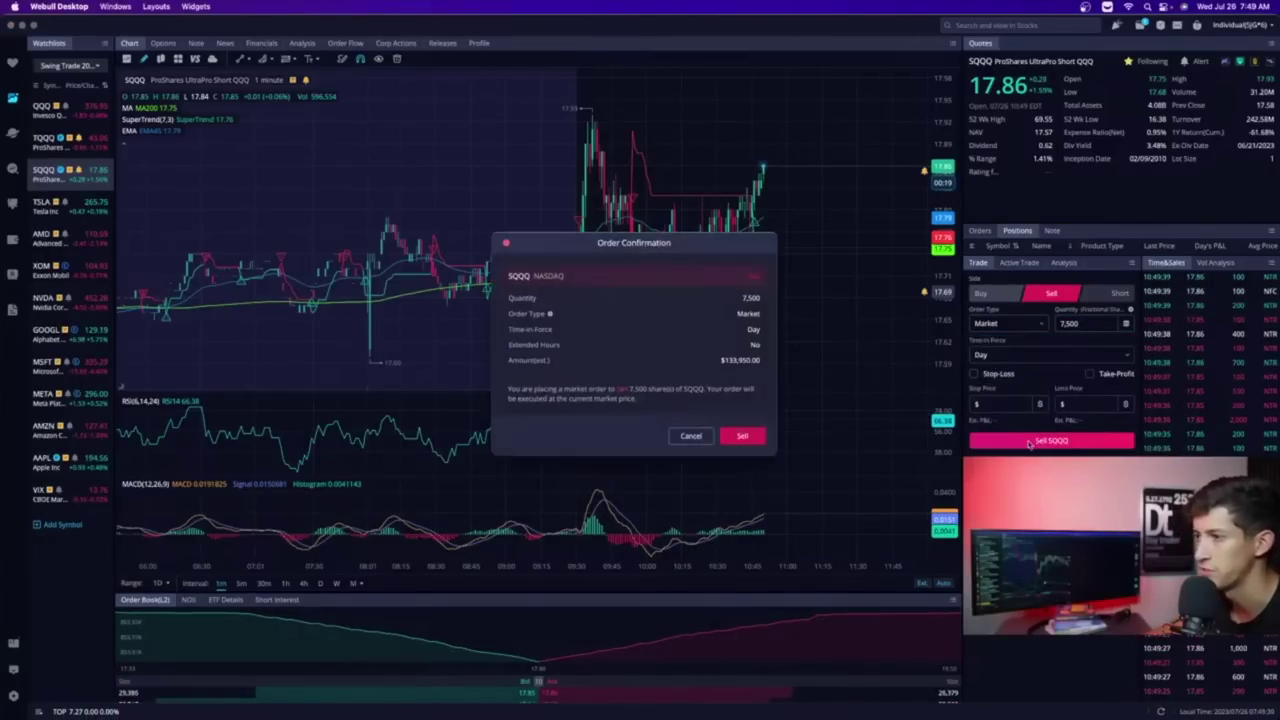
pyautogui.click(743, 436)
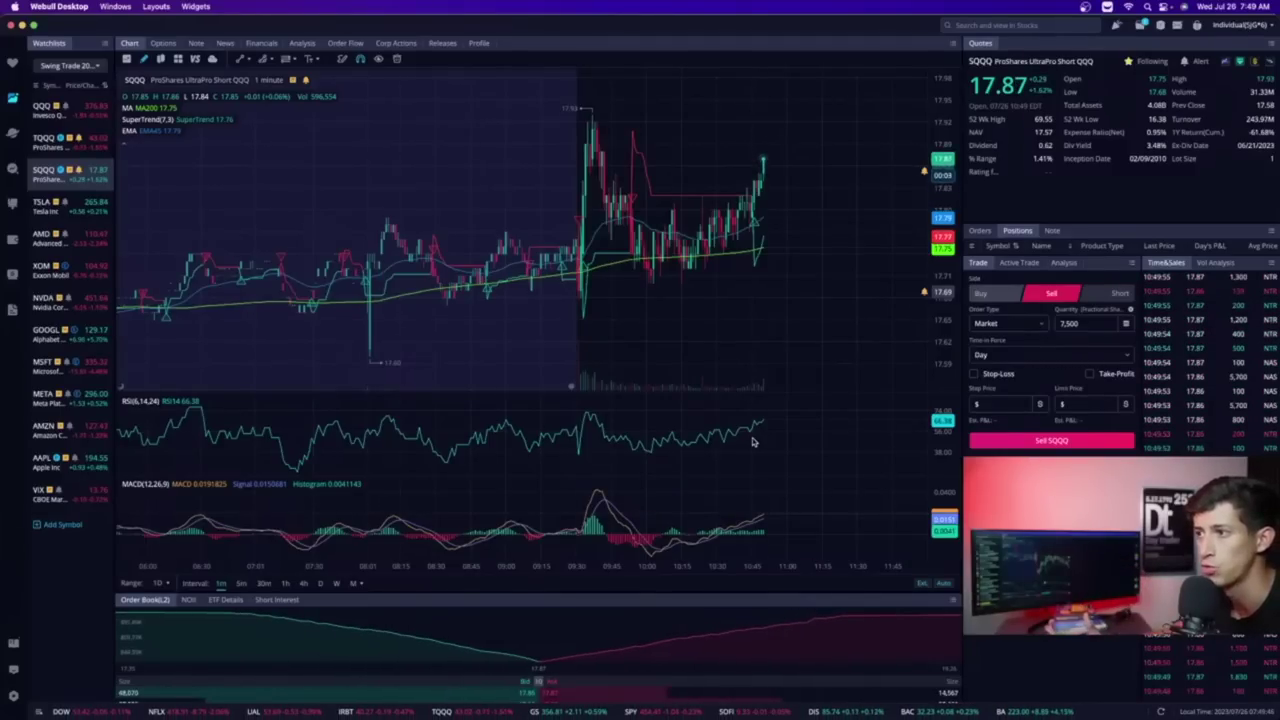
pyautogui.scroll(-5, 647, 271)
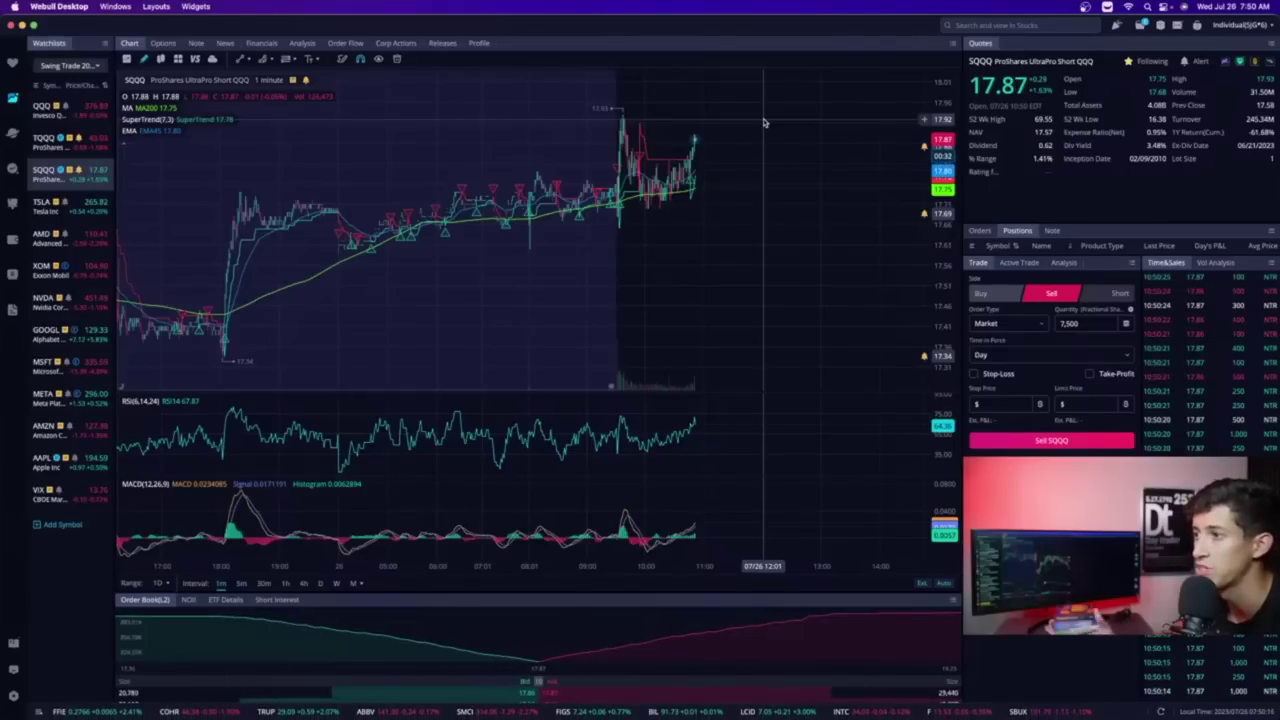
pyautogui.scroll(5, 712, 134)
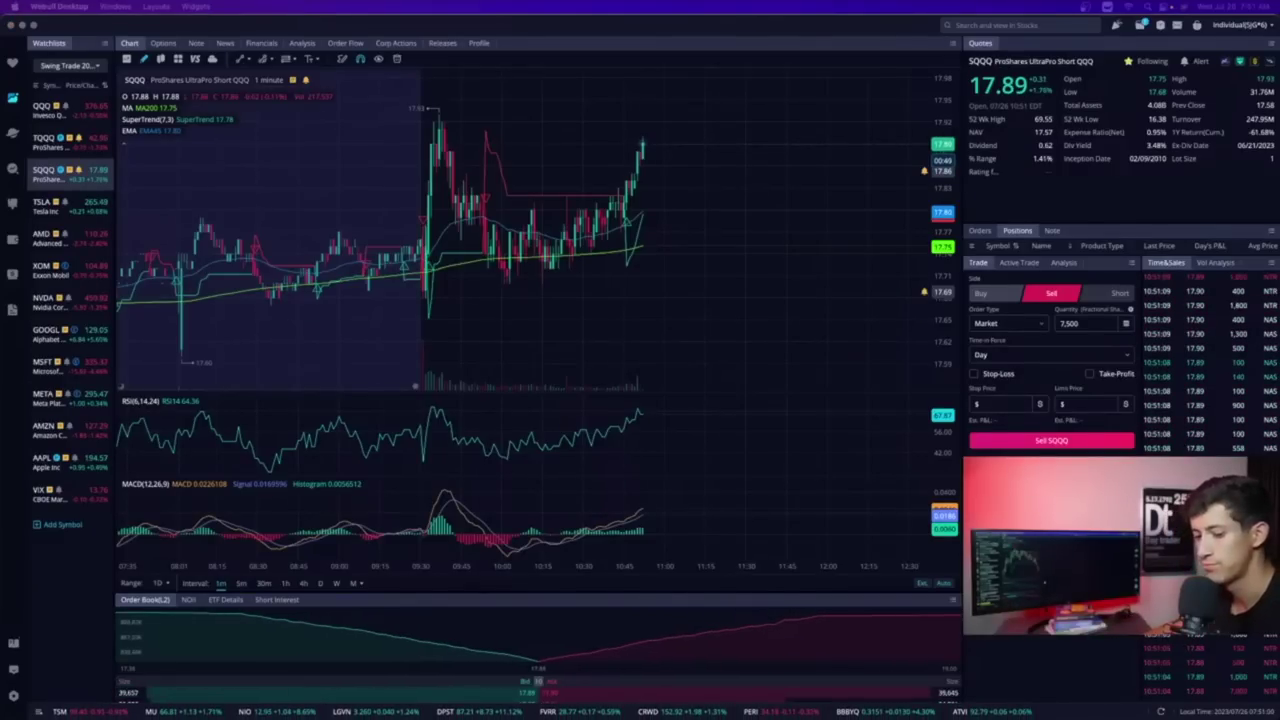
pyautogui.click(731, 160)
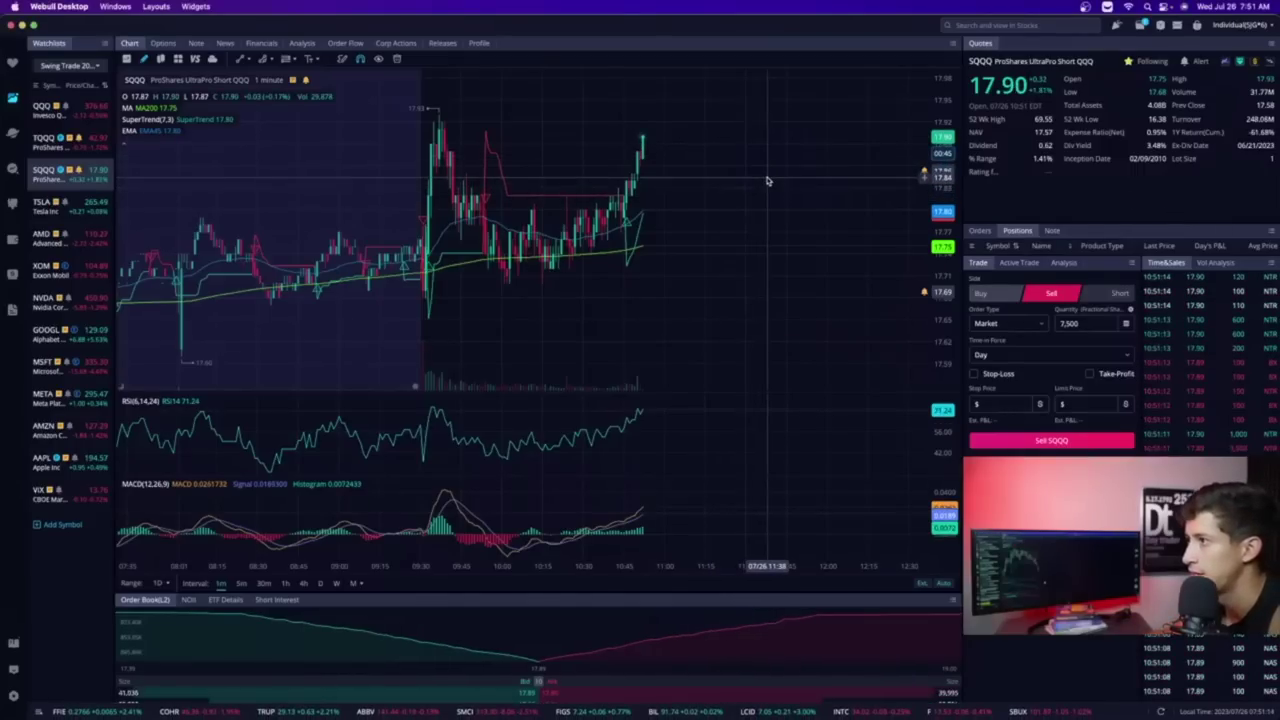
pyautogui.hotkey('ctrl', 'Up')
pyautogui.hotkey('ctrl', 'Up')
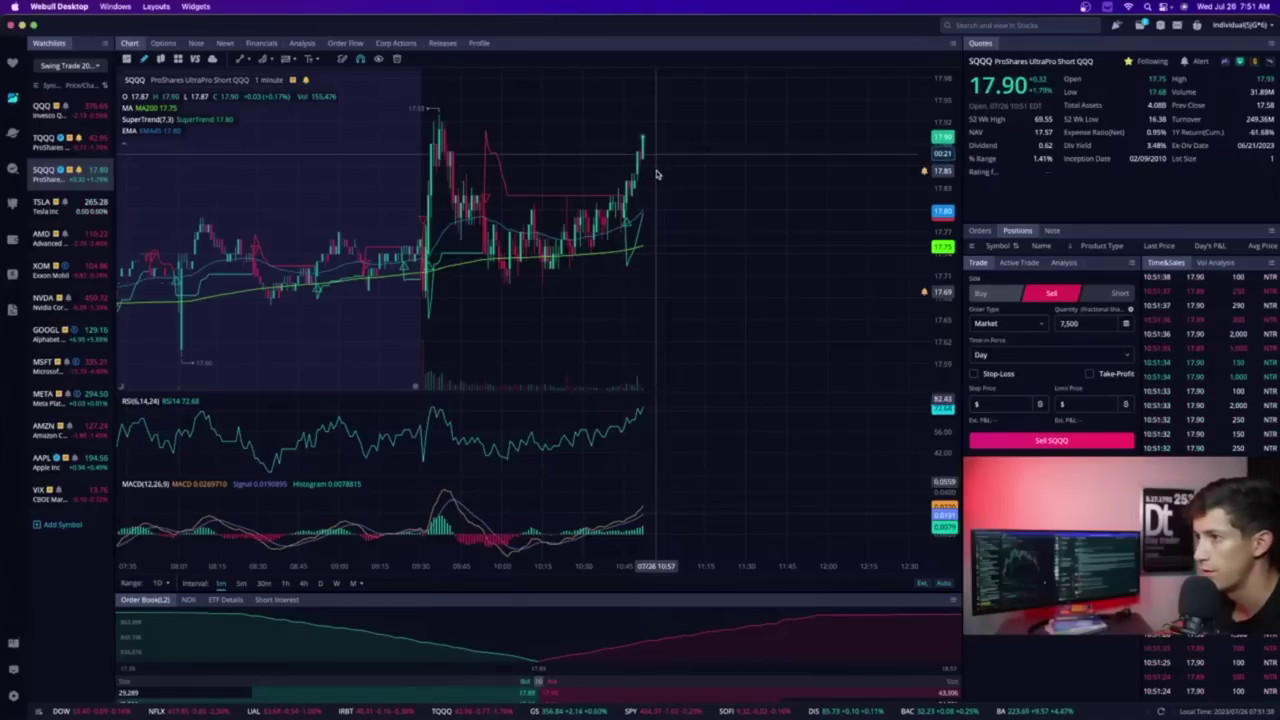
# Step: Review the 7,500-share Market sell of SQQQ and confirm it in the Order Confirmation dialog
pyautogui.click(1045, 440)
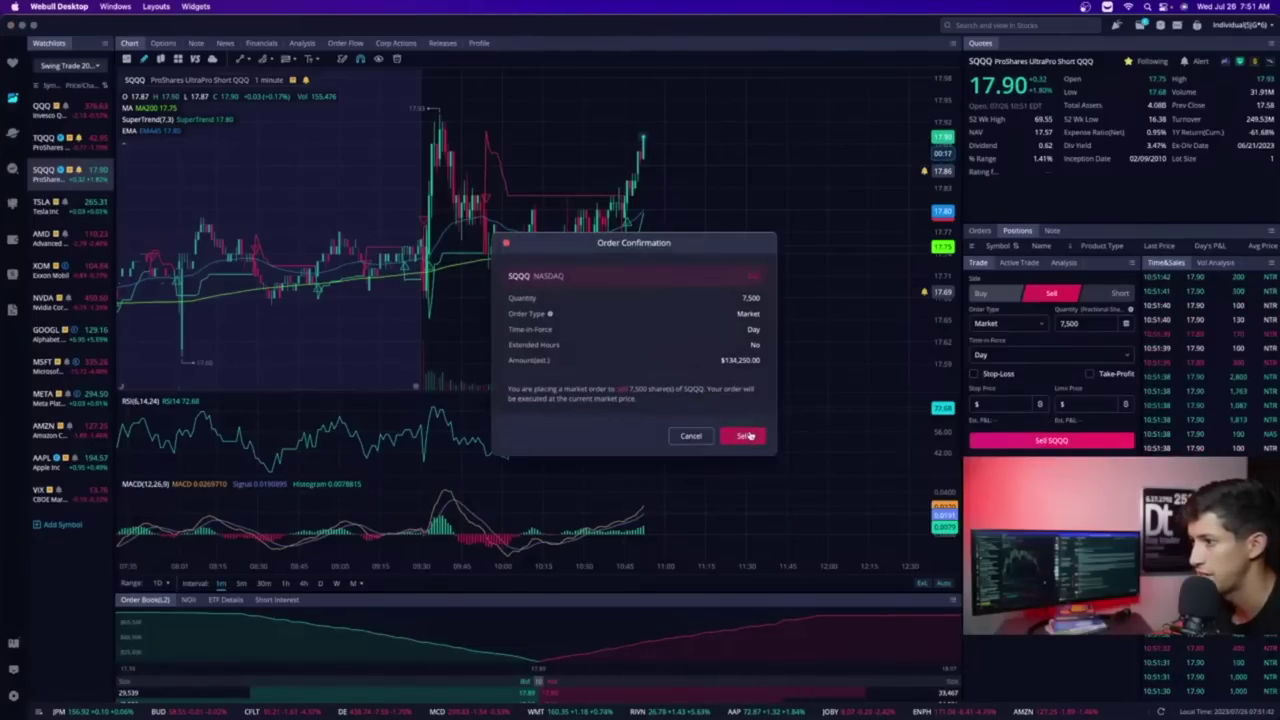
pyautogui.click(746, 437)
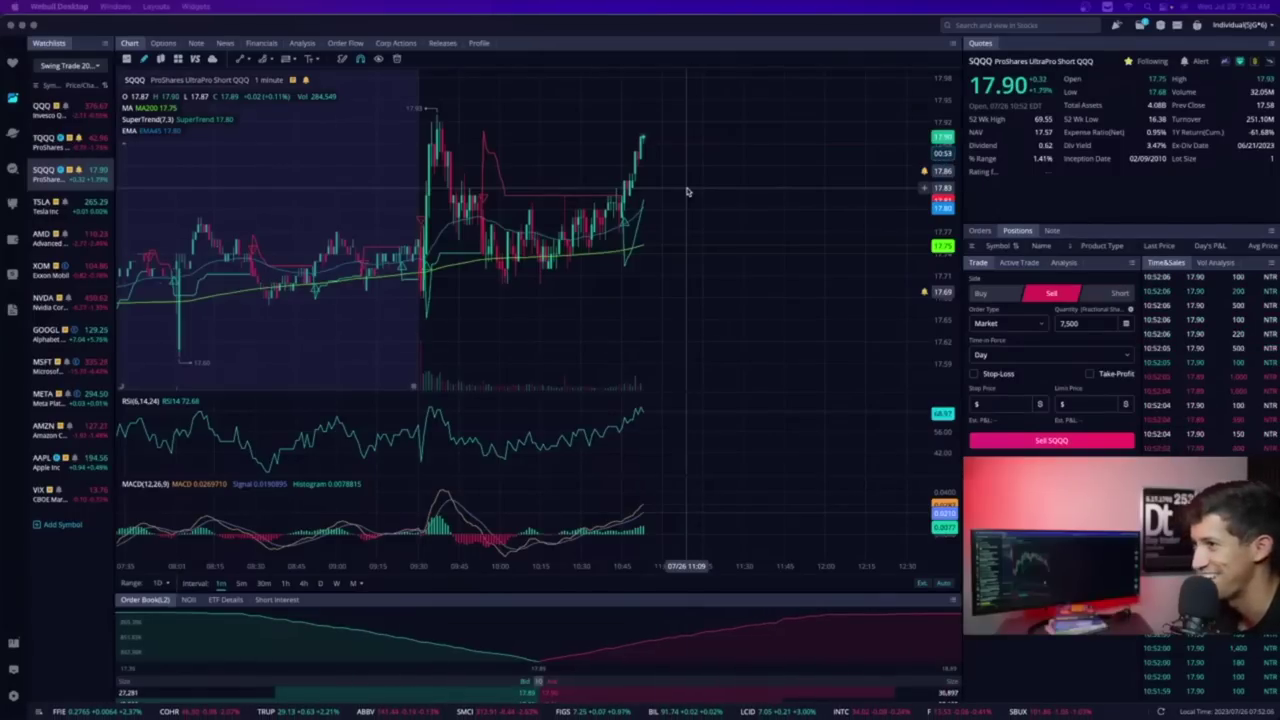
# Step: Zoom the SQQQ chart, switch to QQQ's 1-minute chart, then return to SQQQ
pyautogui.scroll(-3, 520, 180)
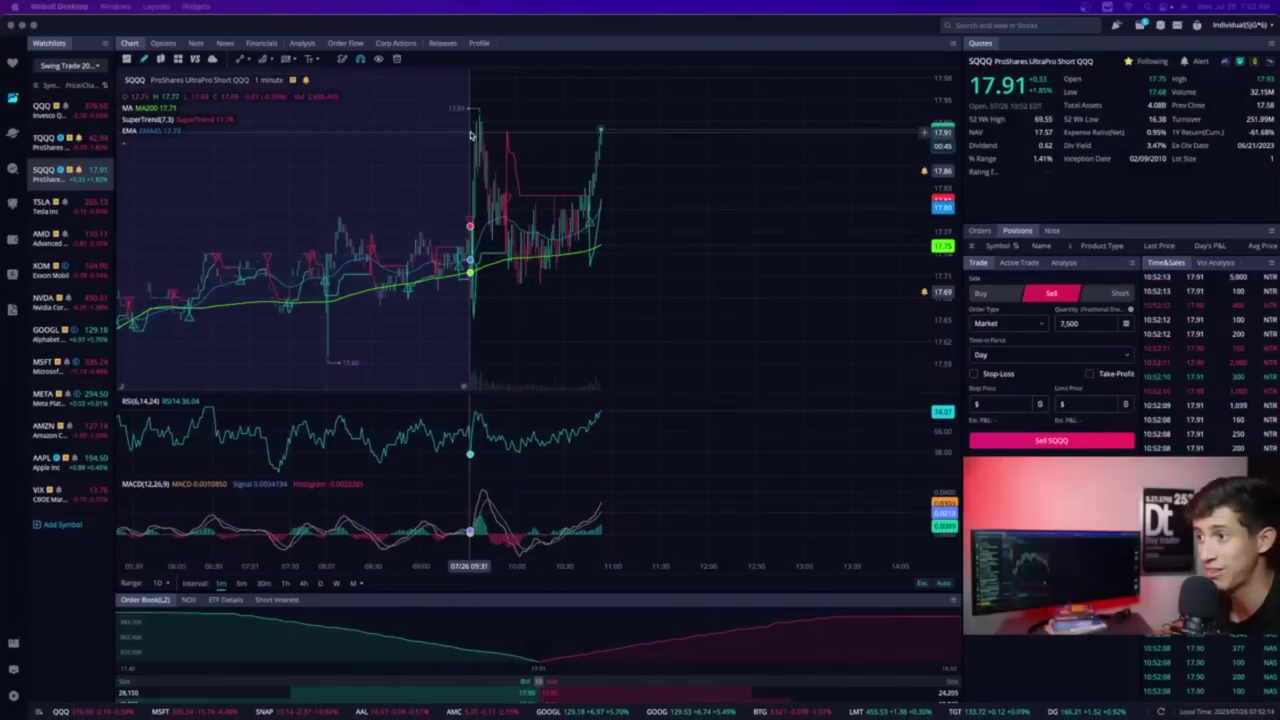
pyautogui.scroll(5, 640, 263)
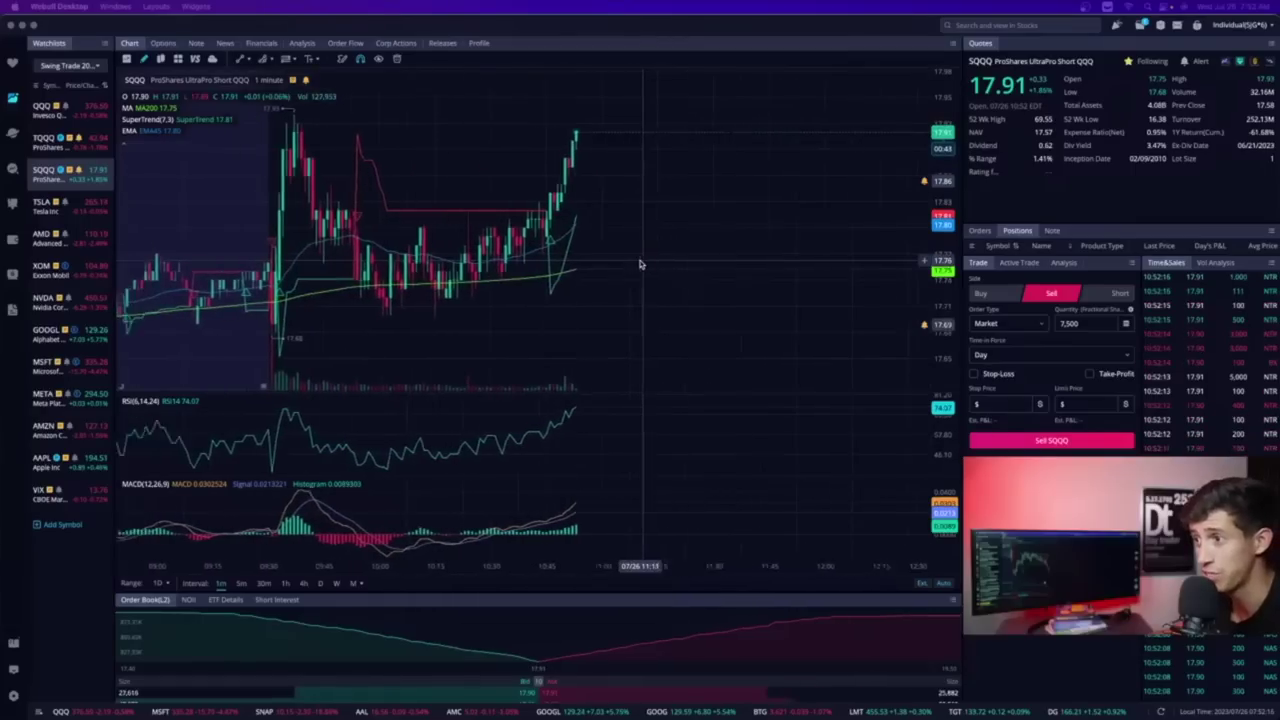
pyautogui.scroll(-3, 640, 263)
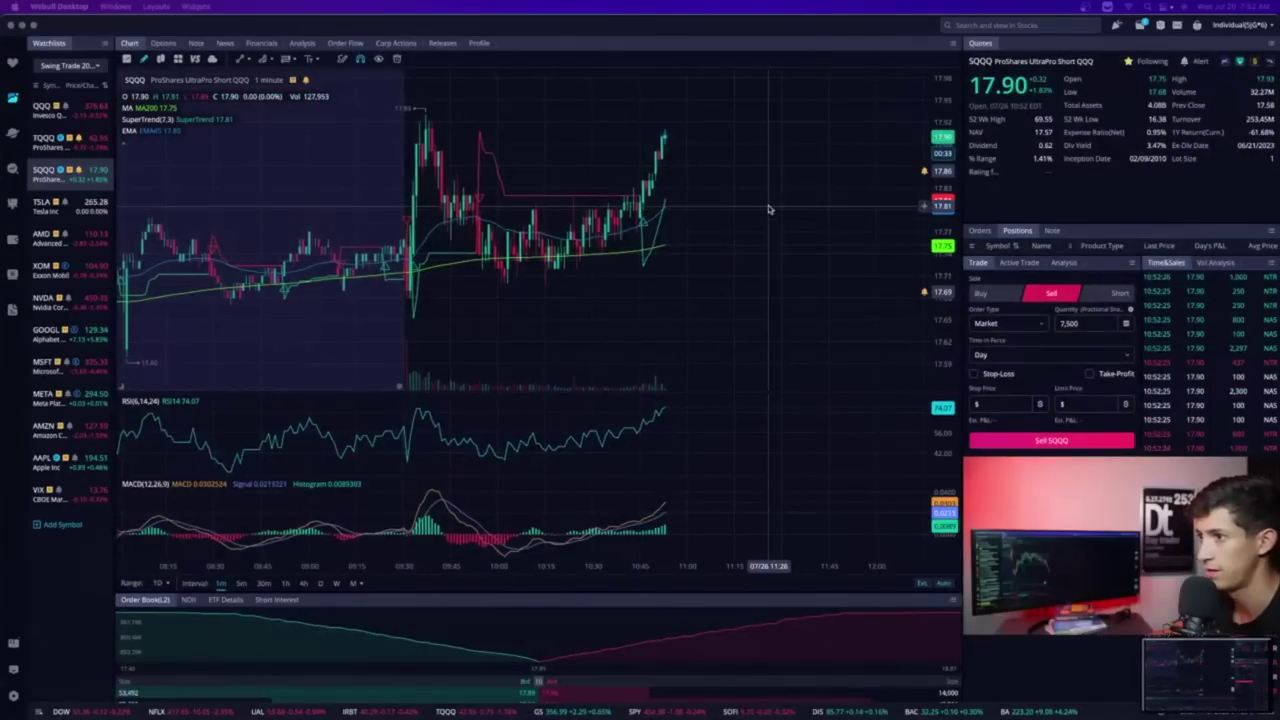
pyautogui.scroll(-2, 769, 209)
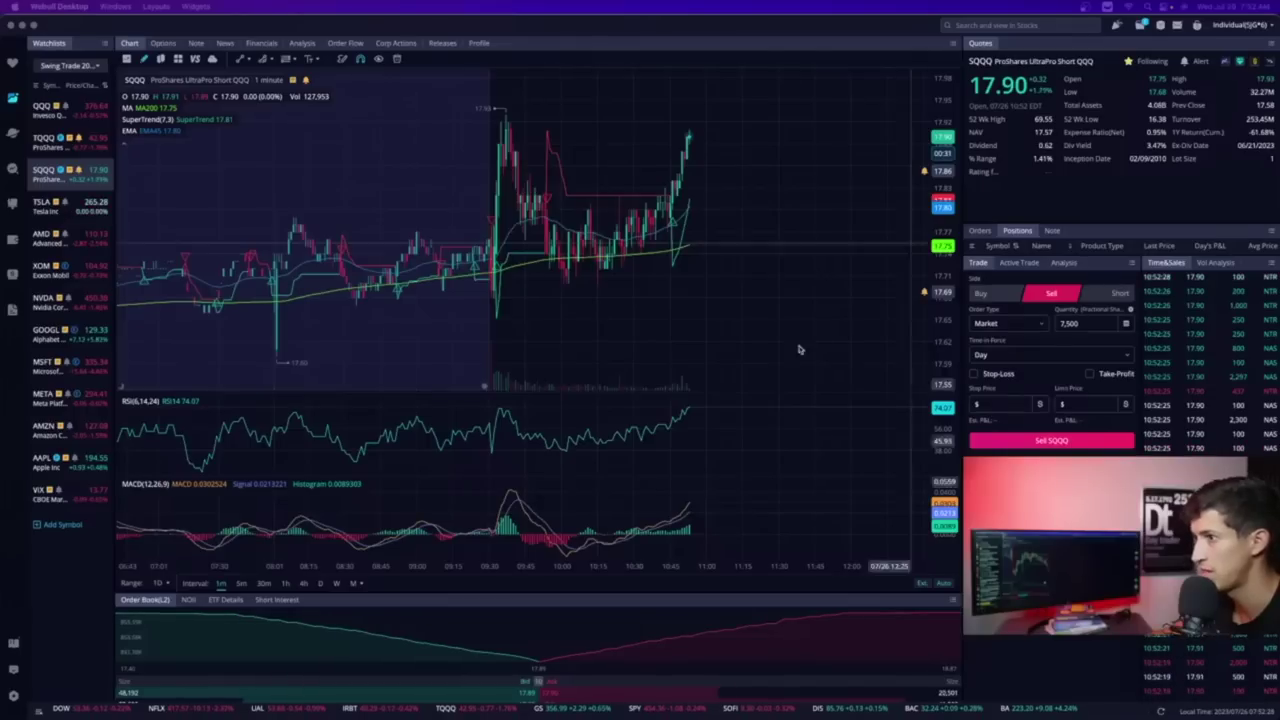
pyautogui.scroll(-2, 731, 289)
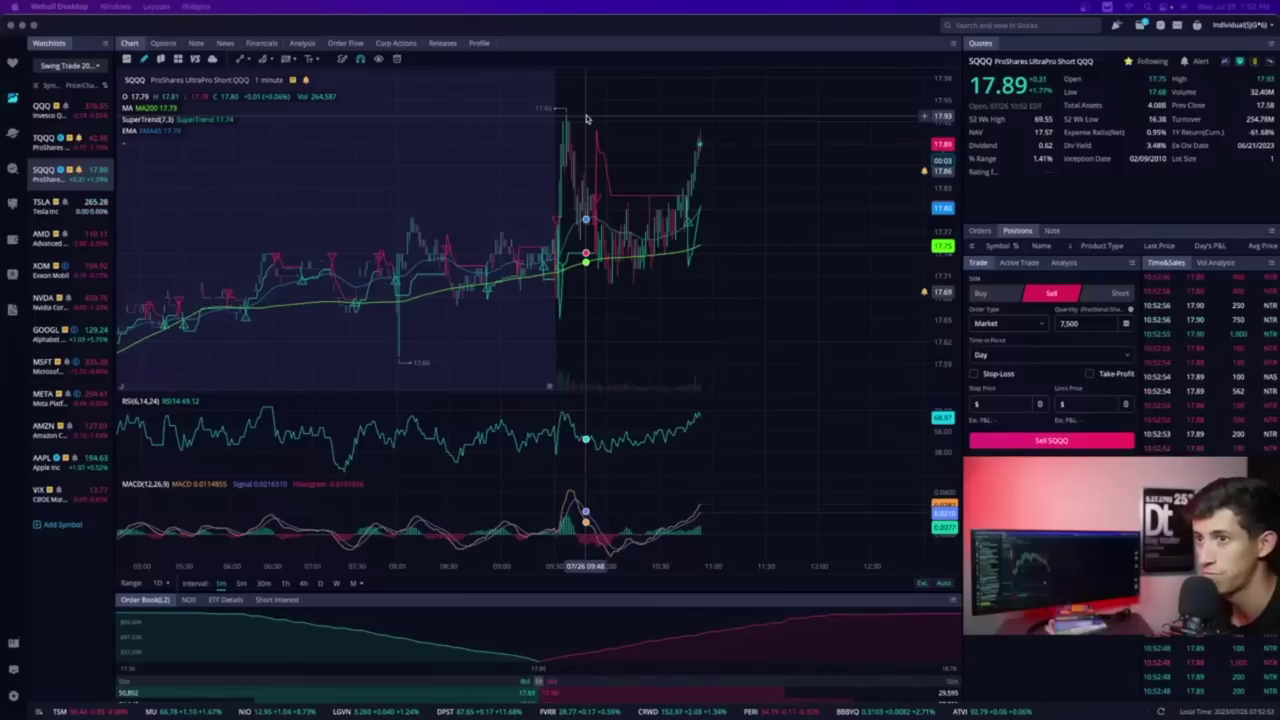
pyautogui.press('Up')
pyautogui.press('Up')
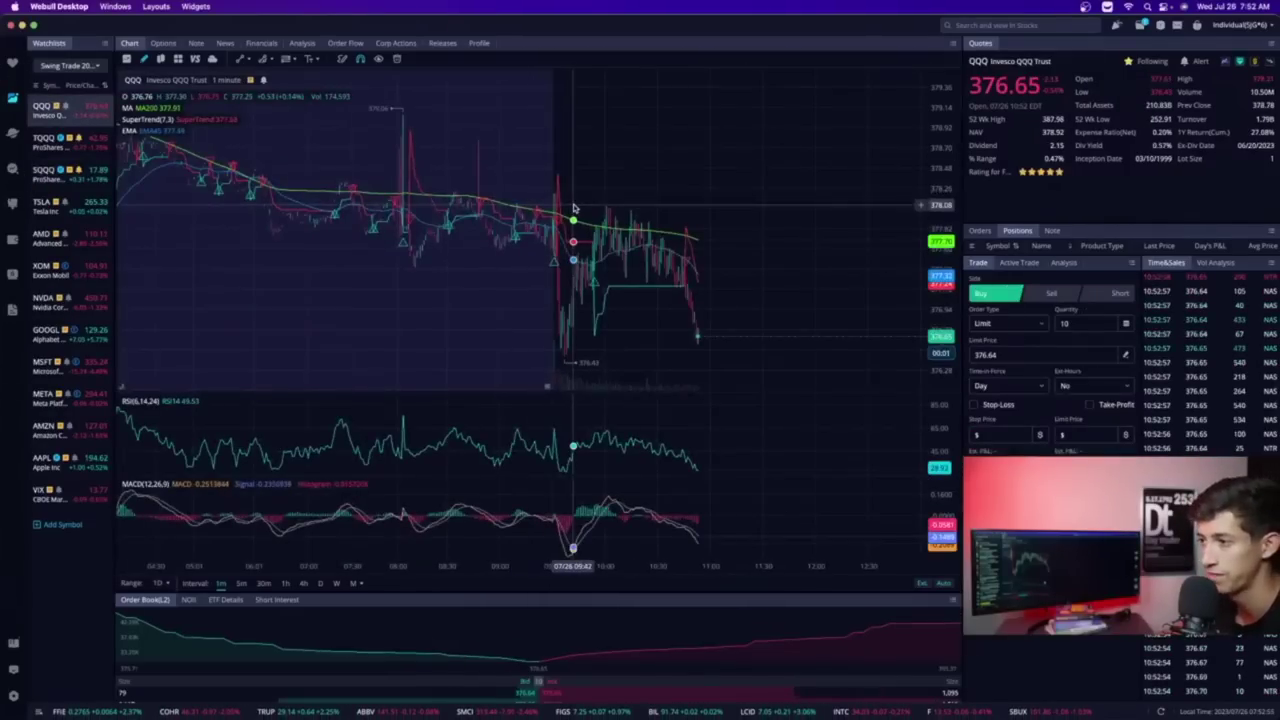
pyautogui.scroll(5, 750, 288)
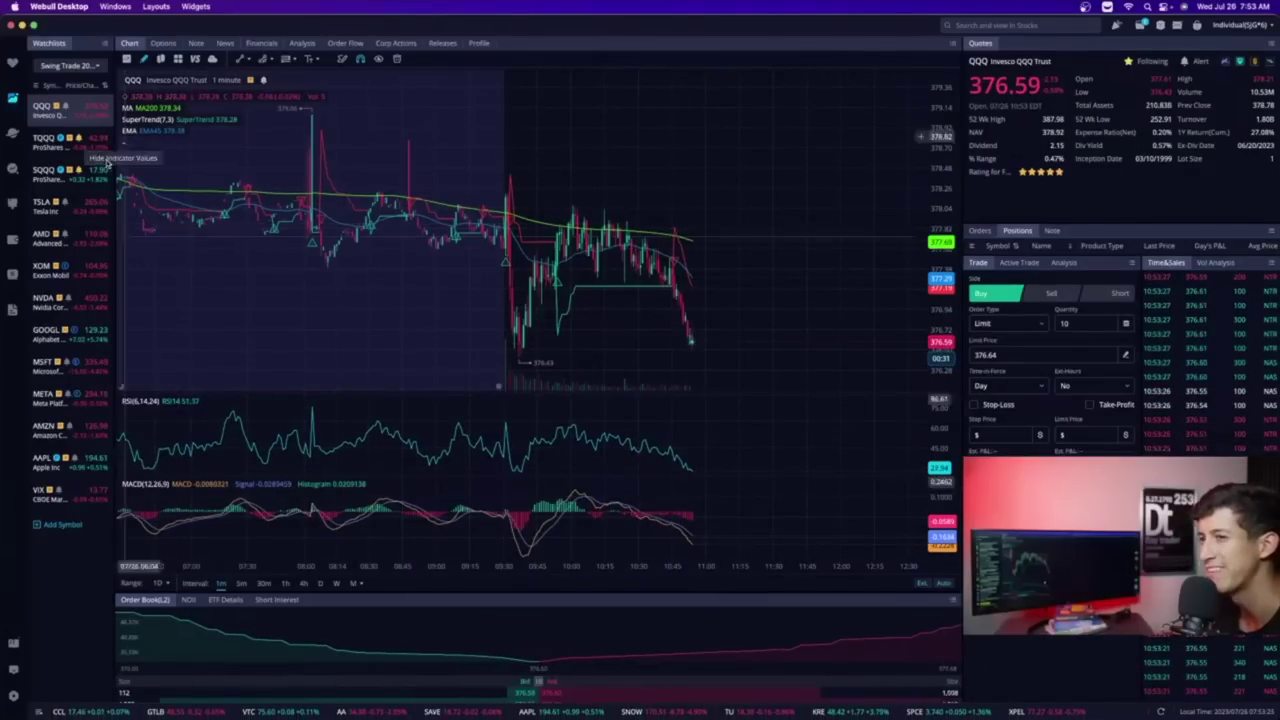
pyautogui.click(70, 172)
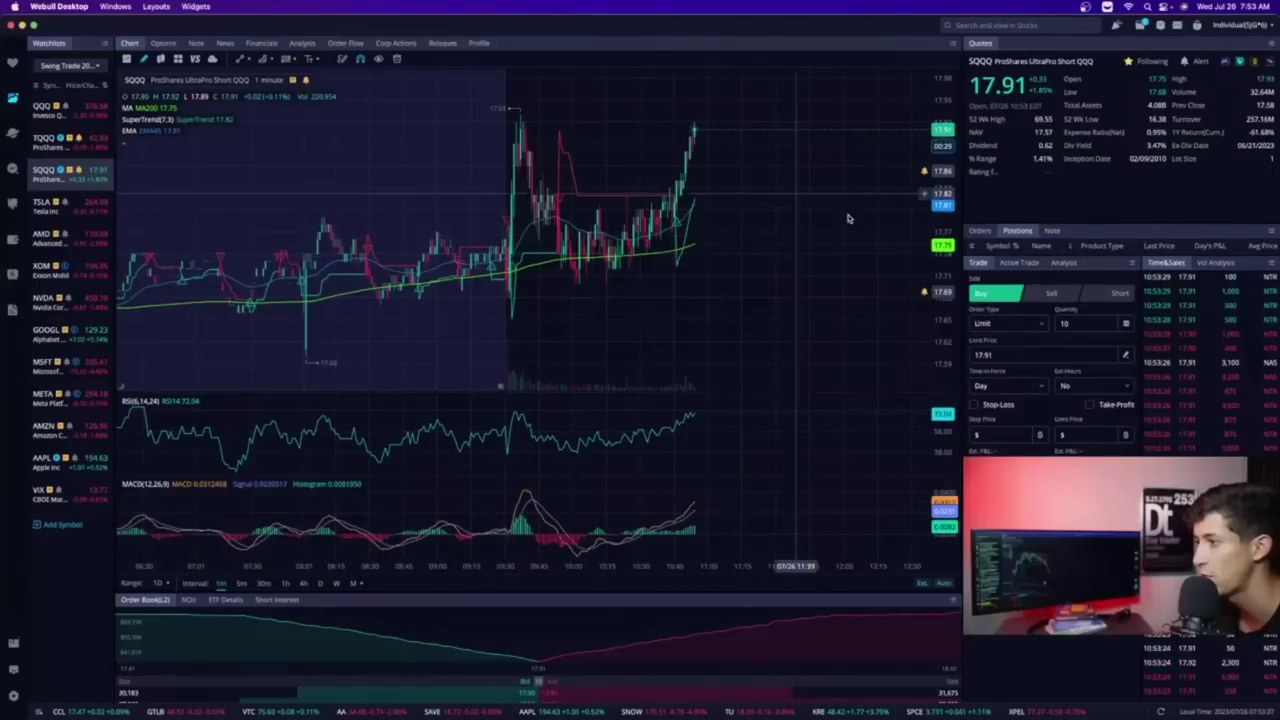
# Step: Switch the SQQQ ticket to a limit sell at 17.91 and start editing the share quantity
pyautogui.click(1052, 294)
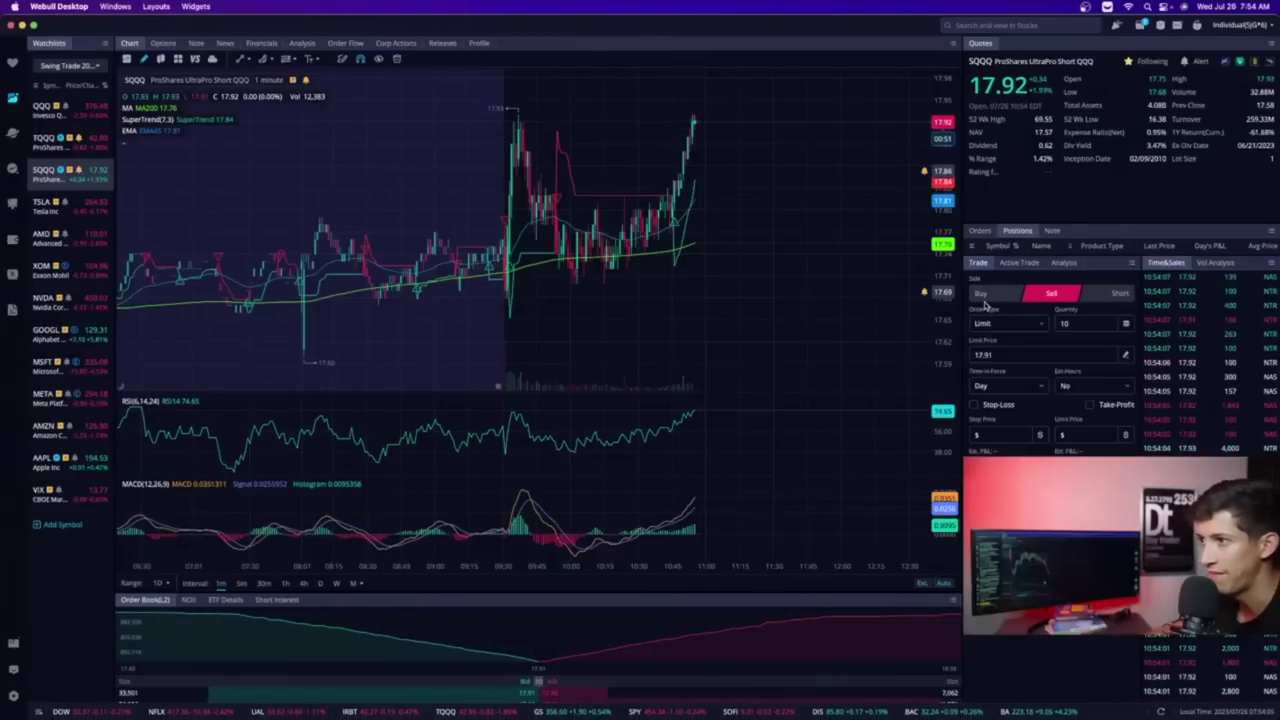
pyautogui.click(1080, 323)
# Step: Submit a market sell of 5,000 SQQQ shares, then bring up the QQQ chart
pyautogui.press('BackSpace')
pyautogui.press('BackSpace')
pyautogui.write('5')
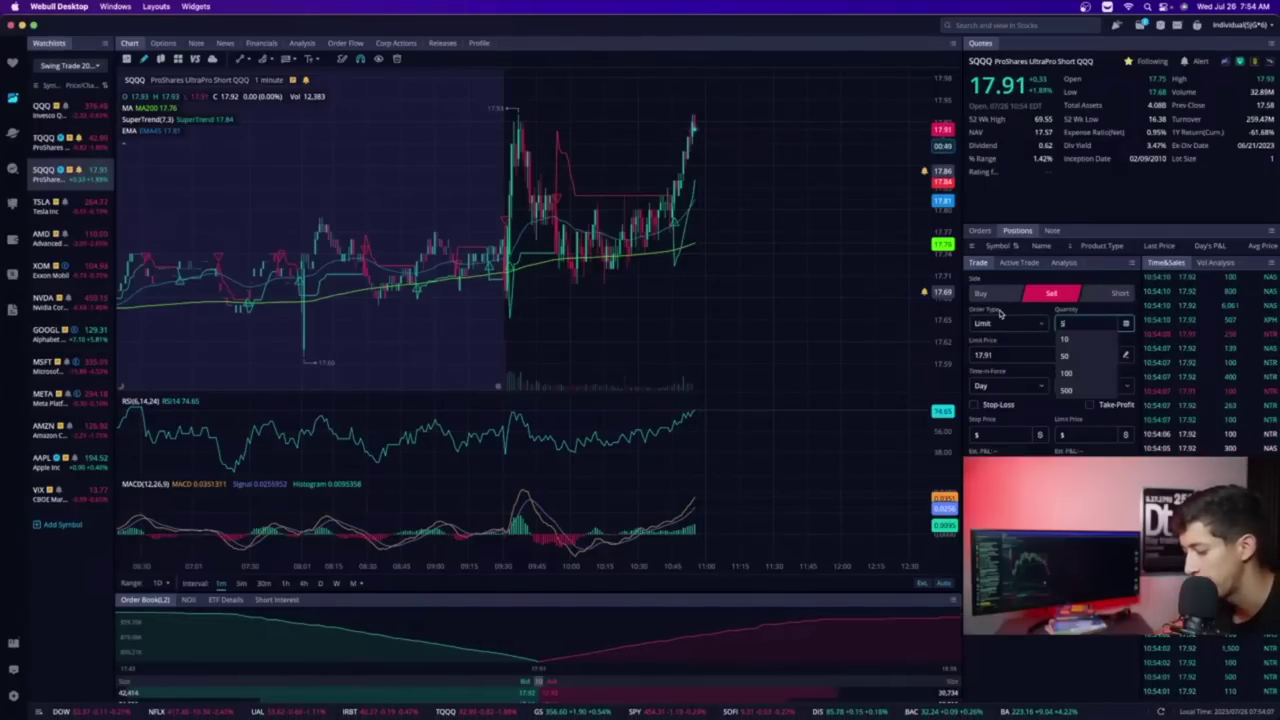
pyautogui.write('000')
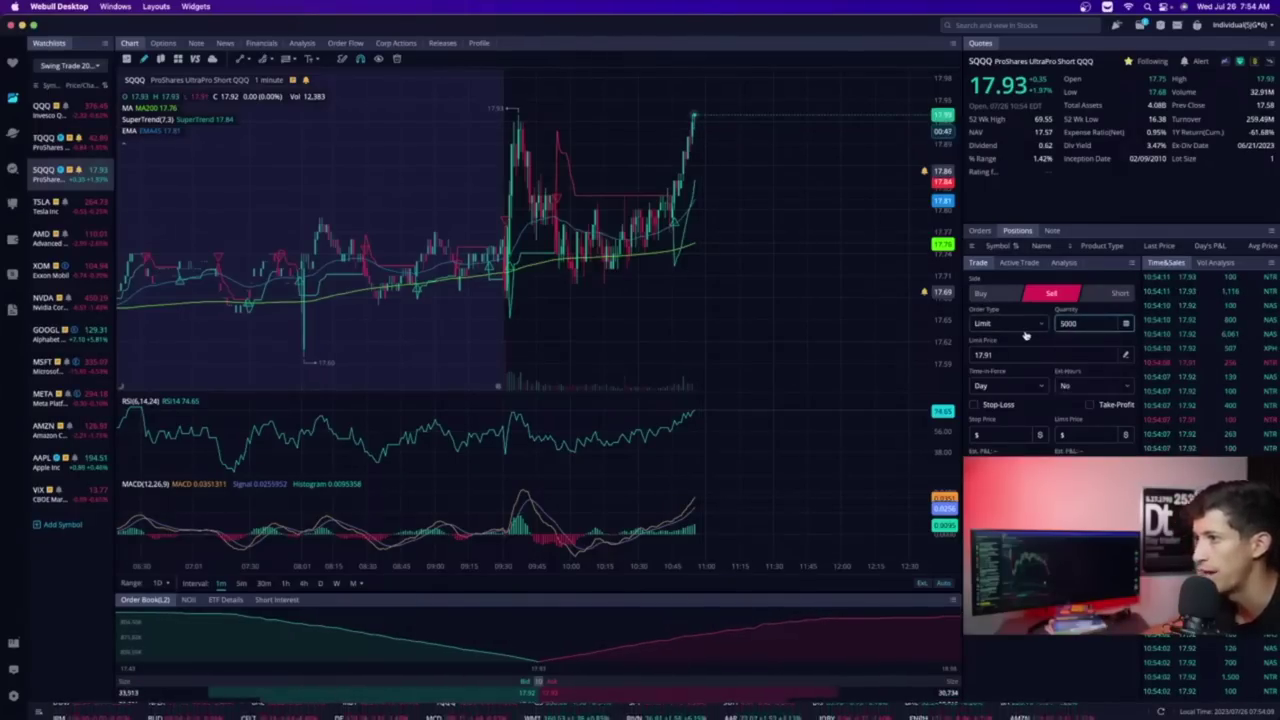
pyautogui.click(1008, 323)
pyautogui.click(1003, 367)
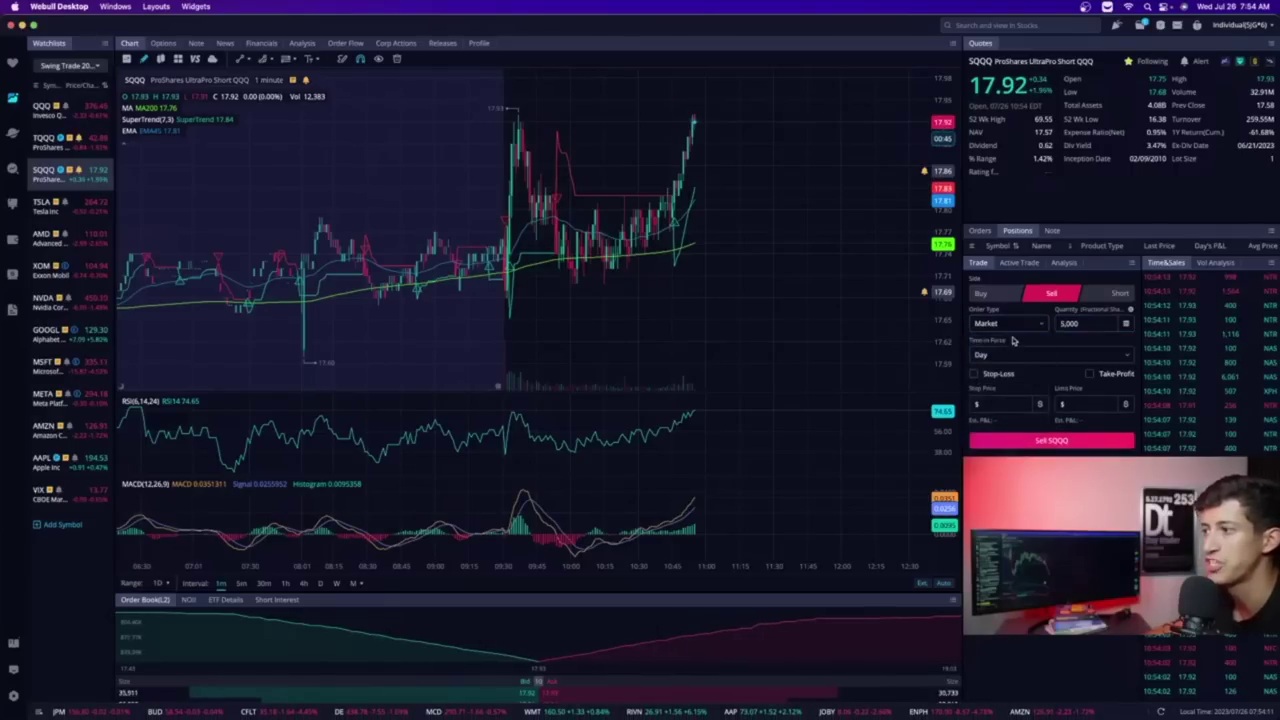
pyautogui.click(1051, 440)
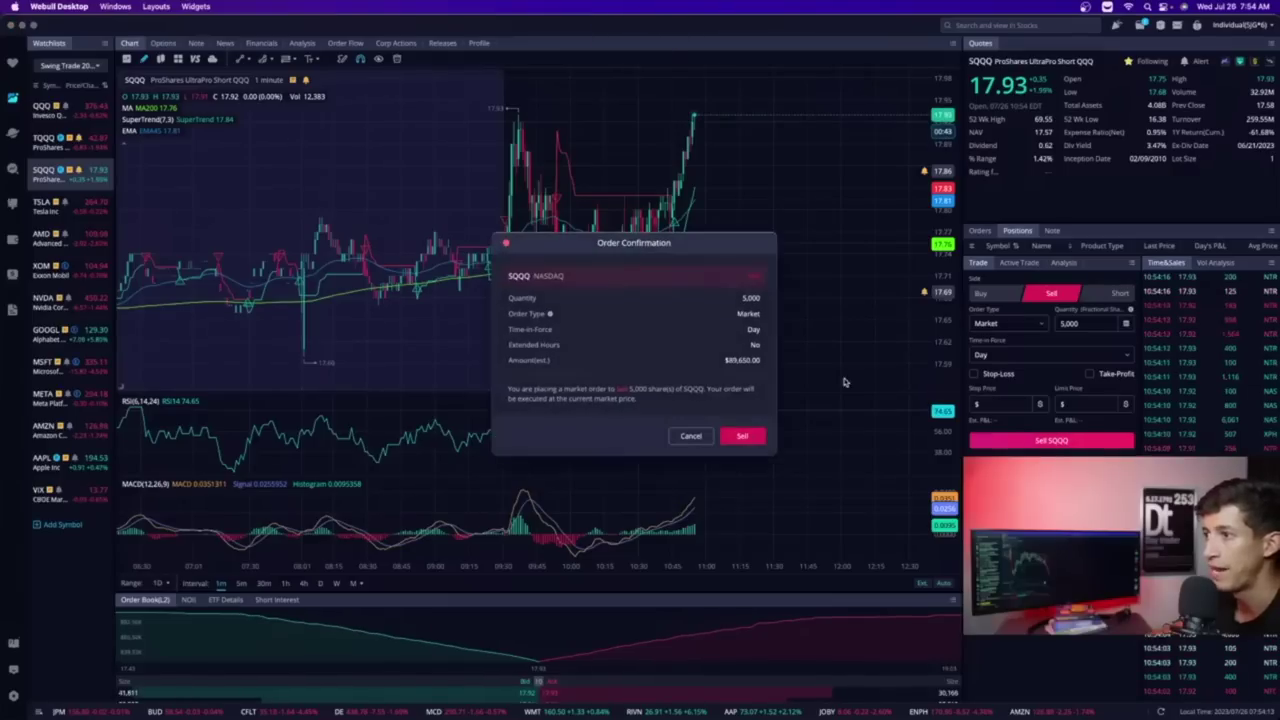
pyautogui.click(745, 434)
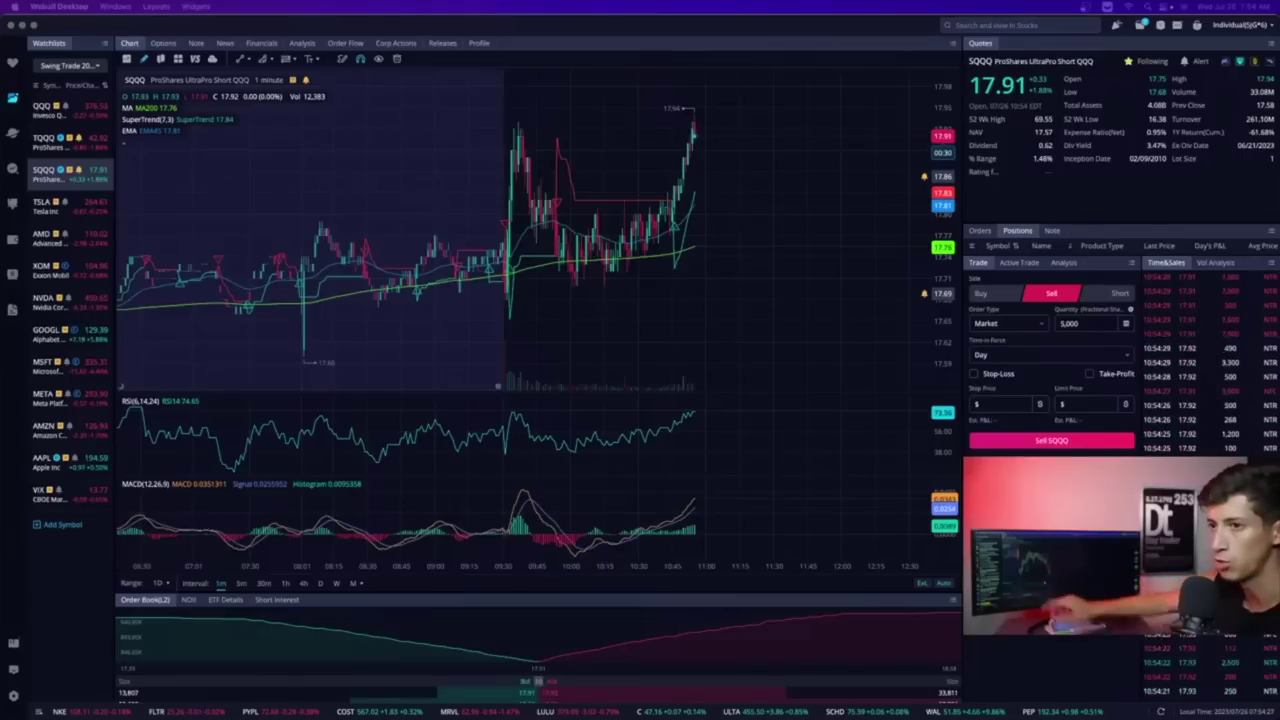
pyautogui.click(78, 108)
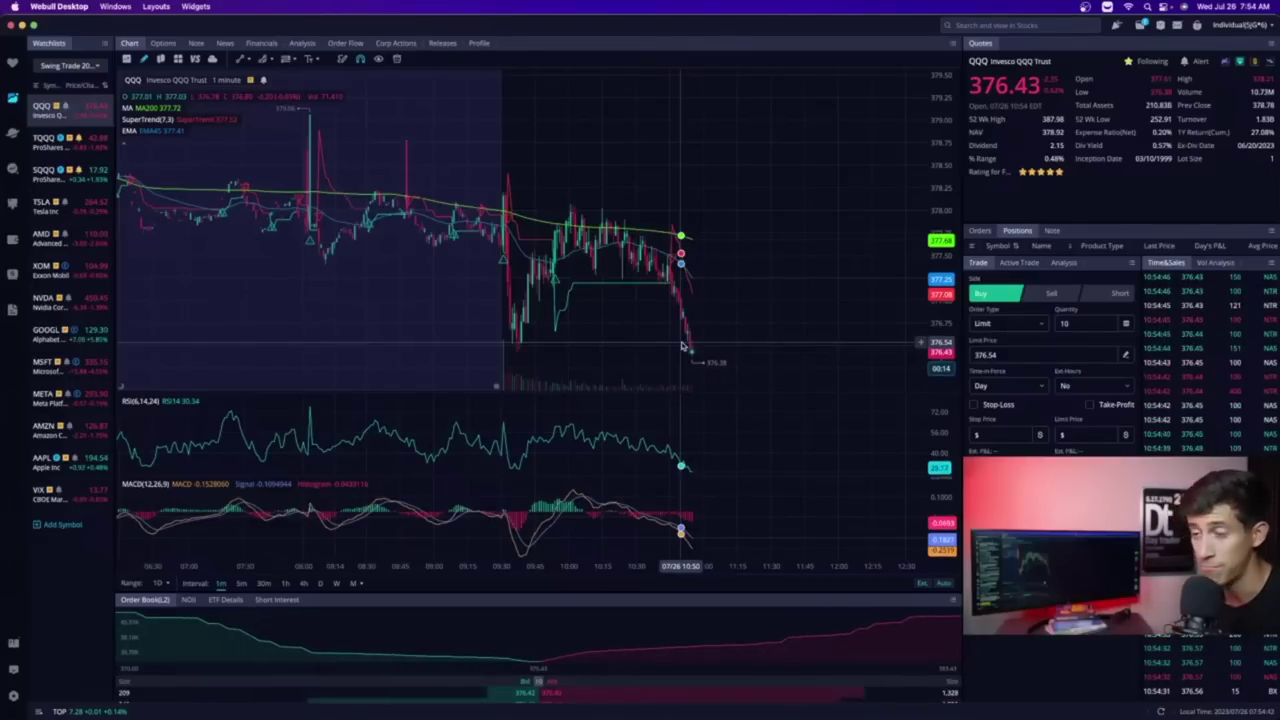
pyautogui.press('Down')
pyautogui.press('Down')
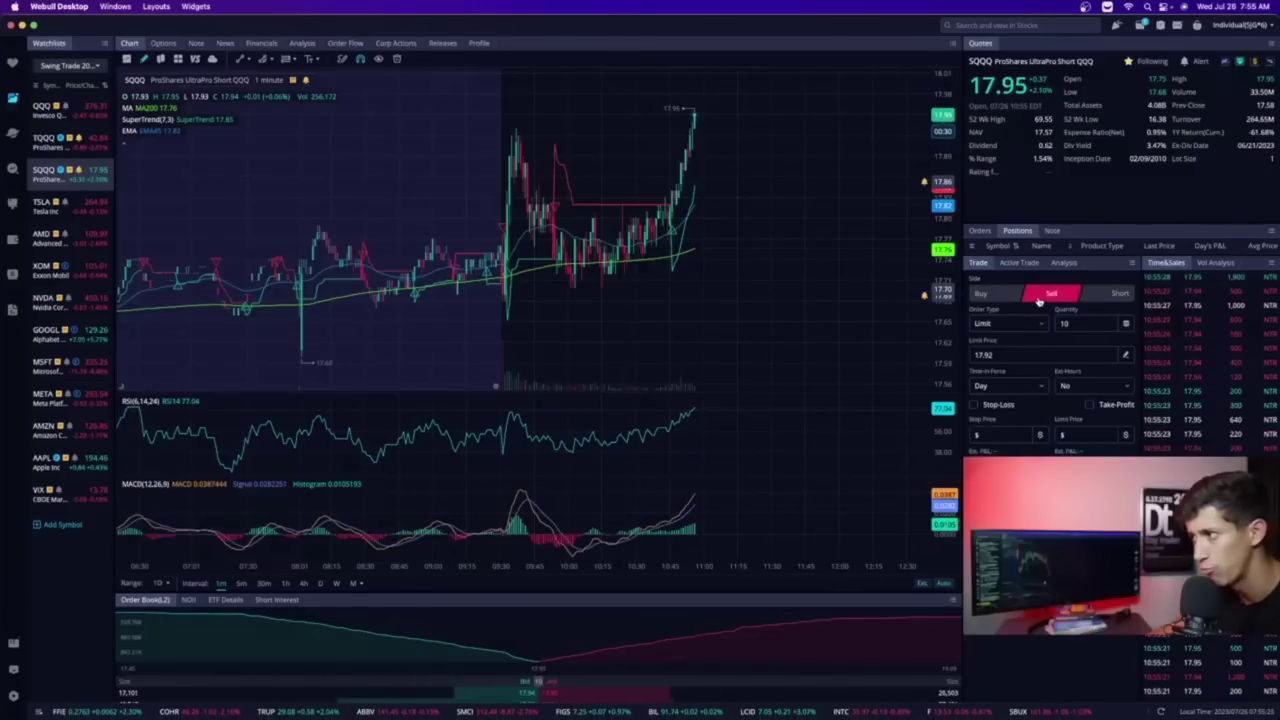
pyautogui.click(1005, 323)
# Step: Make the pending SQQQ sell a Market order and switch the chart to 1-hour candles
pyautogui.click(1015, 355)
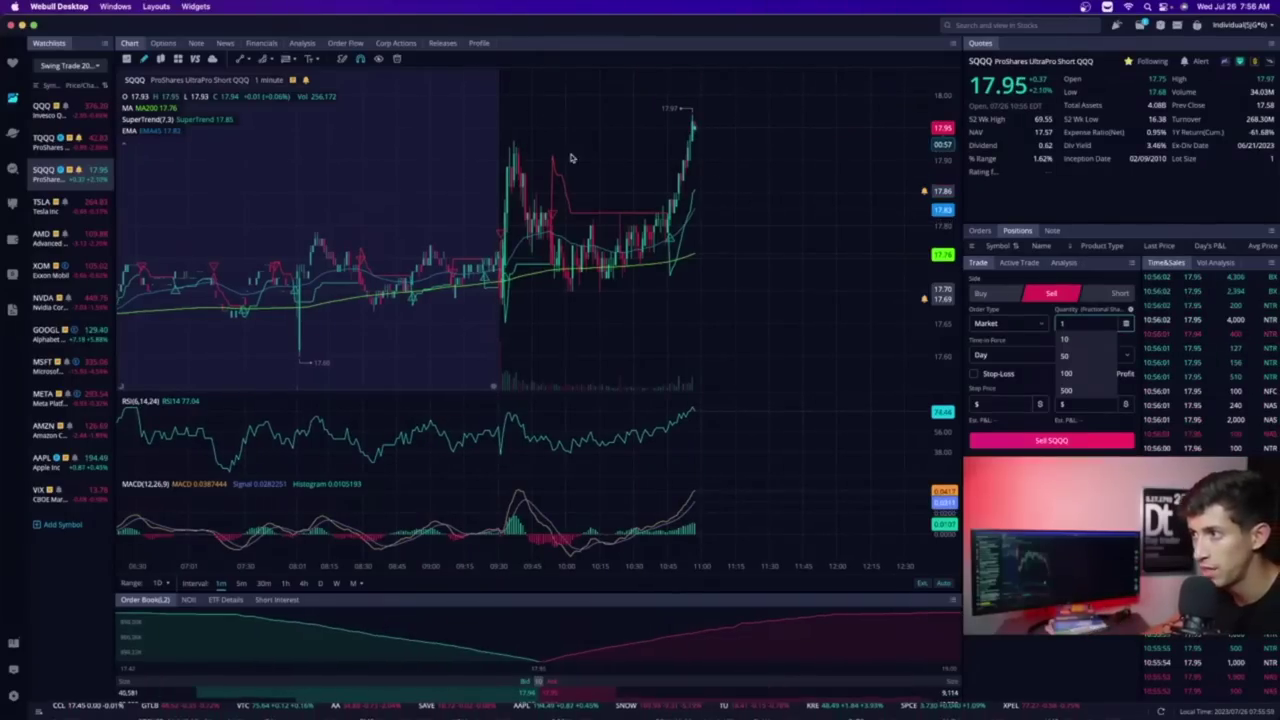
pyautogui.click(286, 583)
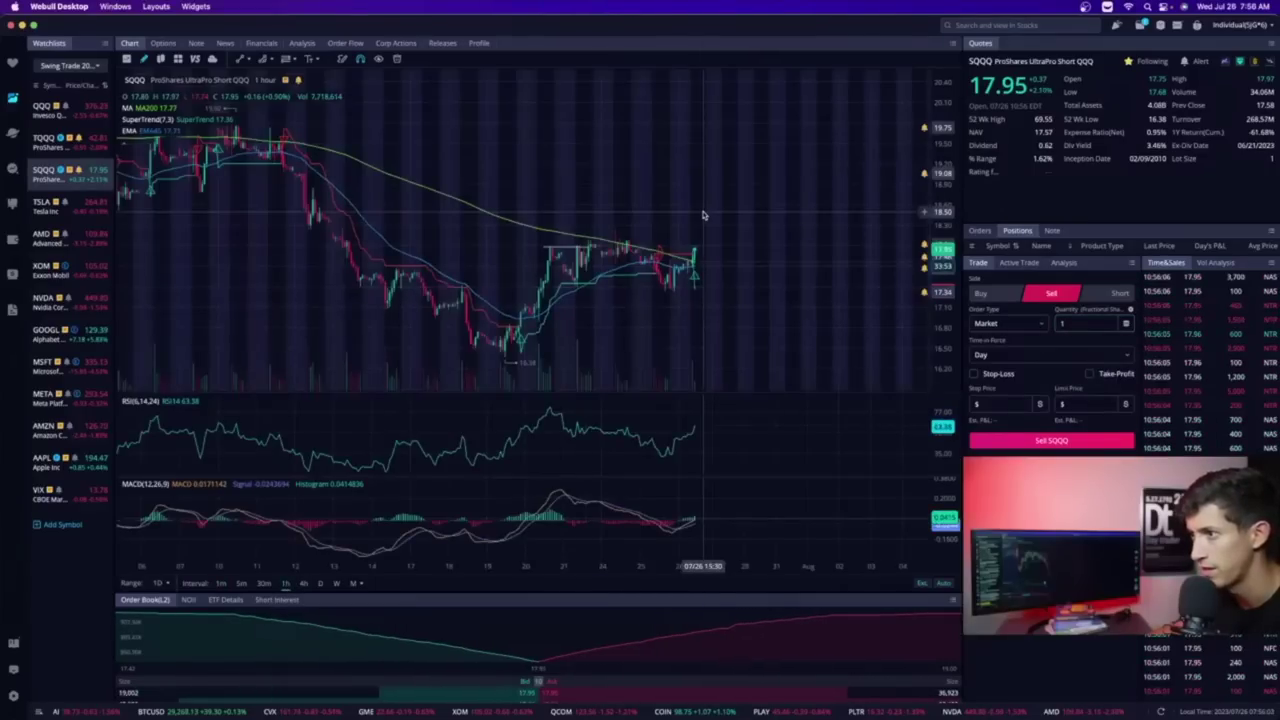
# Step: Zoom the hourly SQQQ chart to review the trend, then return to 1-minute candles
pyautogui.scroll(-3, 703, 214)
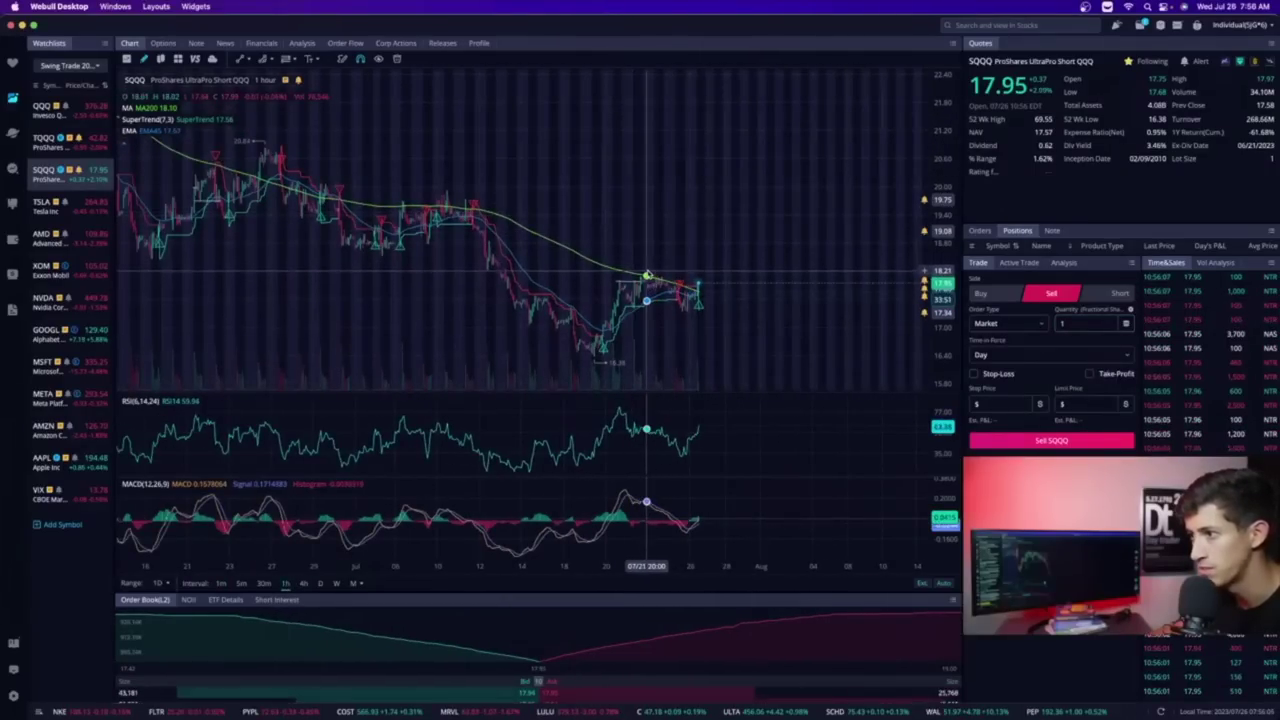
pyautogui.scroll(3, 675, 254)
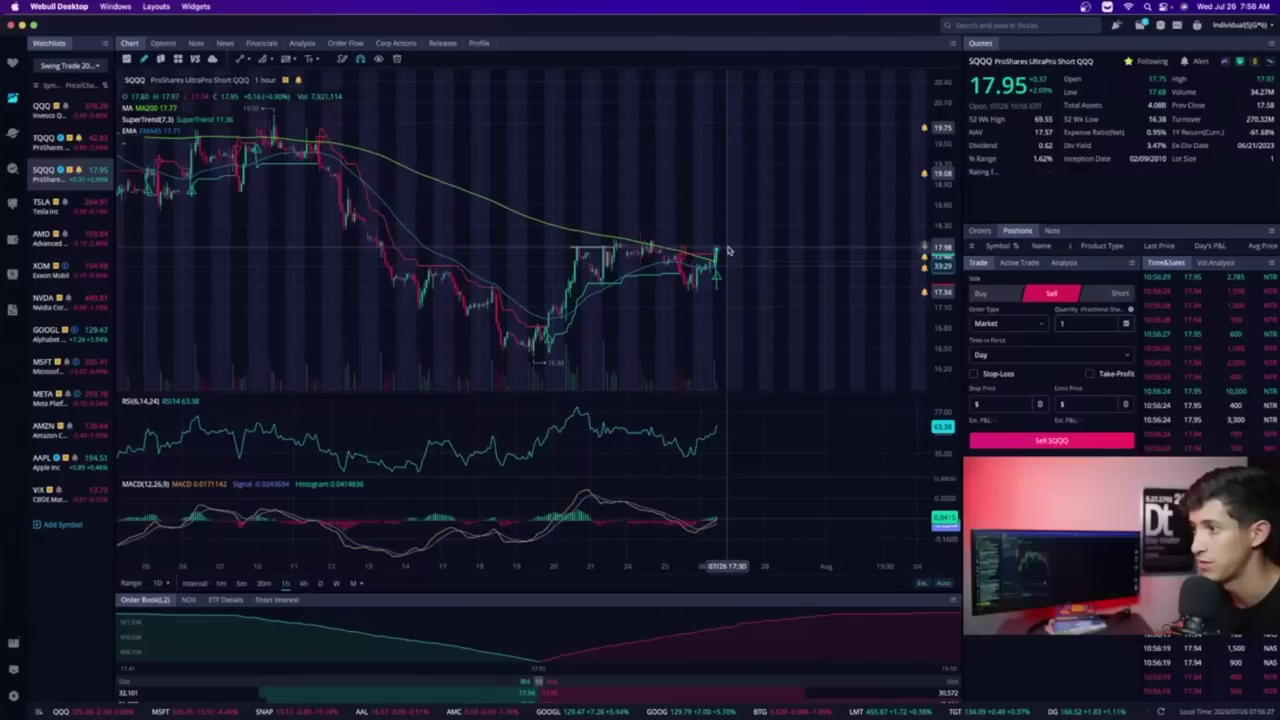
pyautogui.click(221, 584)
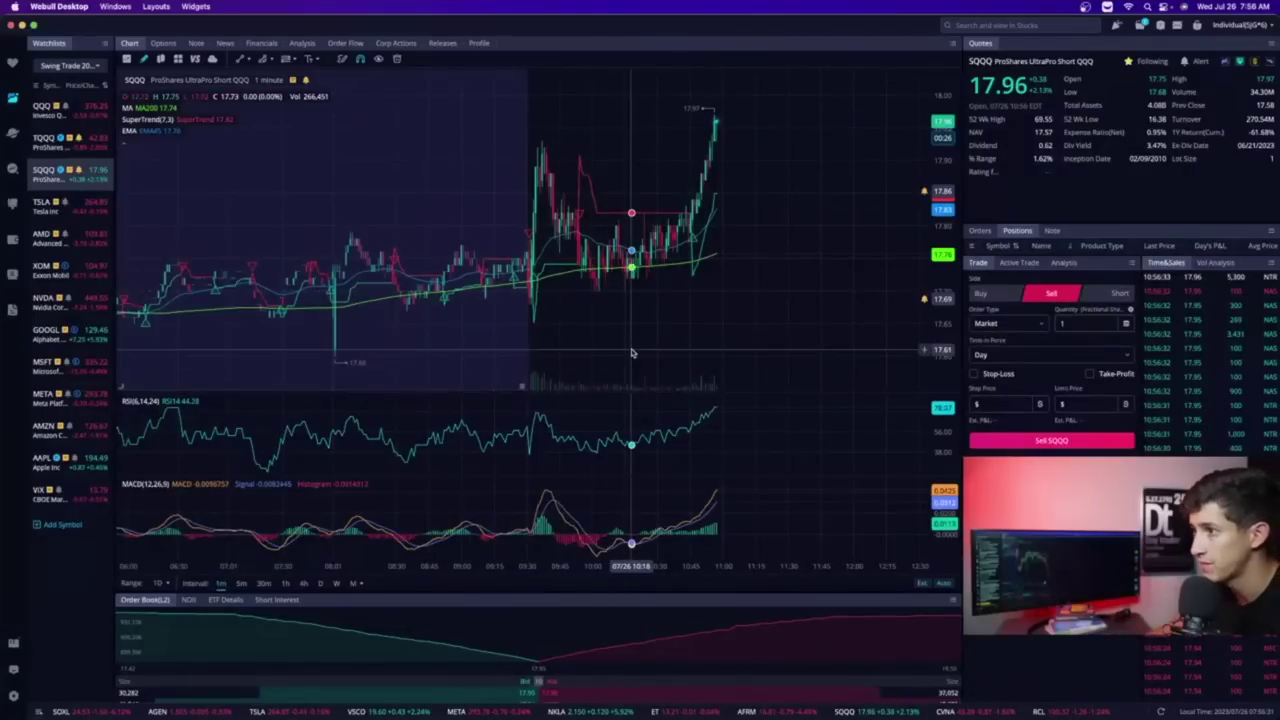
# Step: Sell 8,000 more SQQQ shares at market, then set the ticket back to Buy
pyautogui.scroll(3, 749, 171)
pyautogui.click(1083, 328)
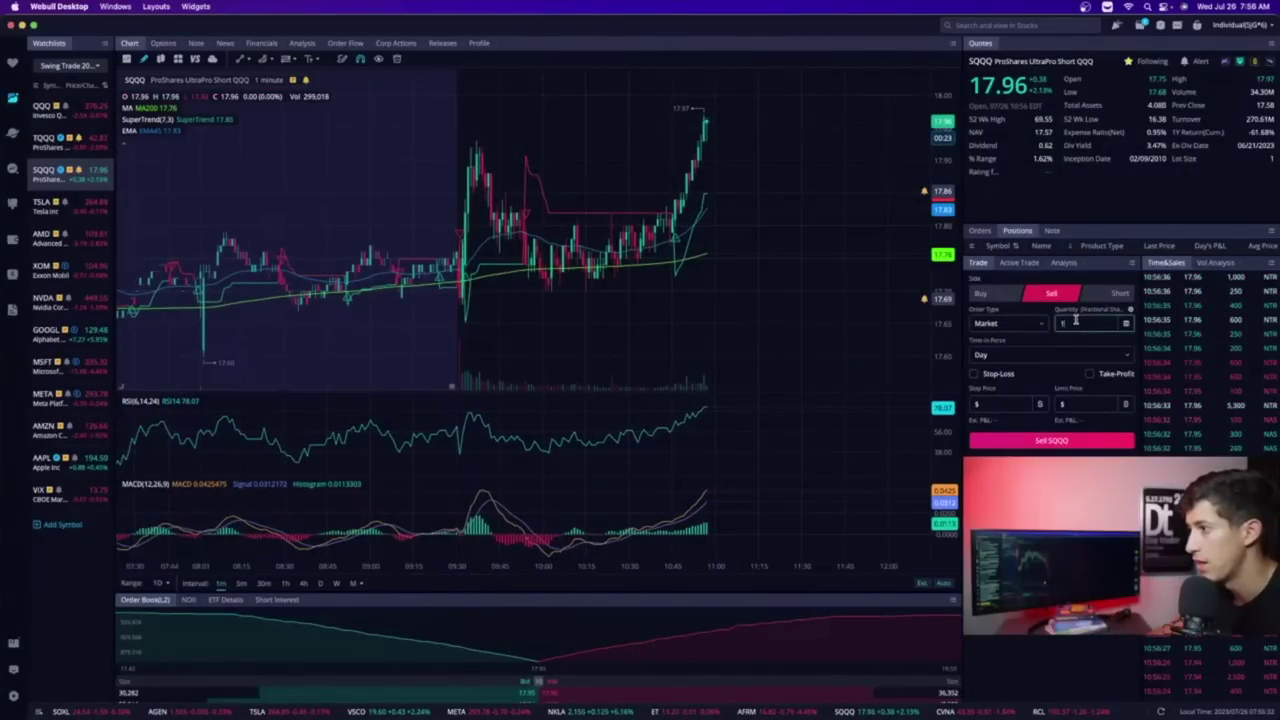
pyautogui.press('BackSpace')
pyautogui.write('89')
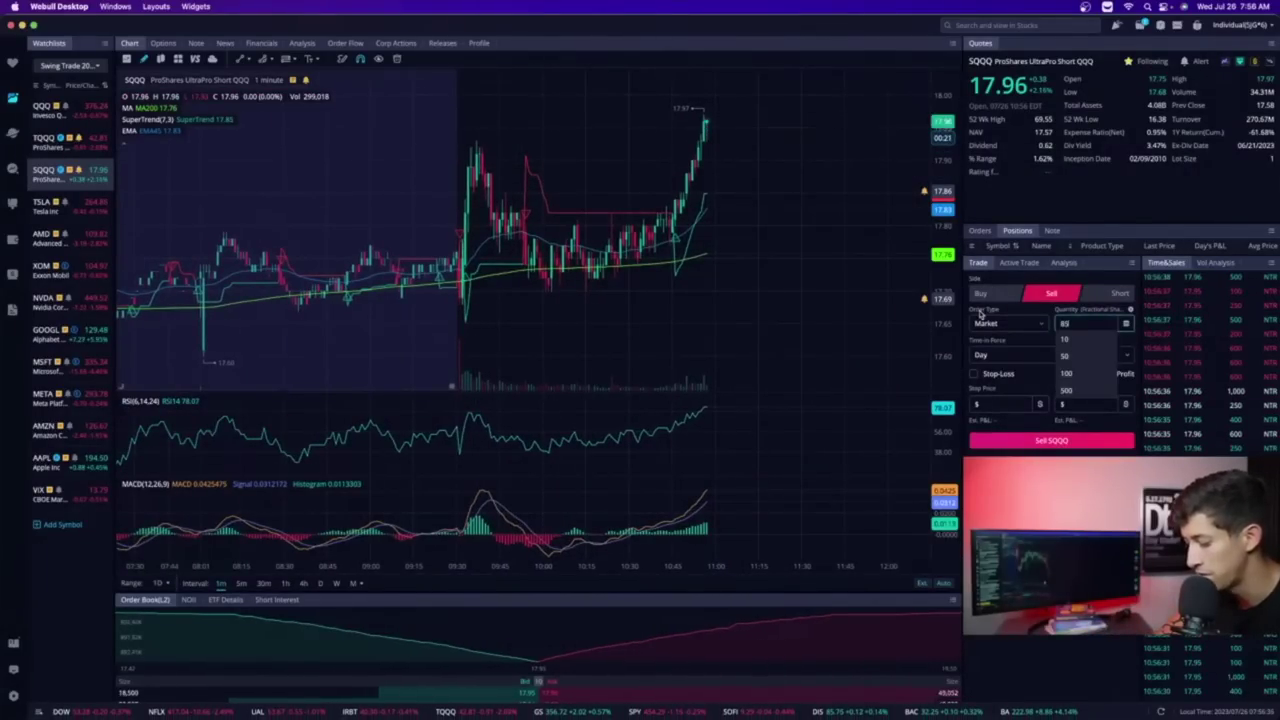
pyautogui.write('000')
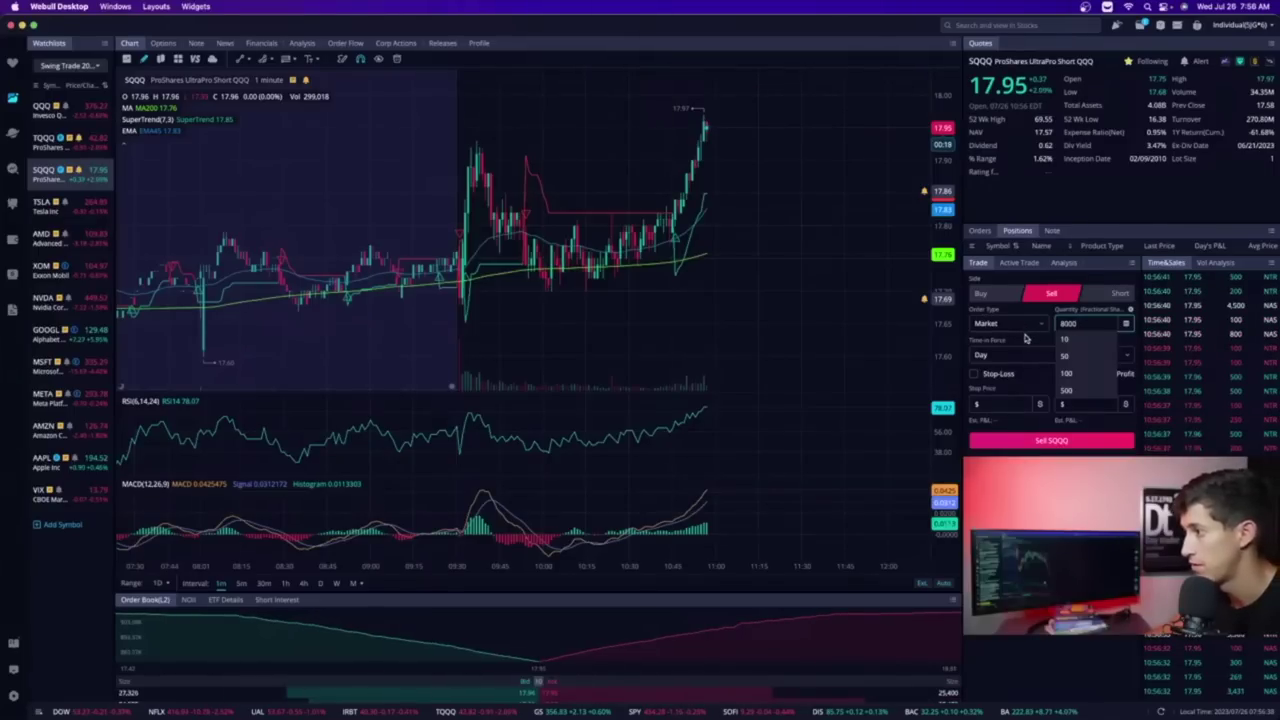
pyautogui.click(1025, 338)
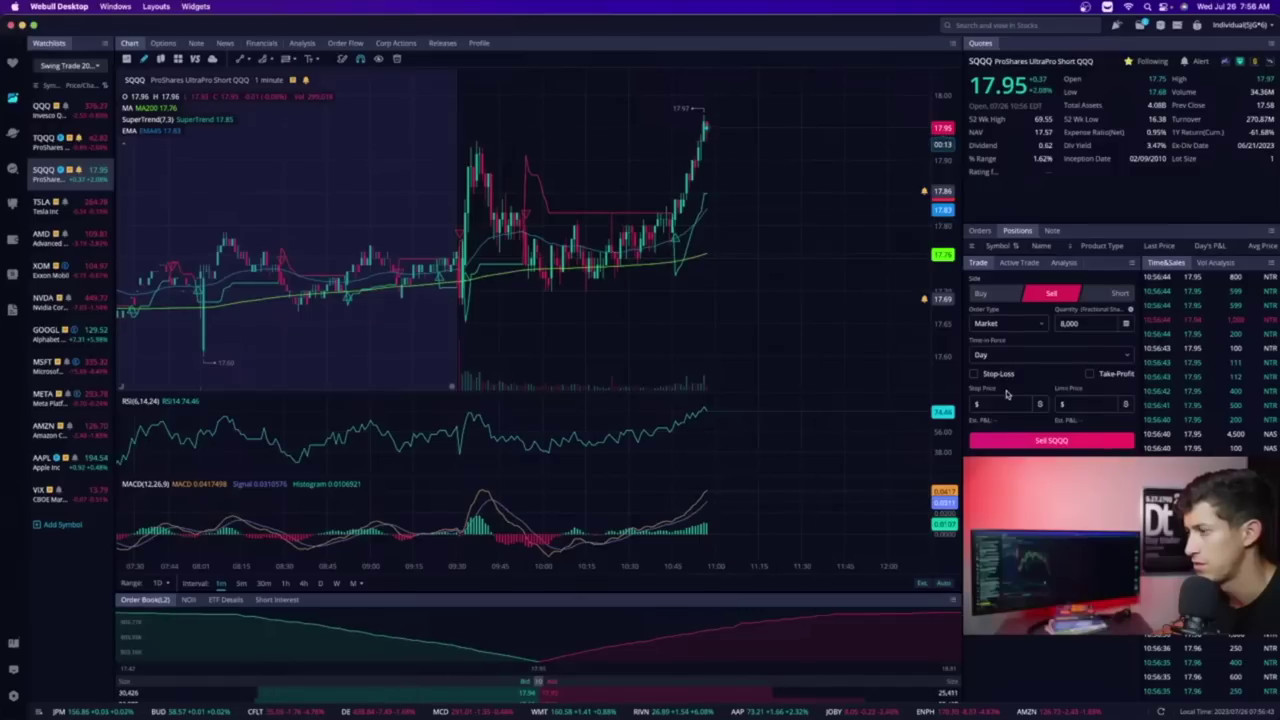
pyautogui.click(1050, 440)
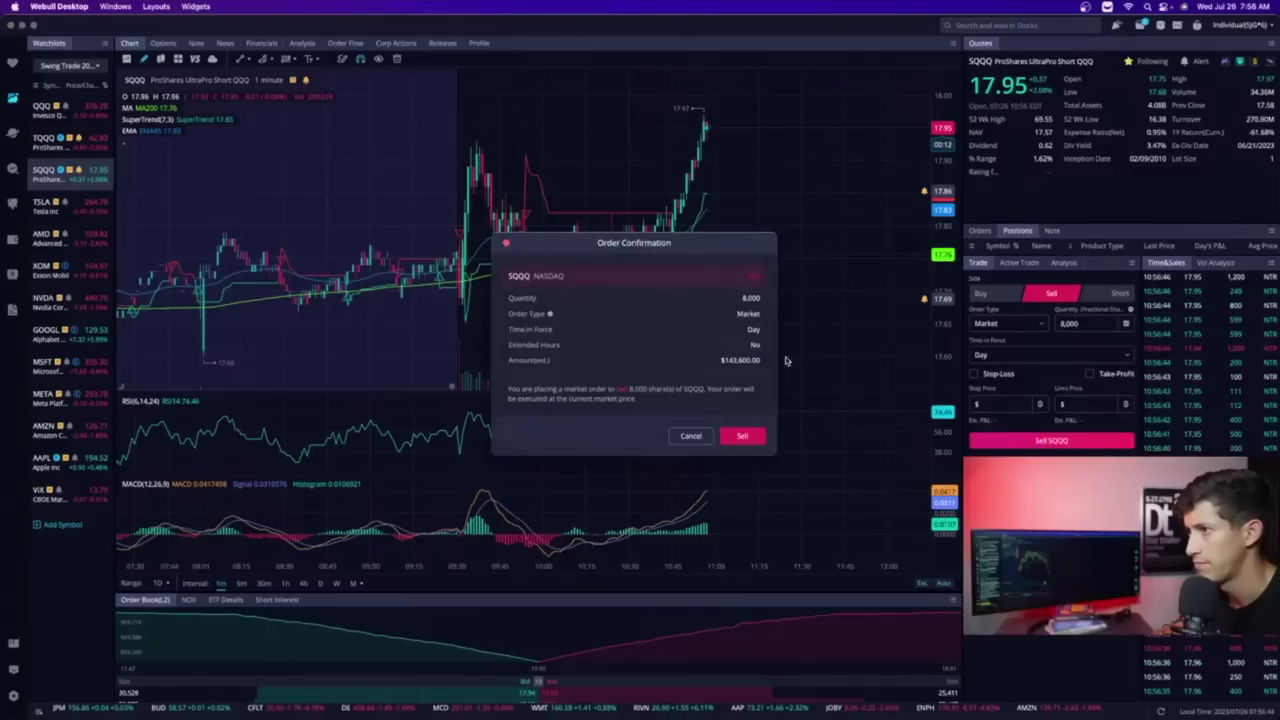
pyautogui.click(743, 437)
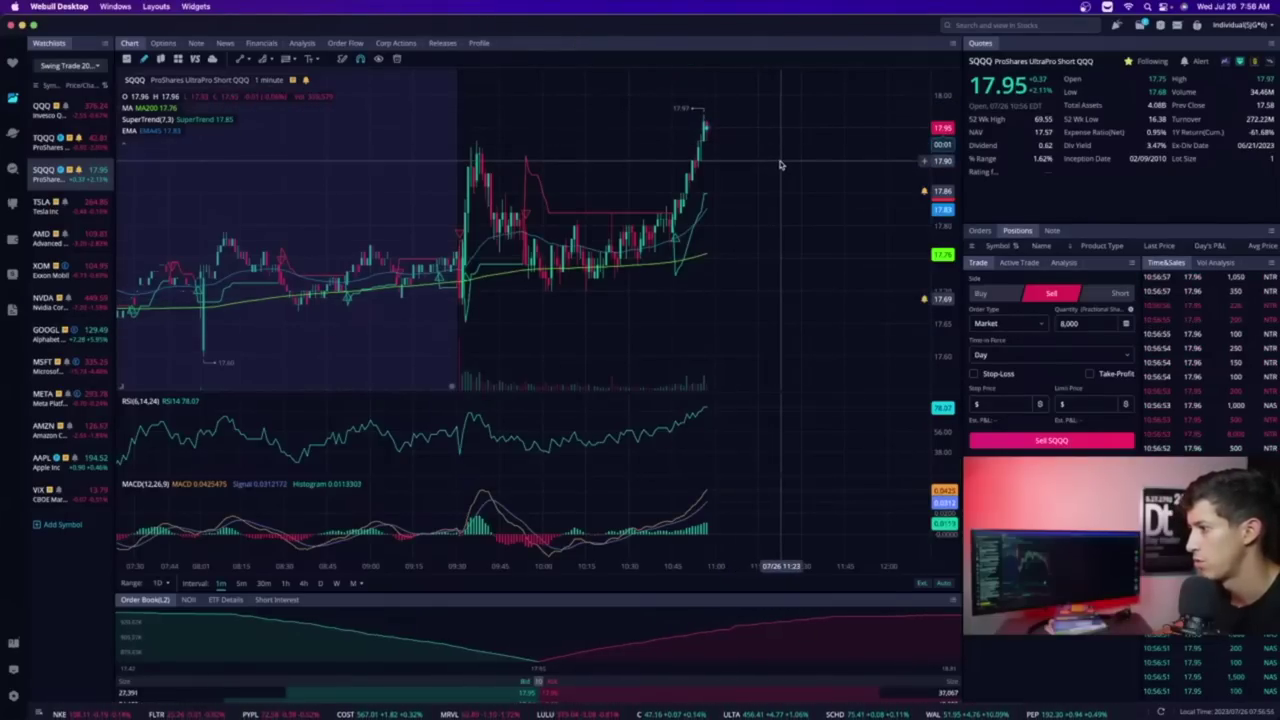
pyautogui.click(1017, 296)
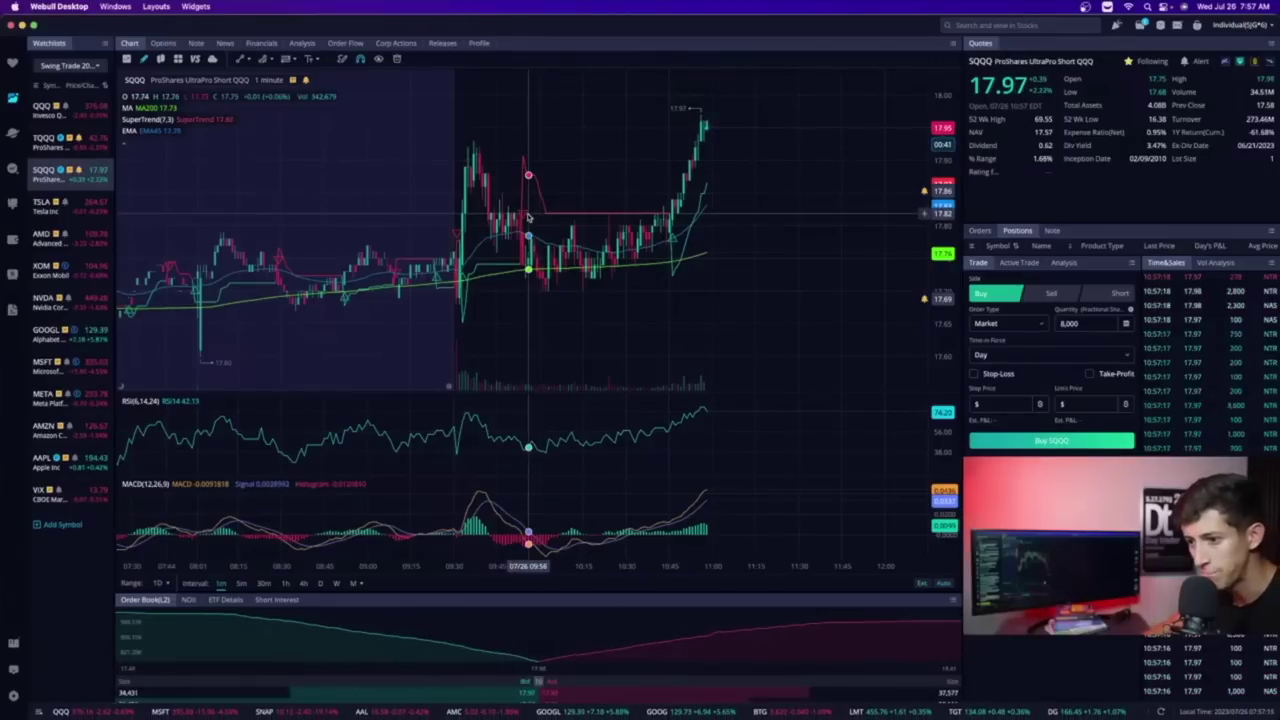
# Step: Put SQQQ on 1-hour candles and review the remaining SQQQ holding in Positions
pyautogui.click(288, 584)
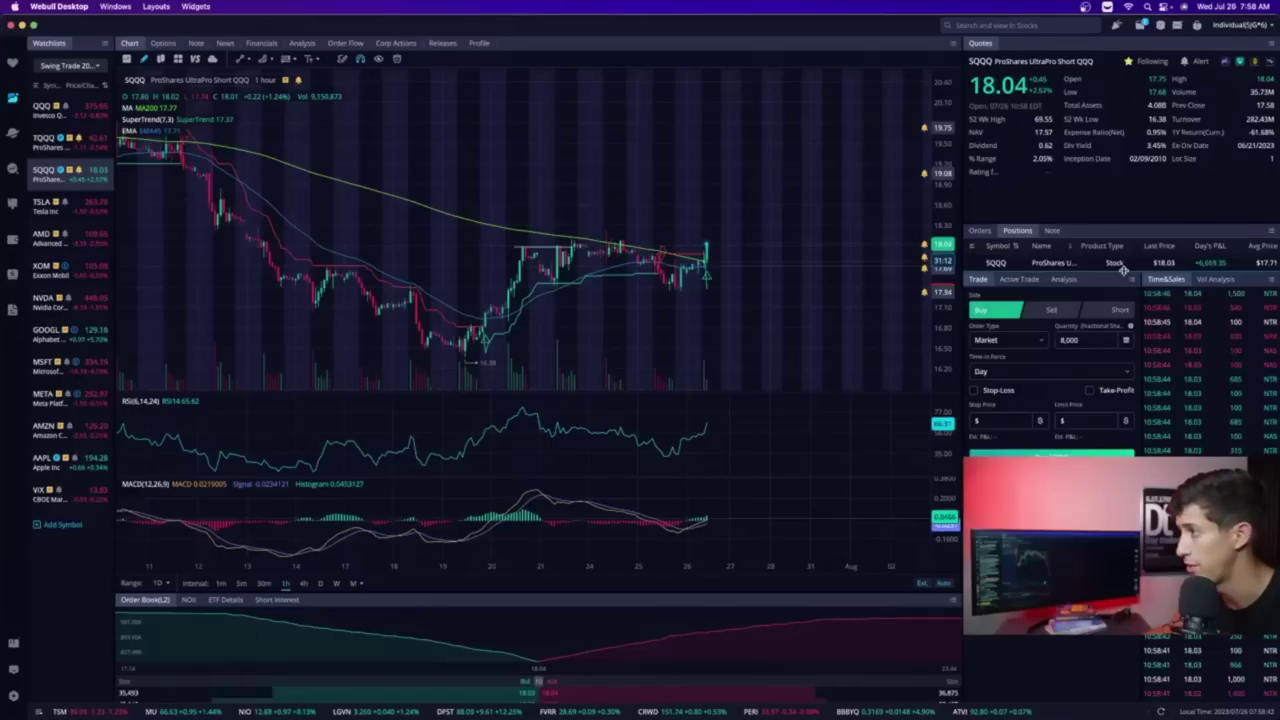
# Step: Collapse the positions list and put the SQQQ chart back on 1-minute candles
pyautogui.moveTo(1123, 270); pyautogui.dragTo(1125, 257)
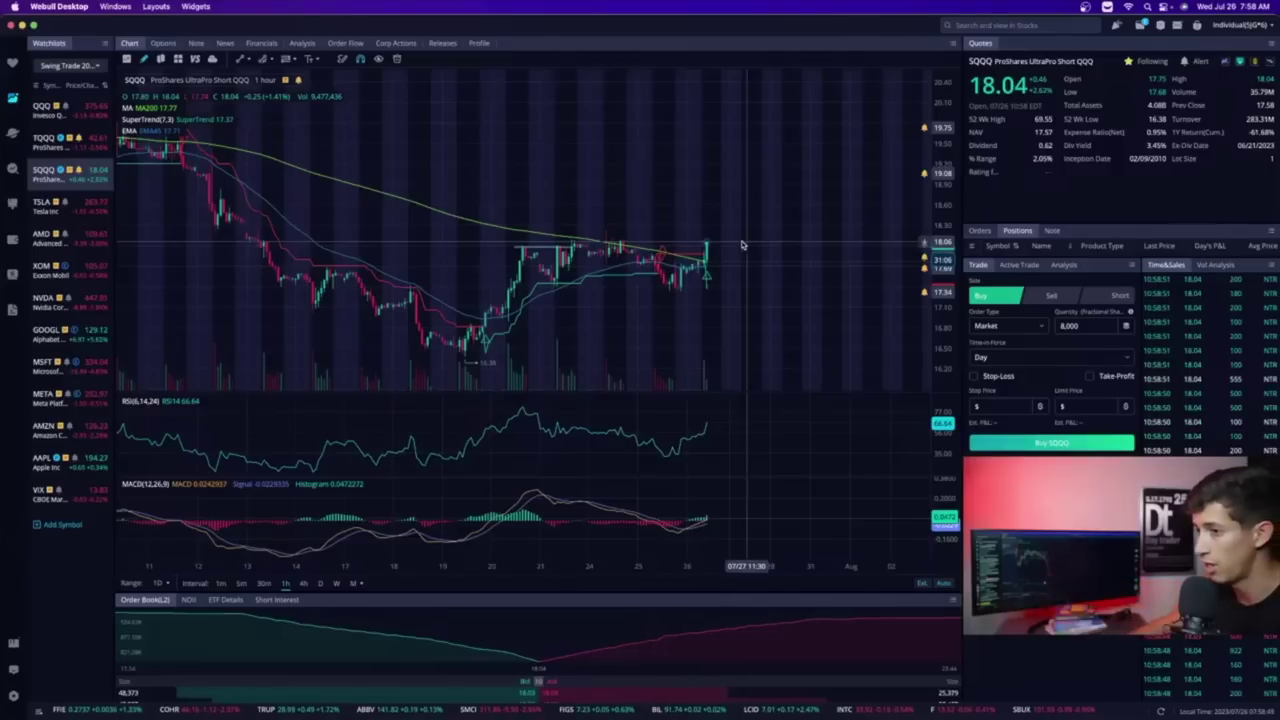
pyautogui.click(221, 583)
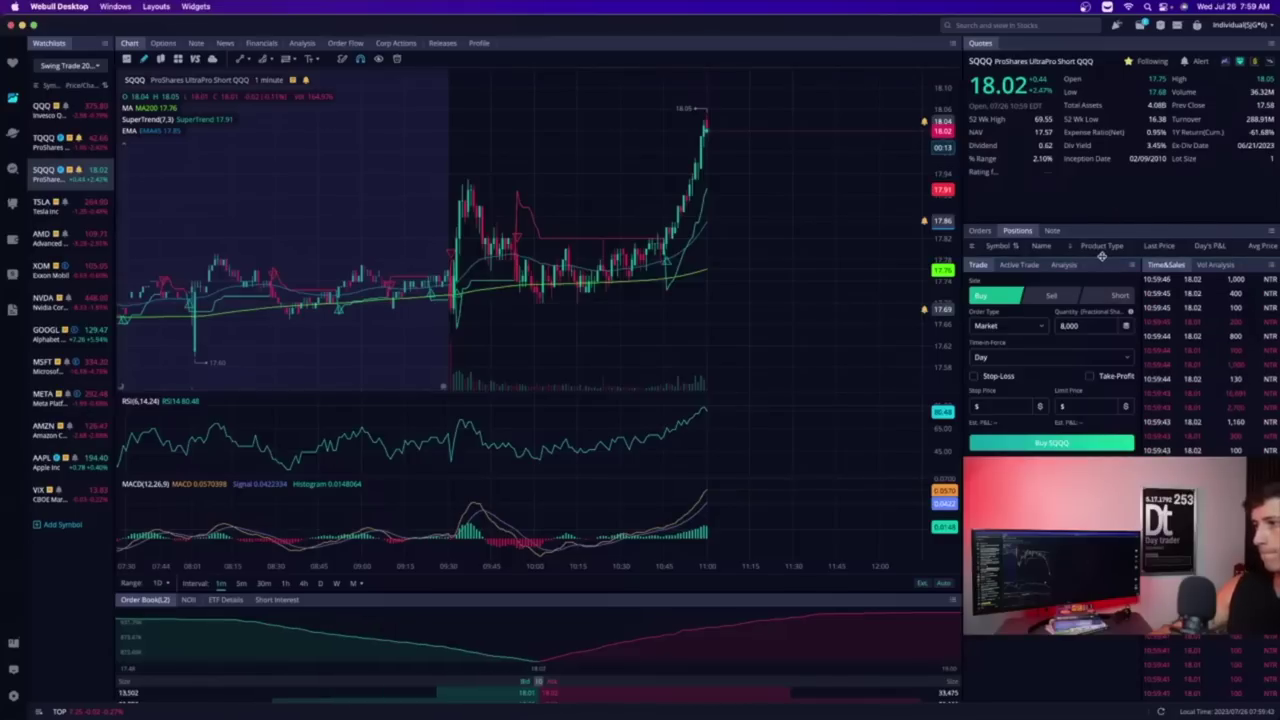
# Step: Expand the positions area to show the SQQQ holding averaging 17.71
pyautogui.moveTo(1100, 258); pyautogui.dragTo(1101, 279)
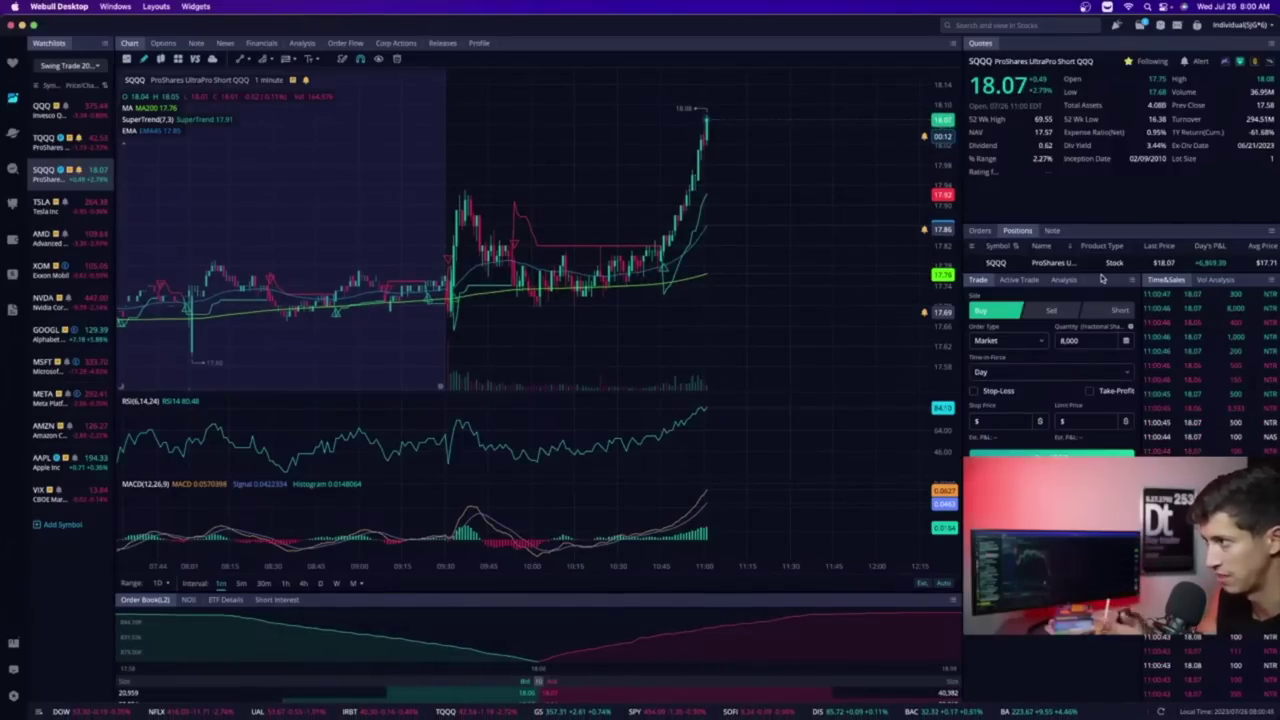
# Step: Switch the ticket to Sell and submit a 2,500-share SQQQ market sell
pyautogui.click(1050, 310)
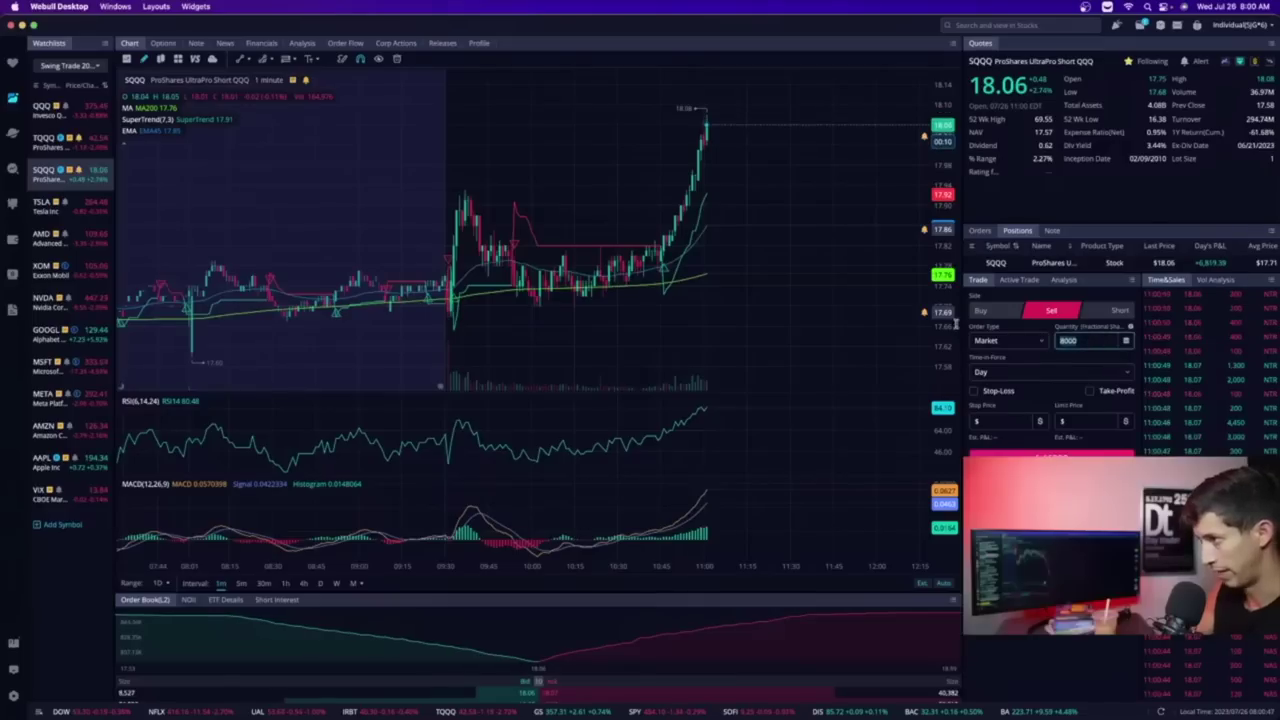
pyautogui.write('2500')
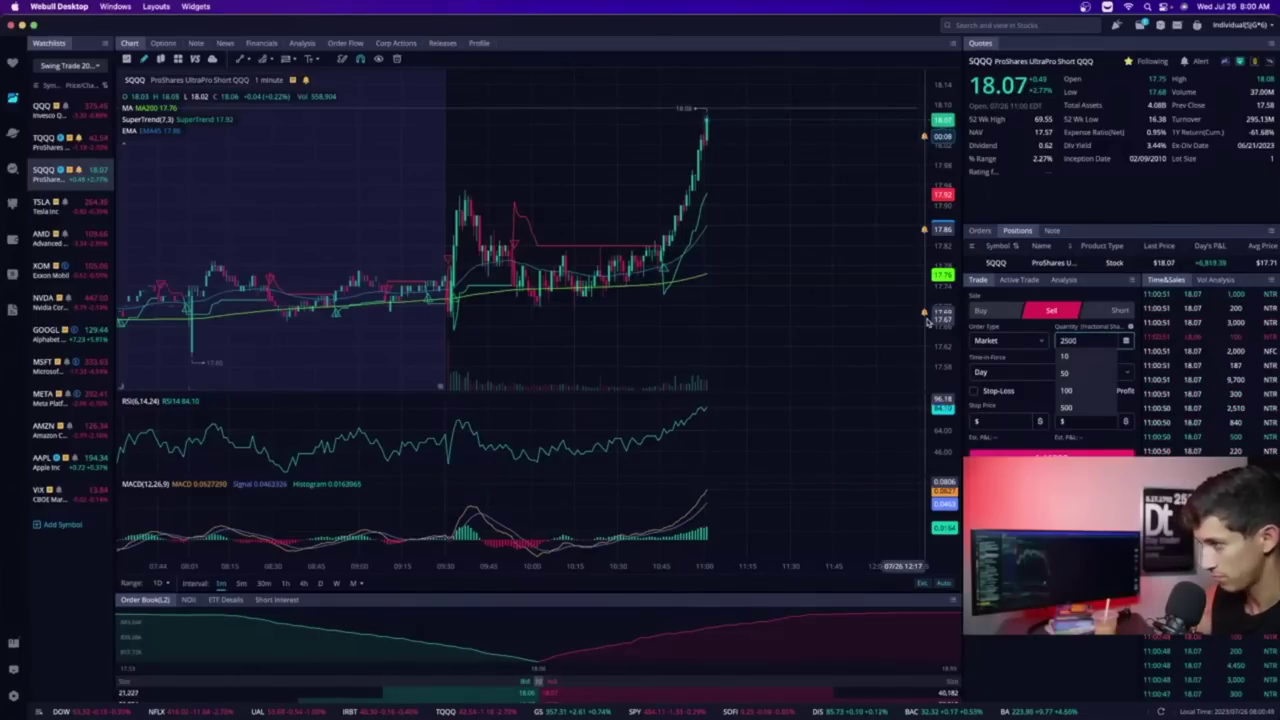
pyautogui.click(1025, 358)
pyautogui.click(1075, 452)
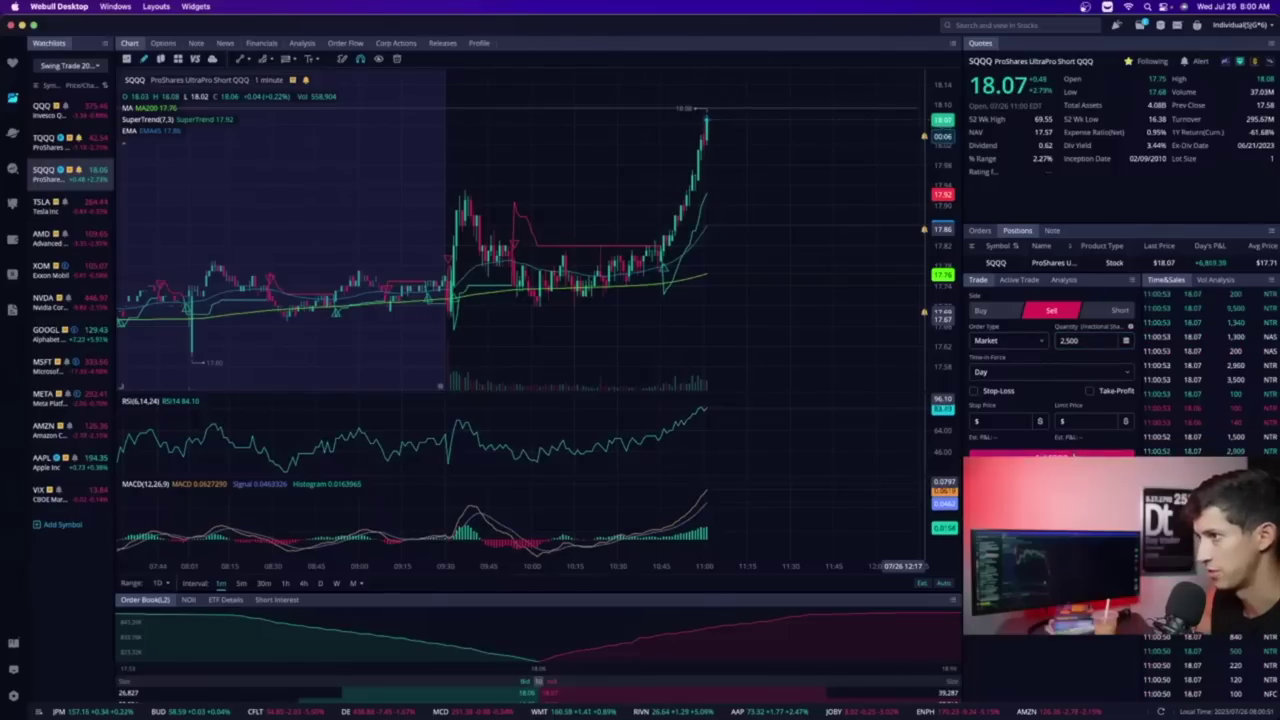
pyautogui.click(742, 436)
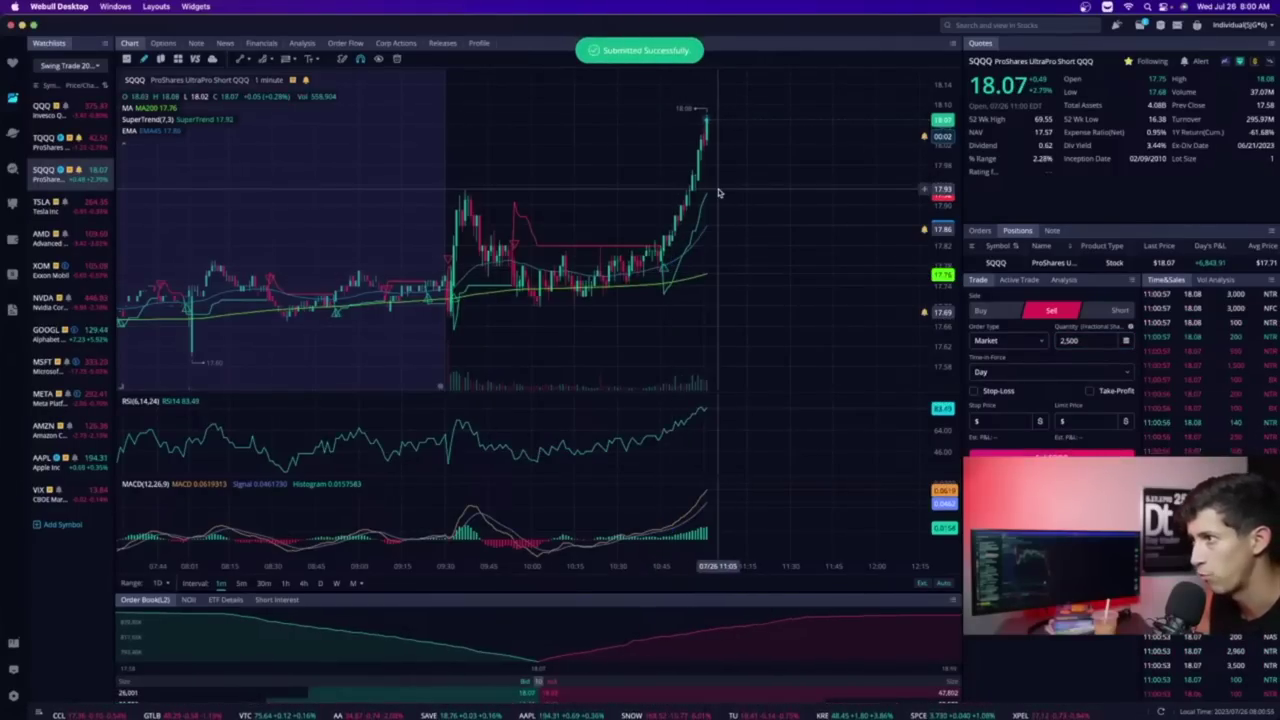
pyautogui.click(303, 584)
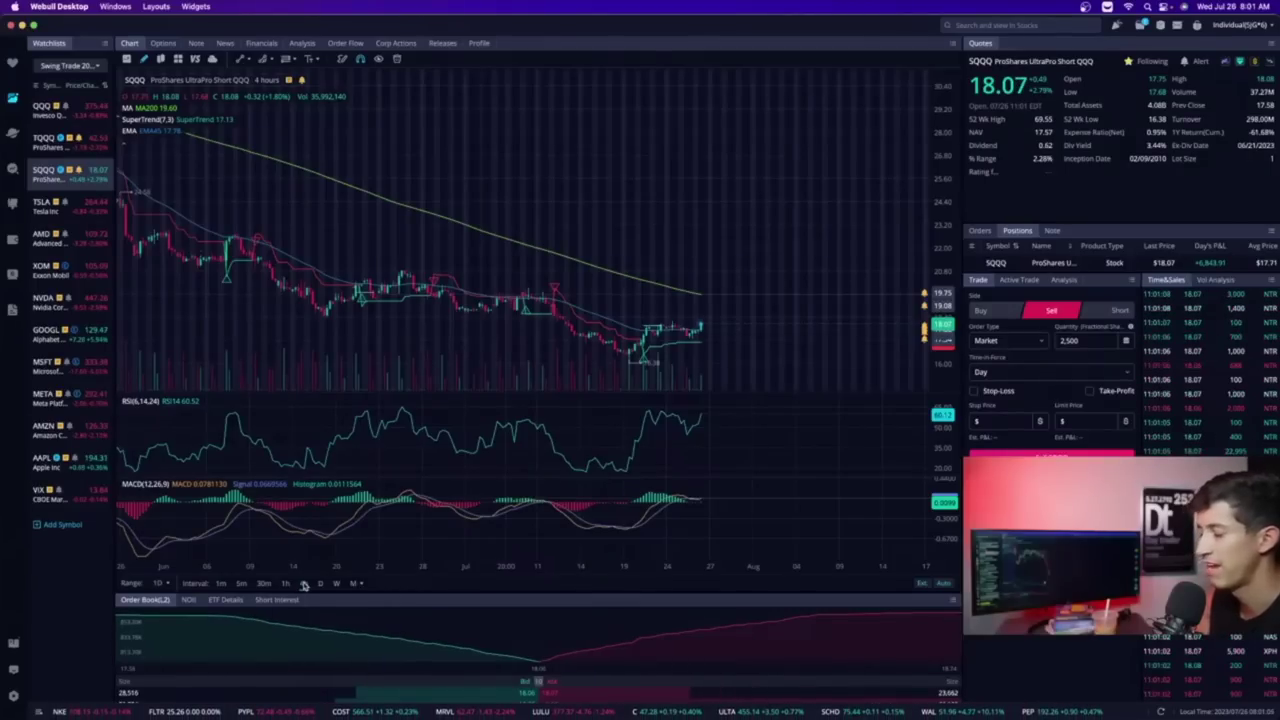
pyautogui.click(221, 584)
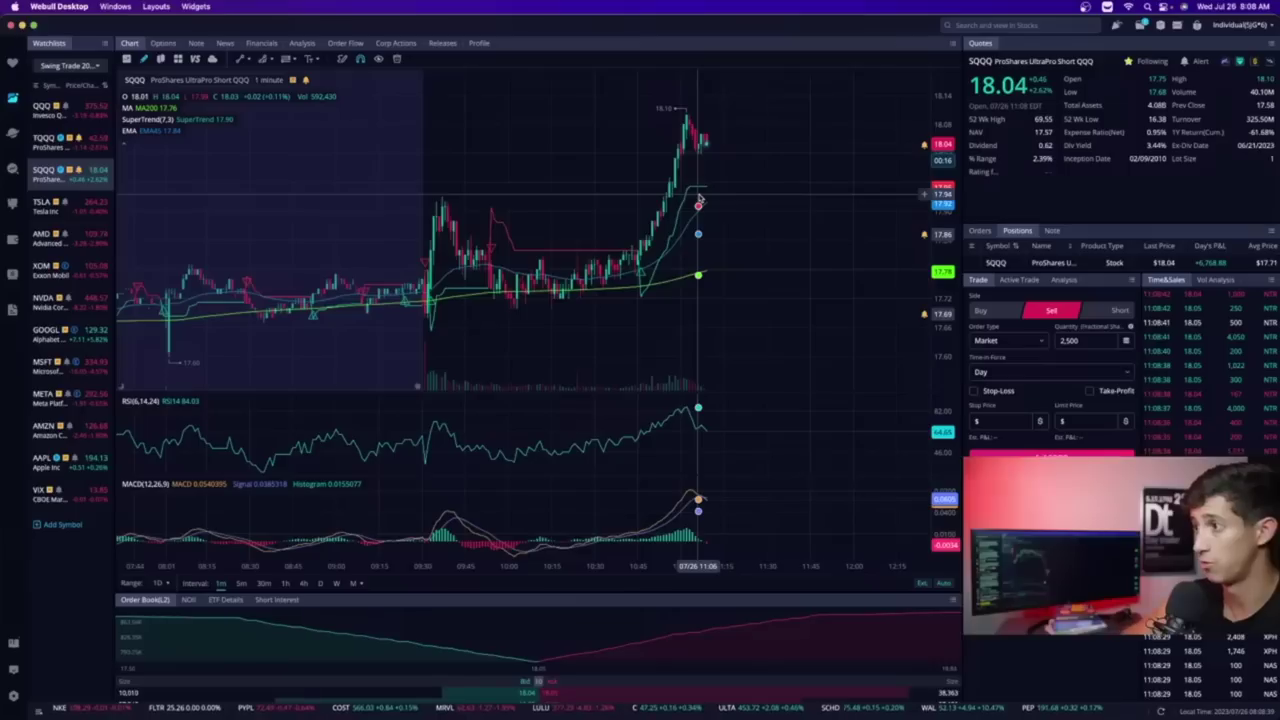
pyautogui.click(287, 584)
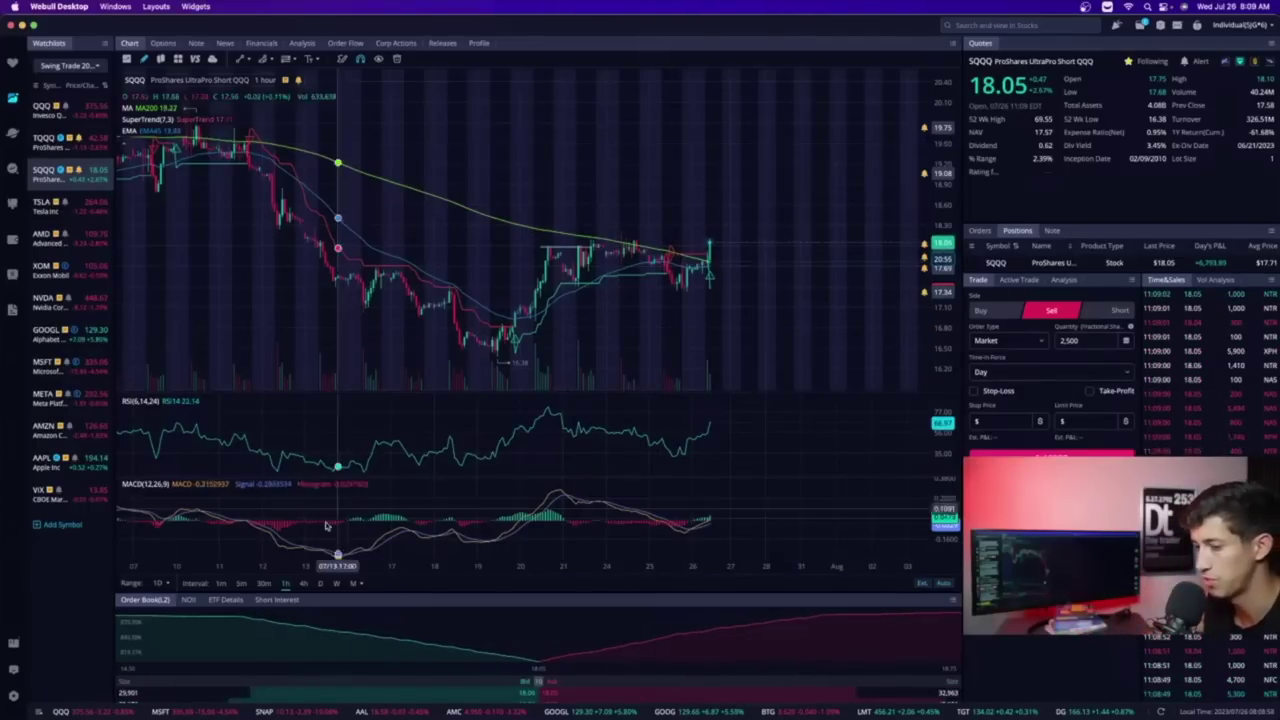
pyautogui.click(221, 583)
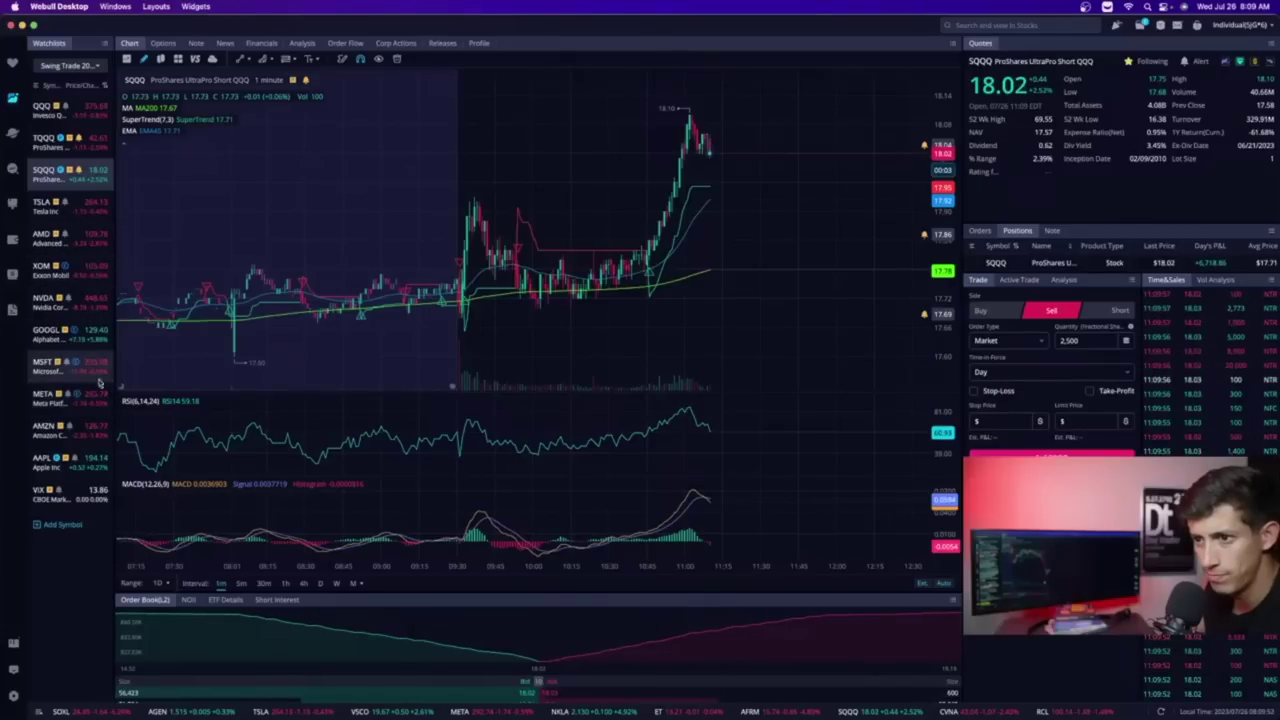
pyautogui.click(98, 368)
# Step: Show META on 30-minute candles, then spread out all open windows
pyautogui.scroll(-3, 720, 243)
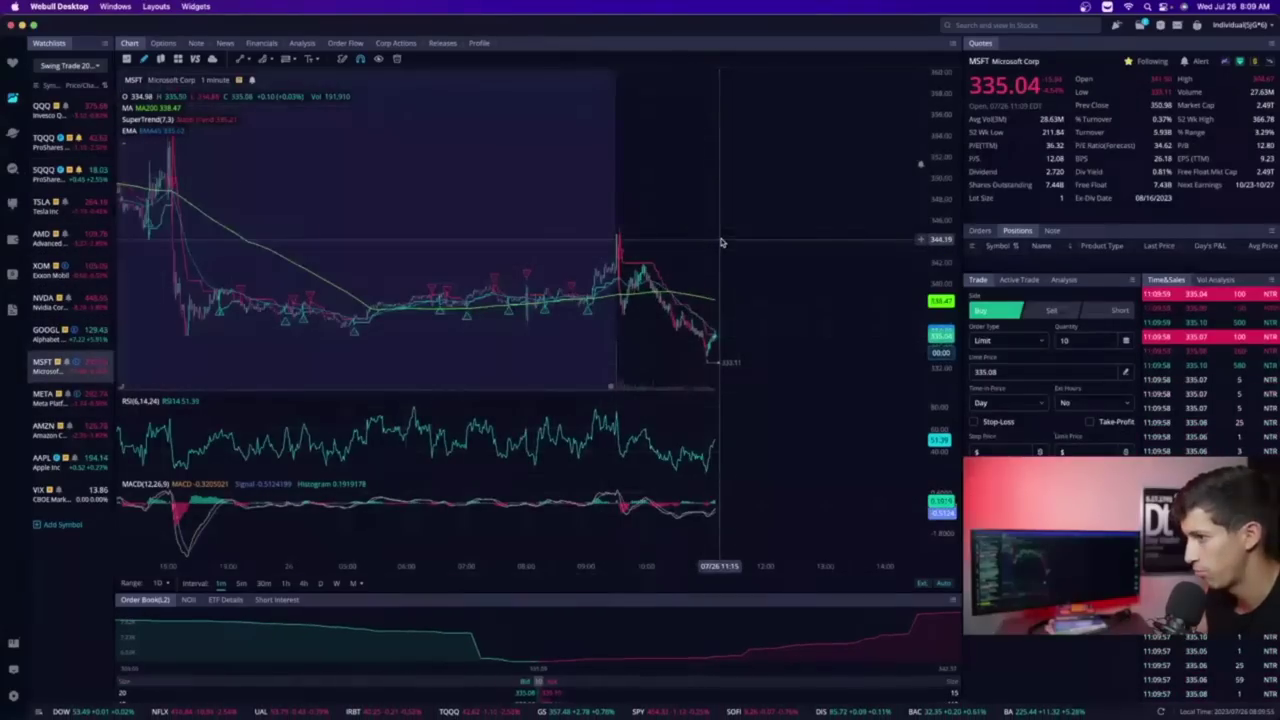
pyautogui.scroll(3, 764, 166)
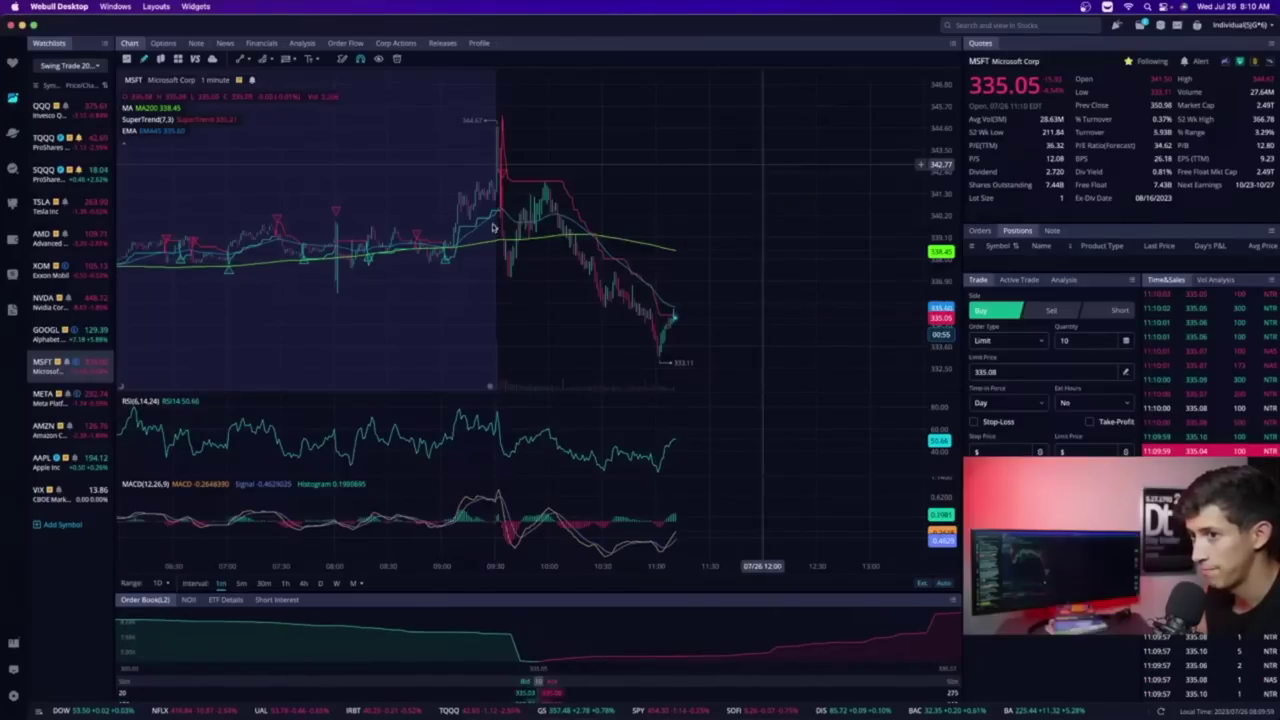
pyautogui.click(92, 398)
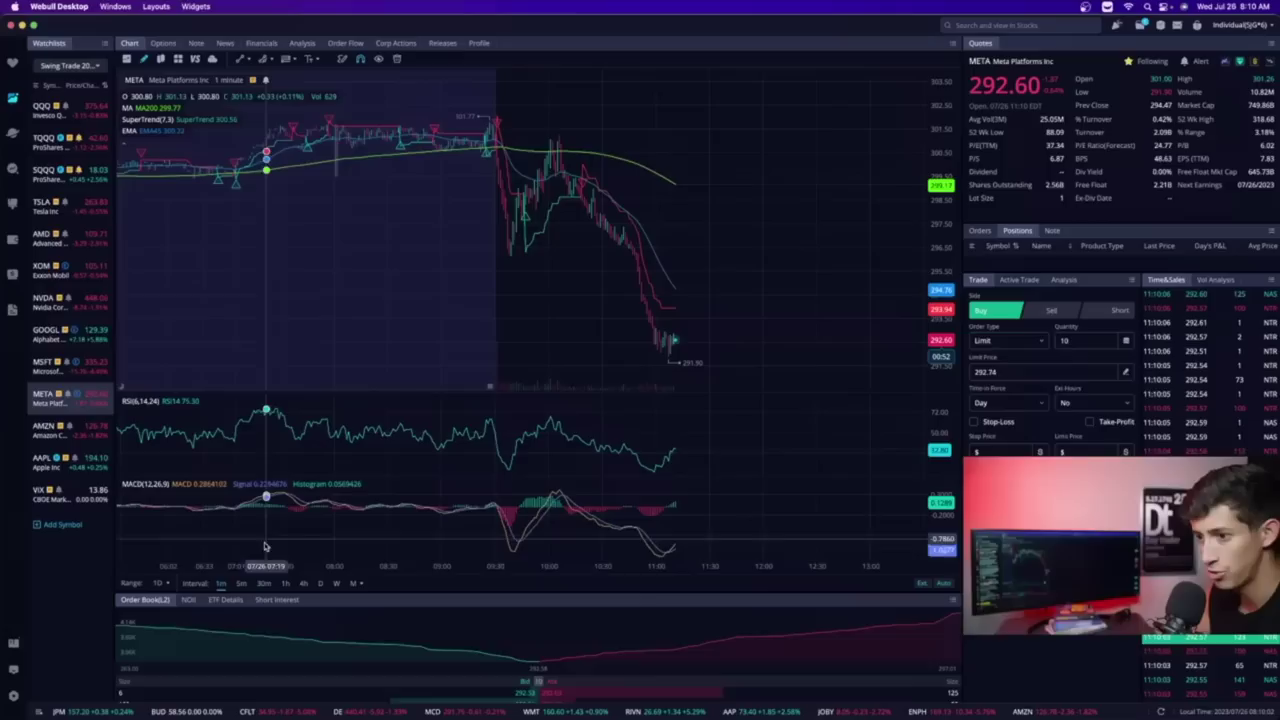
pyautogui.click(262, 583)
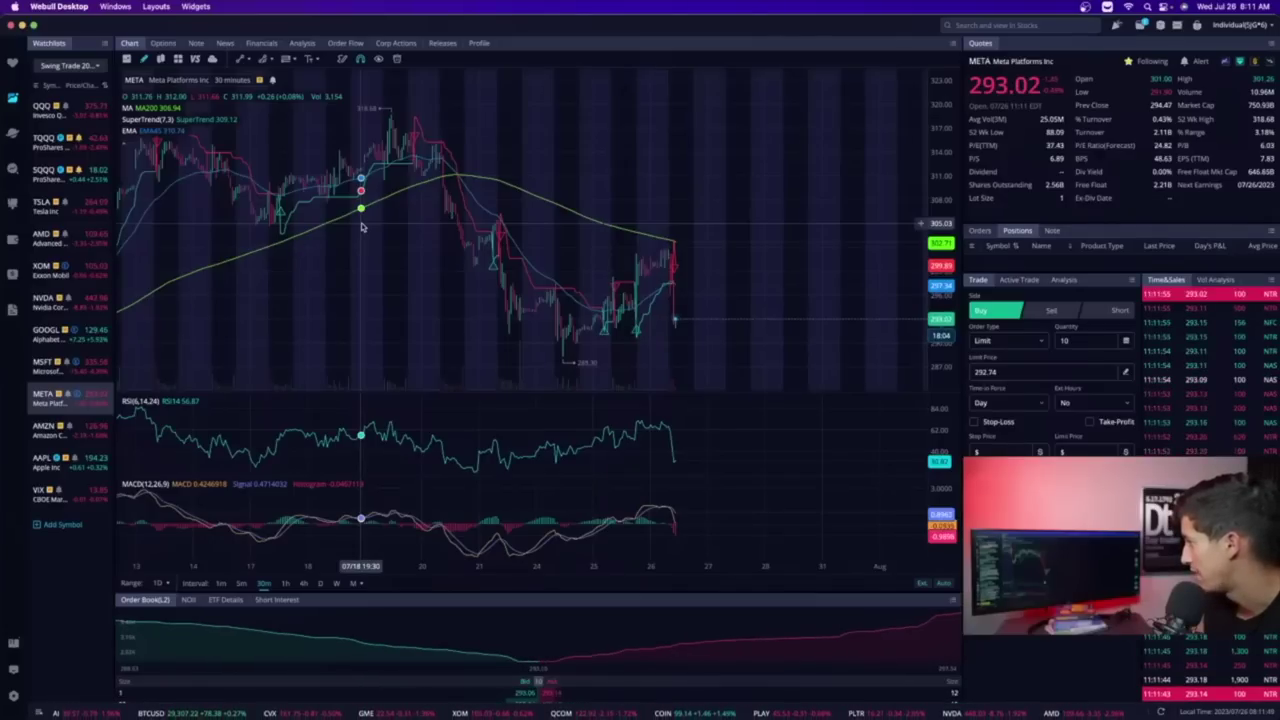
pyautogui.hotkey('ctrl', 'Up')
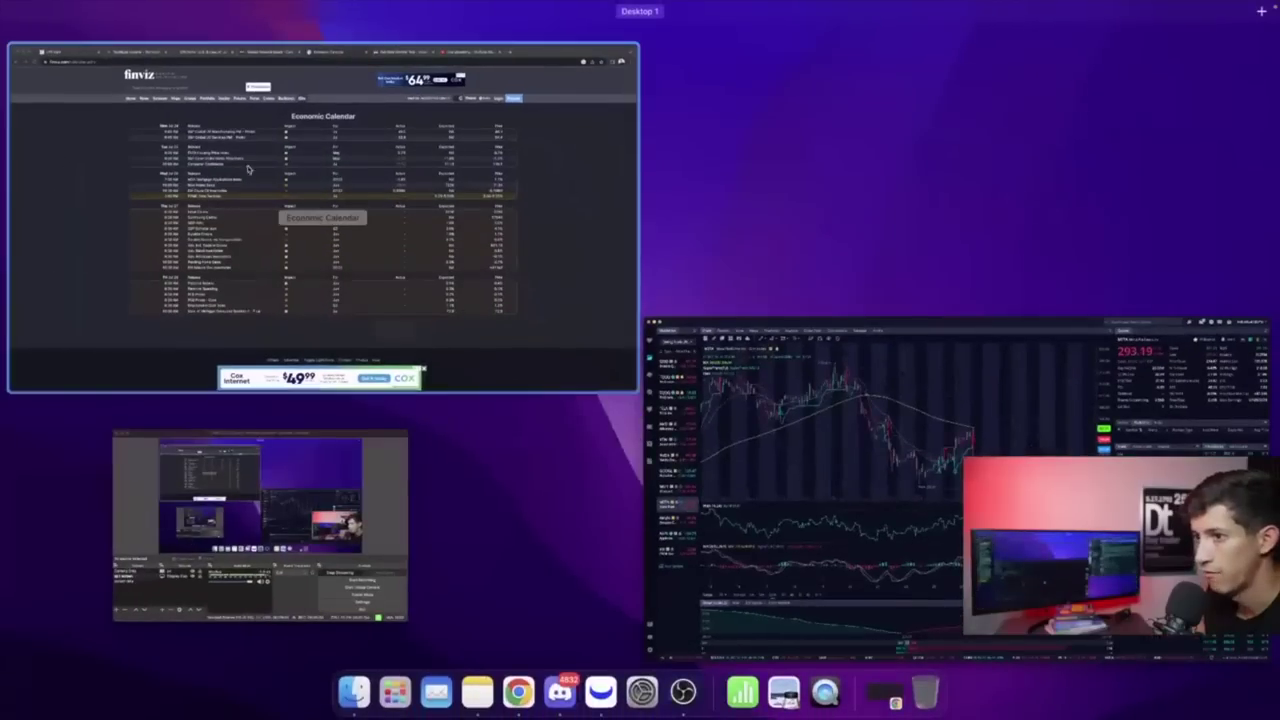
# Step: Bring Chrome forward and move through its tabs to the Federal Reserve Board calendar
pyautogui.click(363, 227)
pyautogui.click(921, 29)
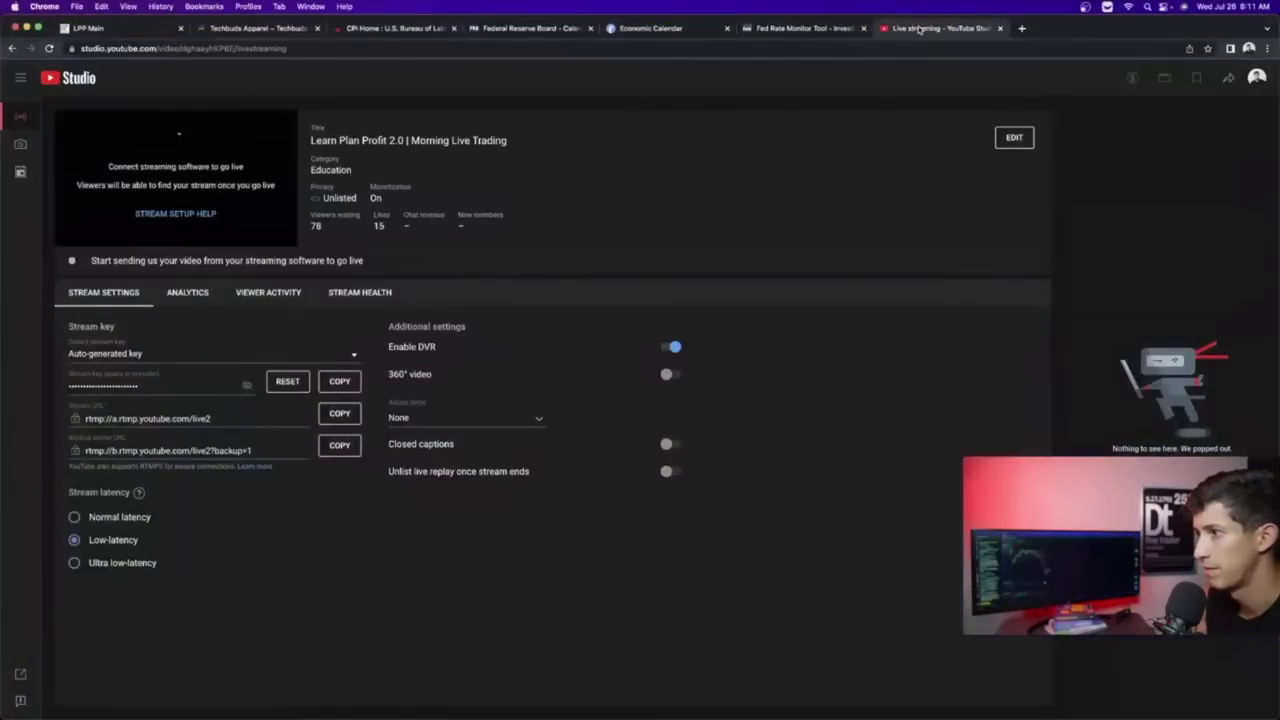
pyautogui.click(767, 30)
pyautogui.click(655, 29)
pyautogui.click(558, 31)
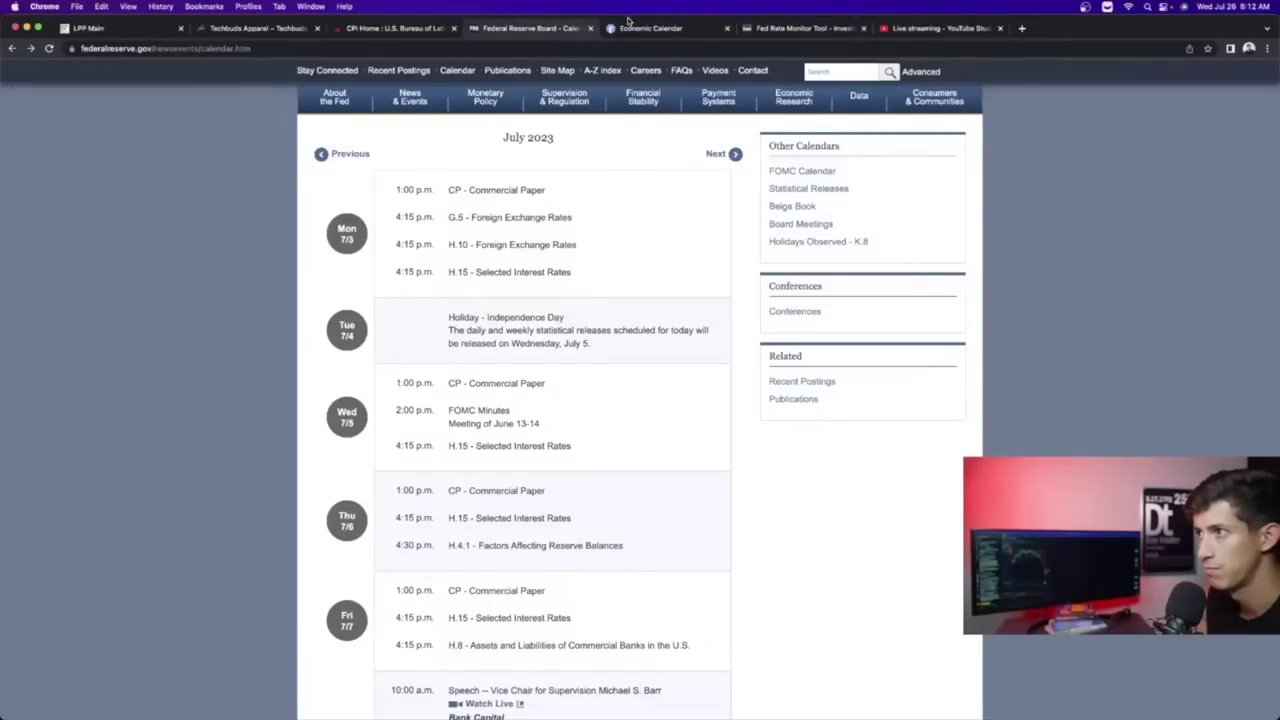
# Step: Check the Fed rate-decision odds and the finviz economic calendar, then spread out all windows
pyautogui.click(778, 24)
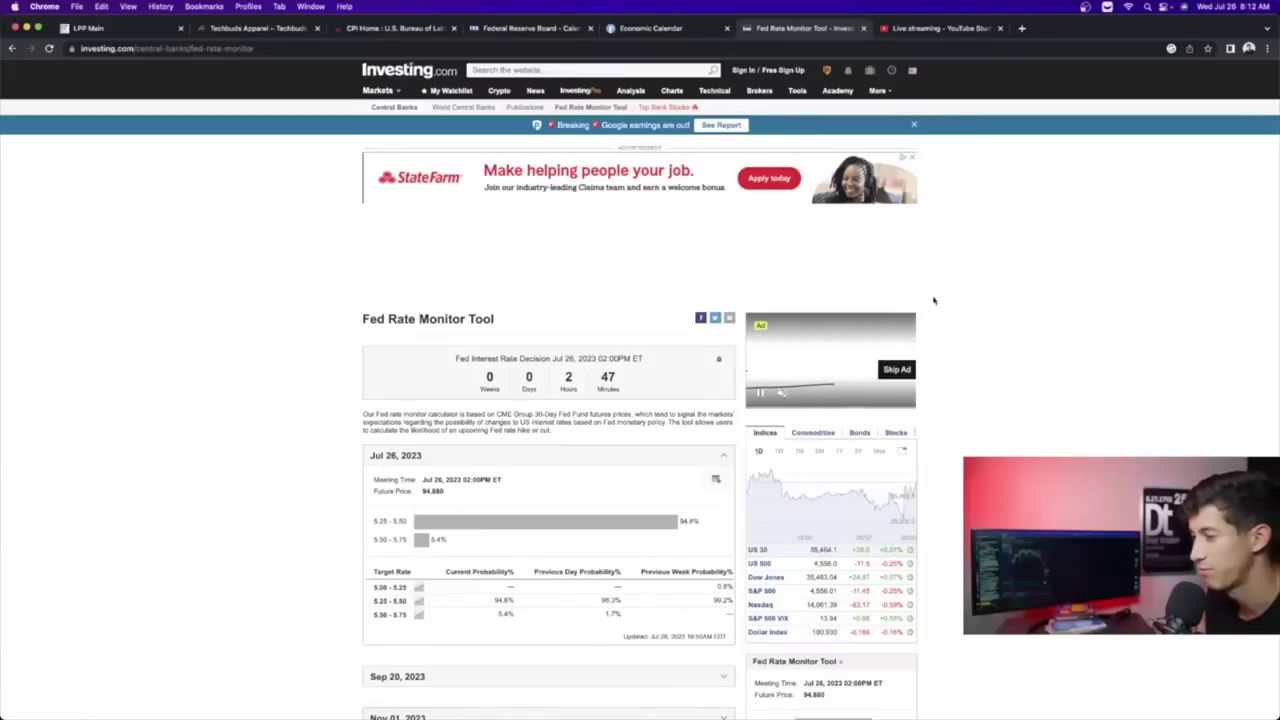
pyautogui.click(660, 28)
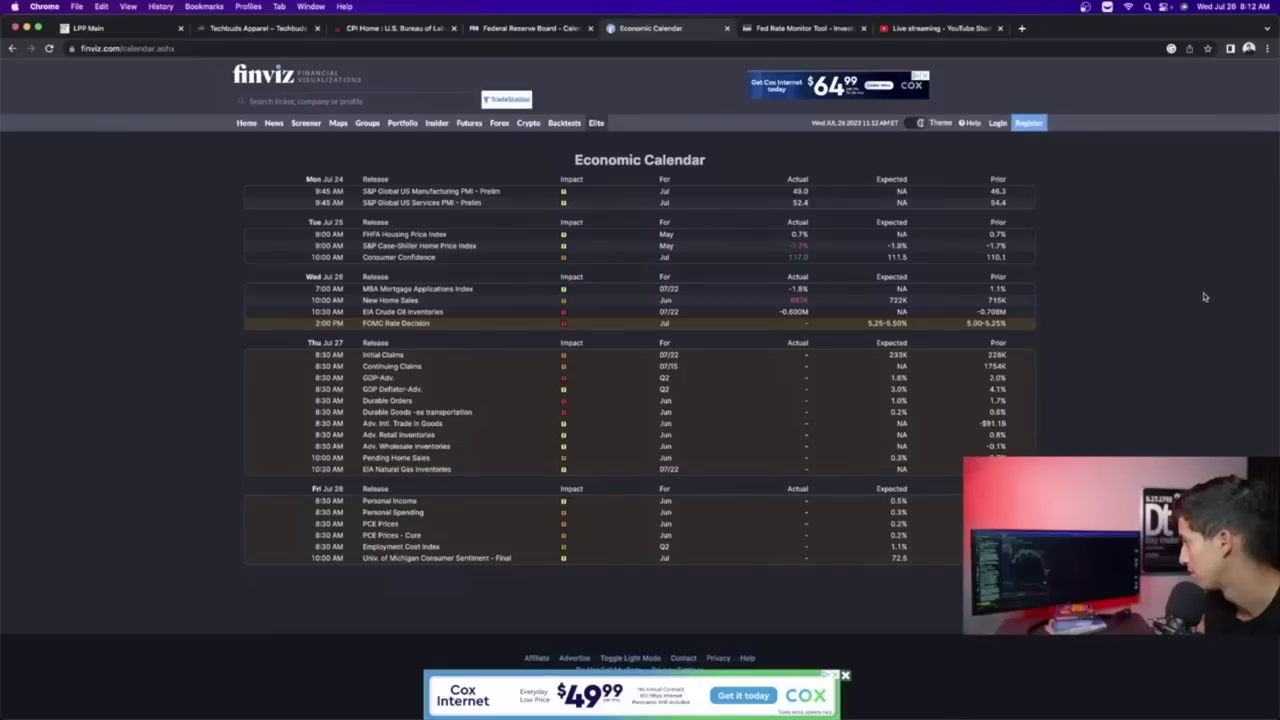
pyautogui.hotkey('ctrl', 'Up')
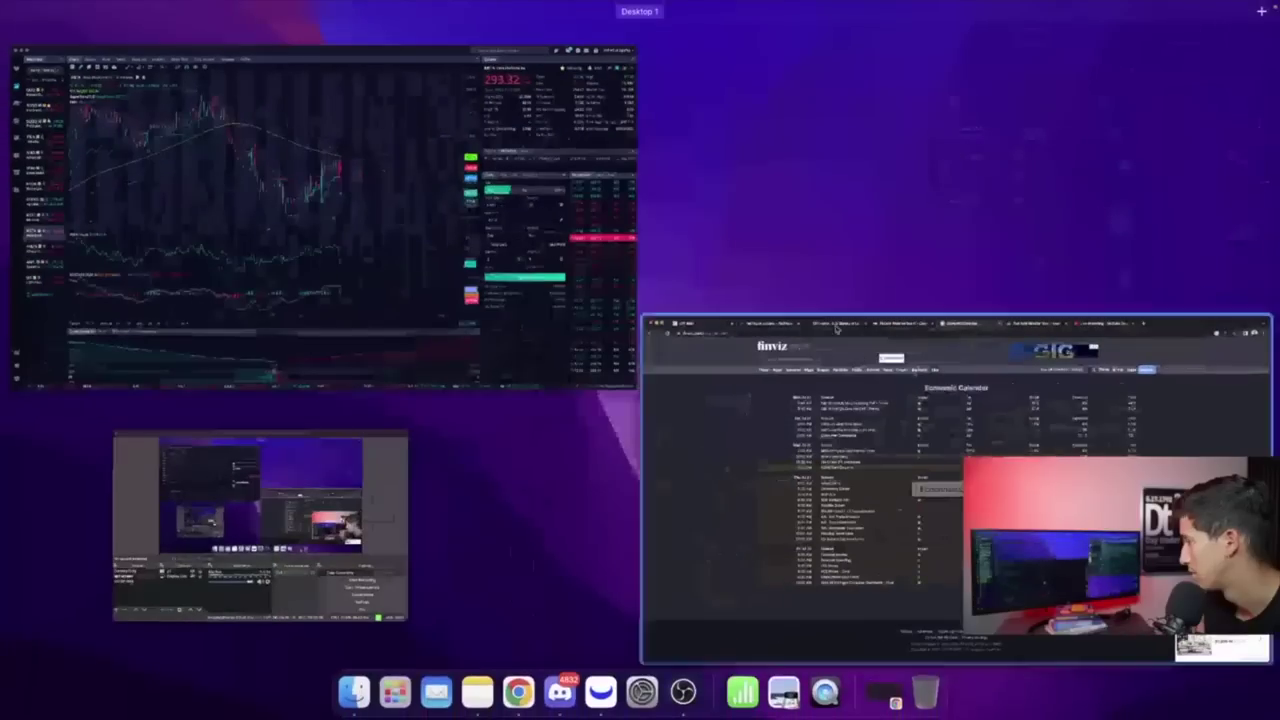
# Step: Bring Webull forward and show QQQ on 1-minute candles, quoting 375.96
pyautogui.click(448, 290)
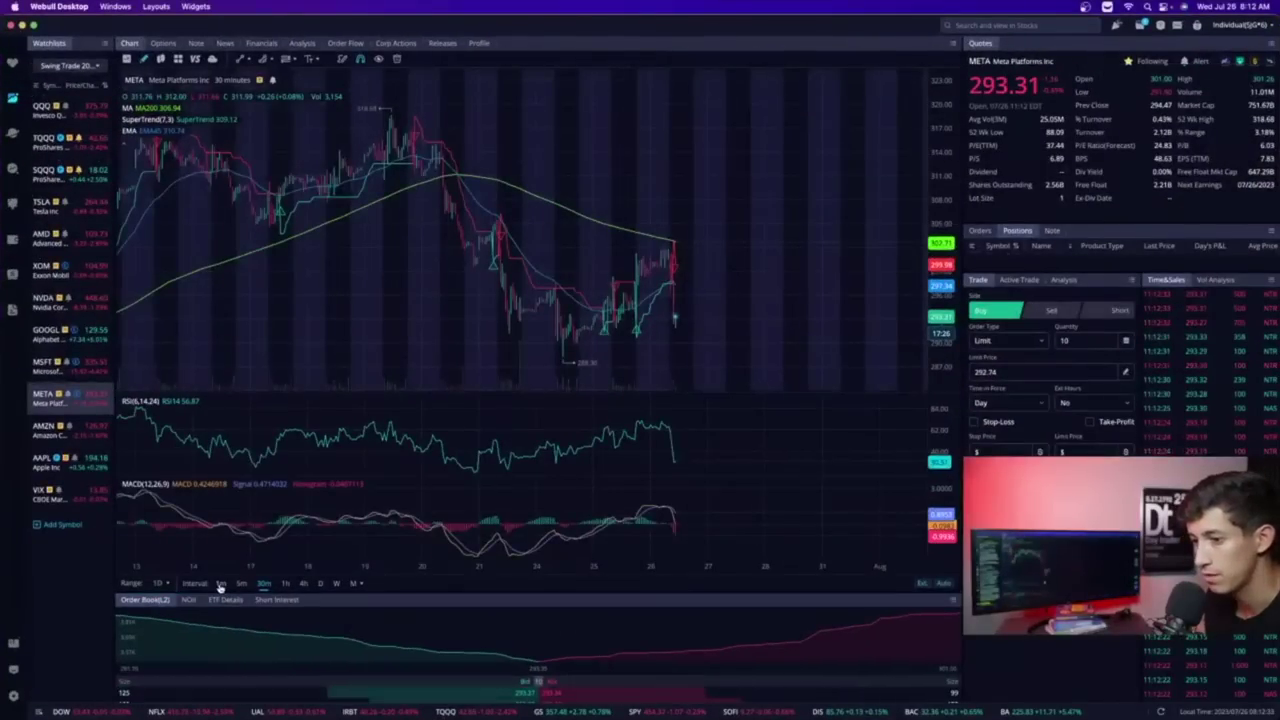
pyautogui.click(220, 584)
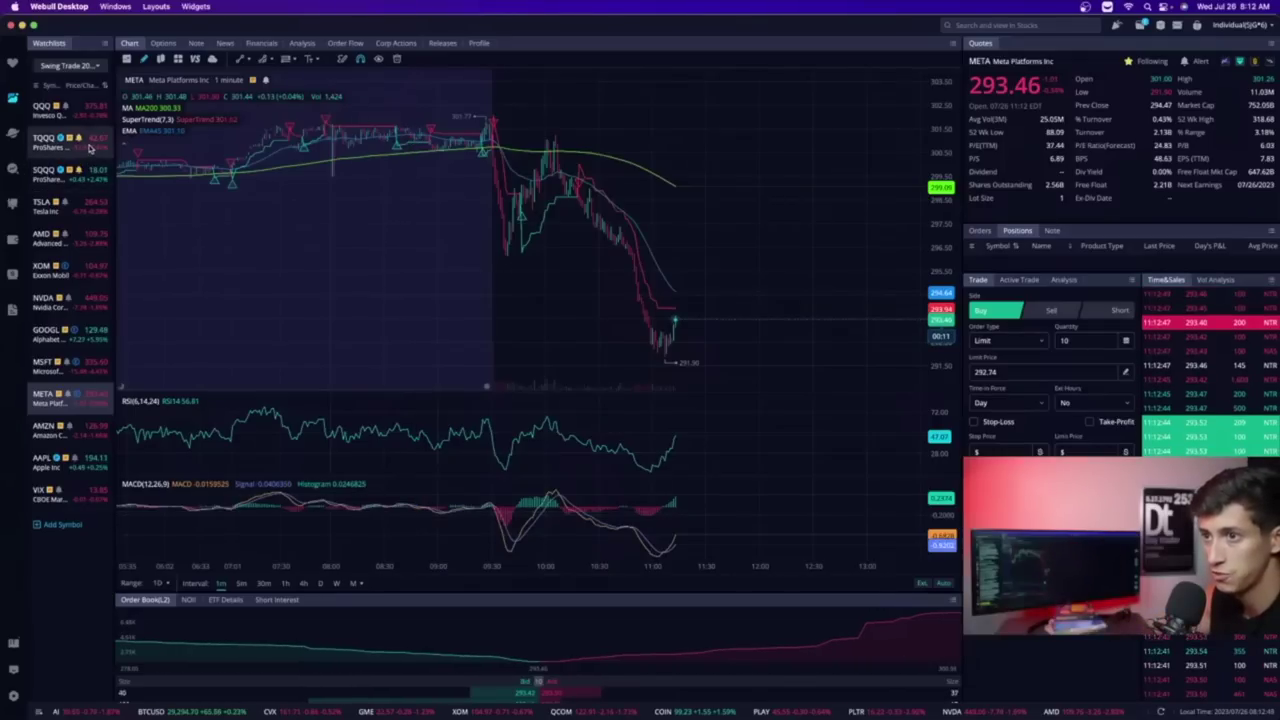
pyautogui.click(70, 110)
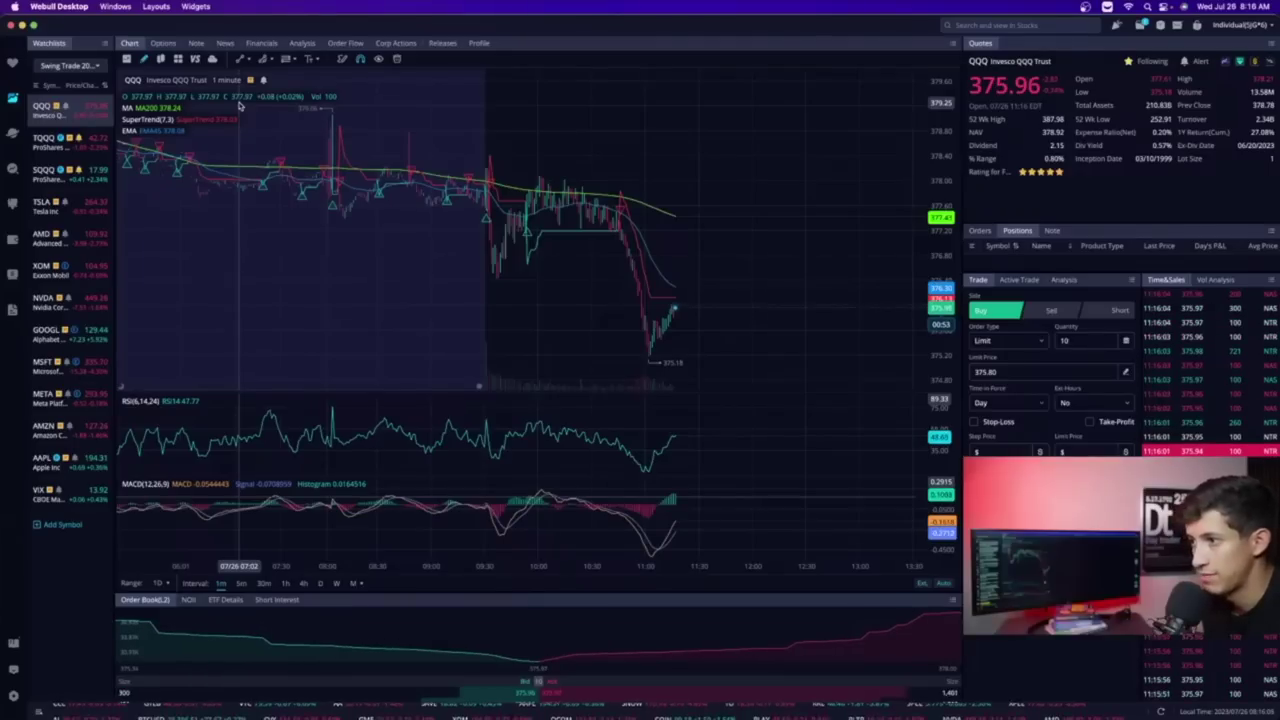
# Step: Switch to SQQQ and read its Quantity and Open P&L in the Positions table
pyautogui.click(44, 172)
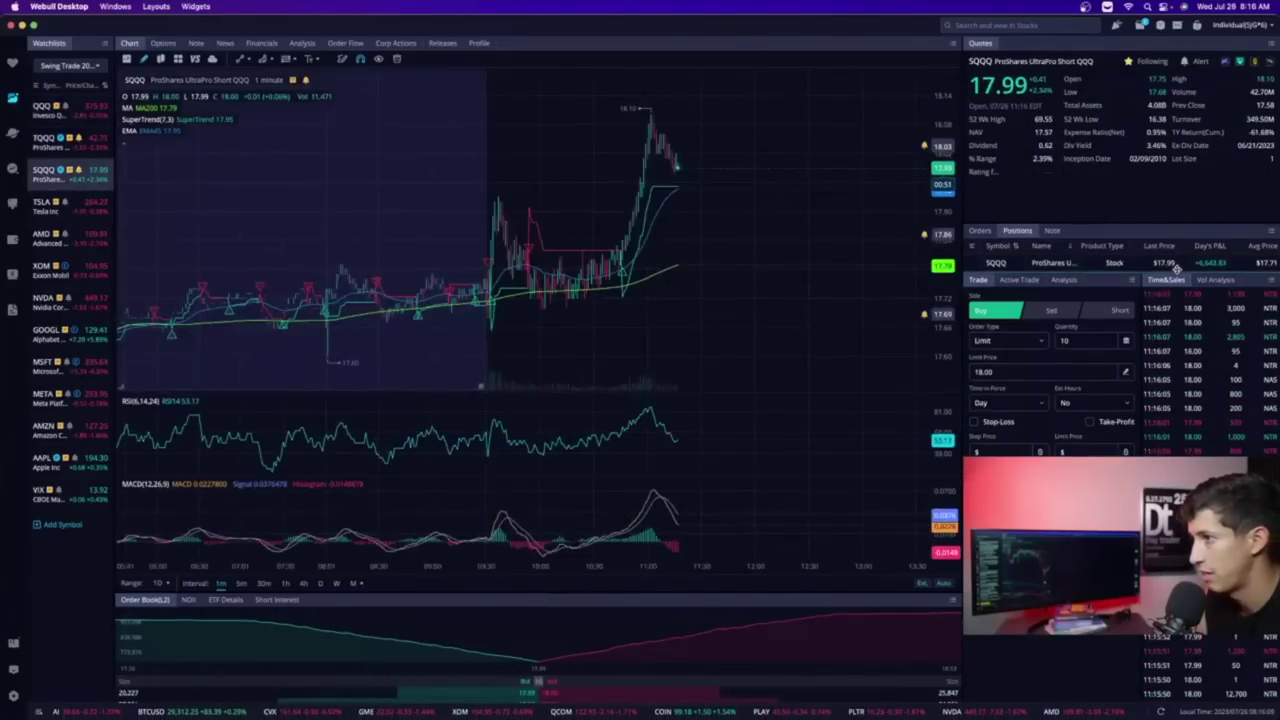
pyautogui.hscroll(5, 1176, 268)
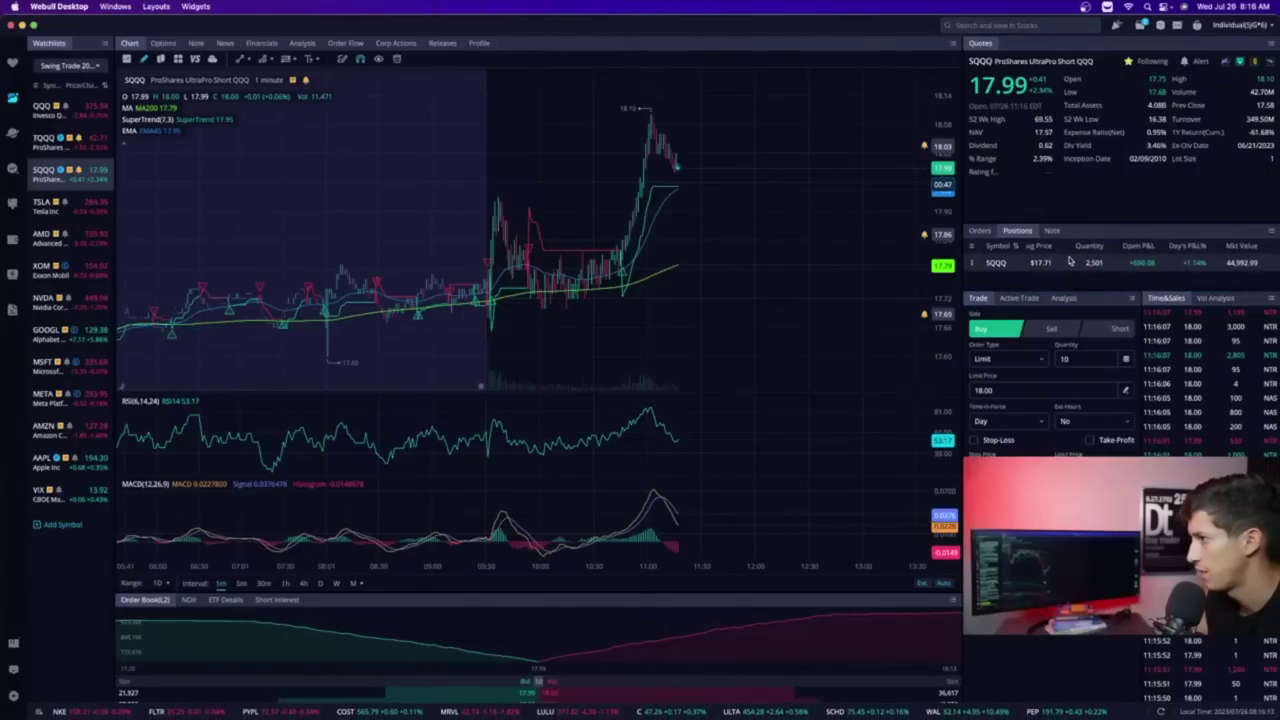
pyautogui.hscroll(-3, 1069, 260)
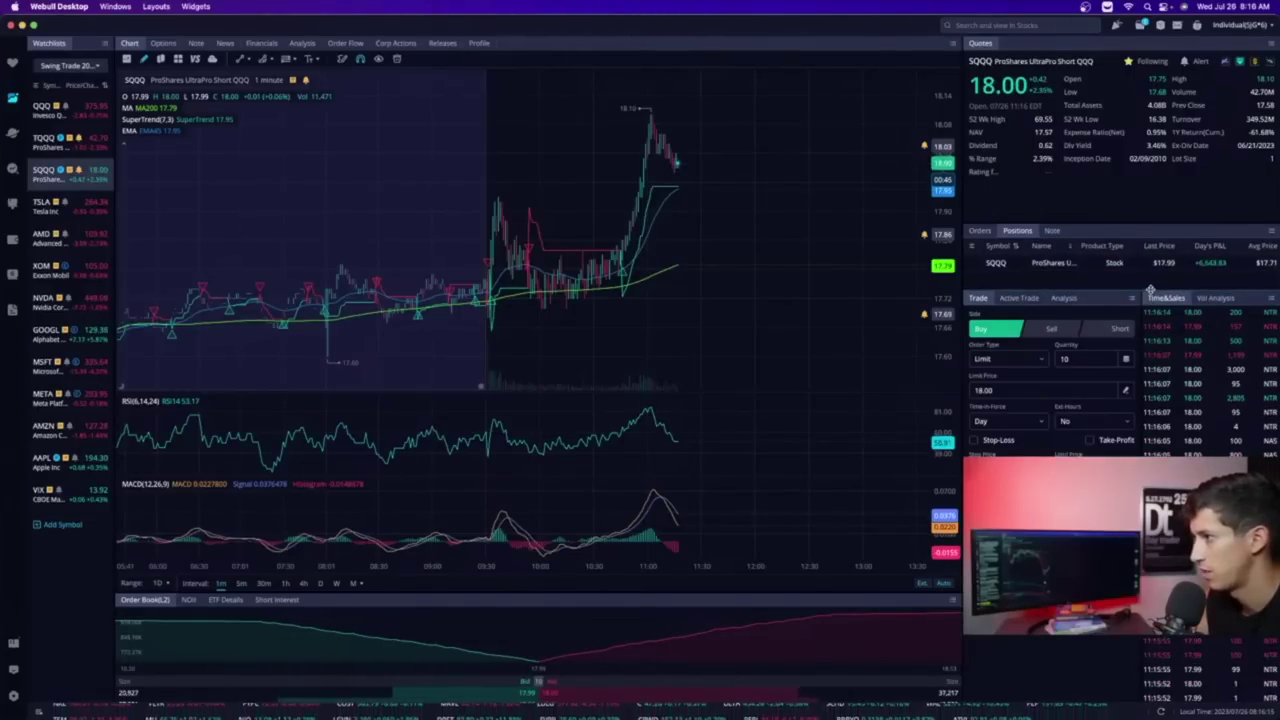
# Step: Make the Trade panel taller, shrinking the positions table, and recheck the position's columns
pyautogui.moveTo(1150, 290); pyautogui.dragTo(1150, 277)
pyautogui.hscroll(2, 1175, 261)
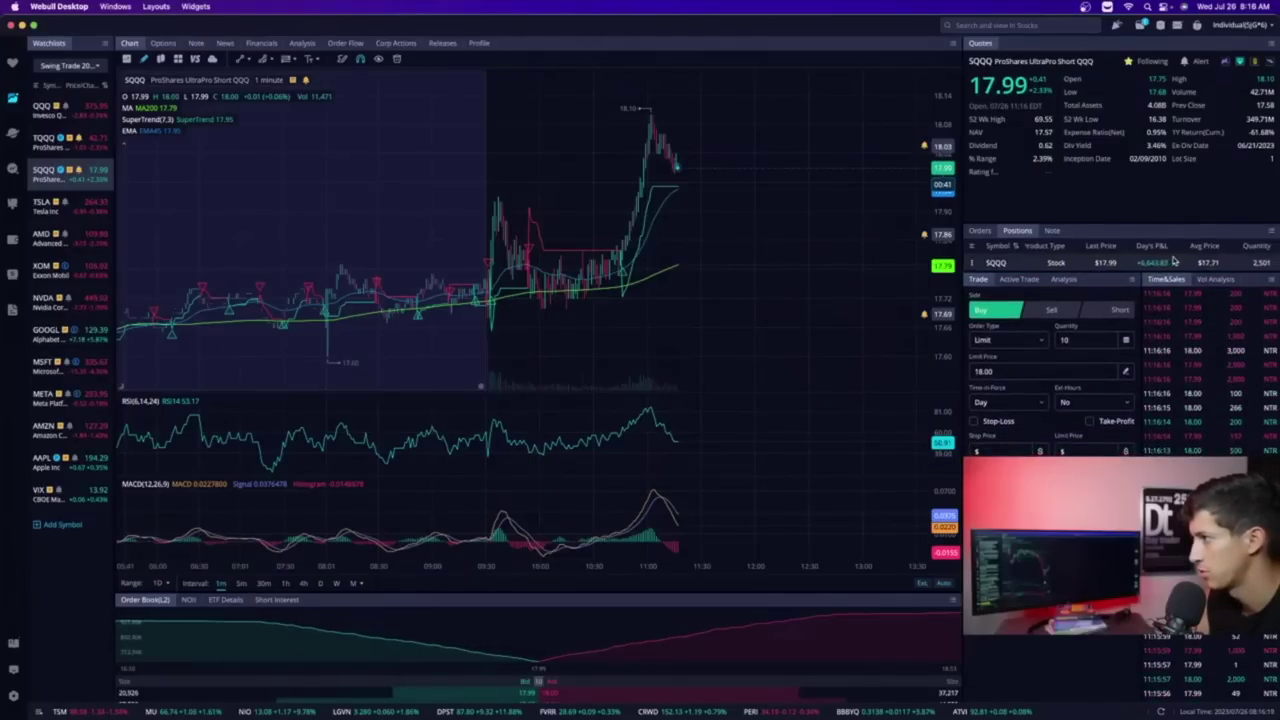
pyautogui.hscroll(3, 1230, 260)
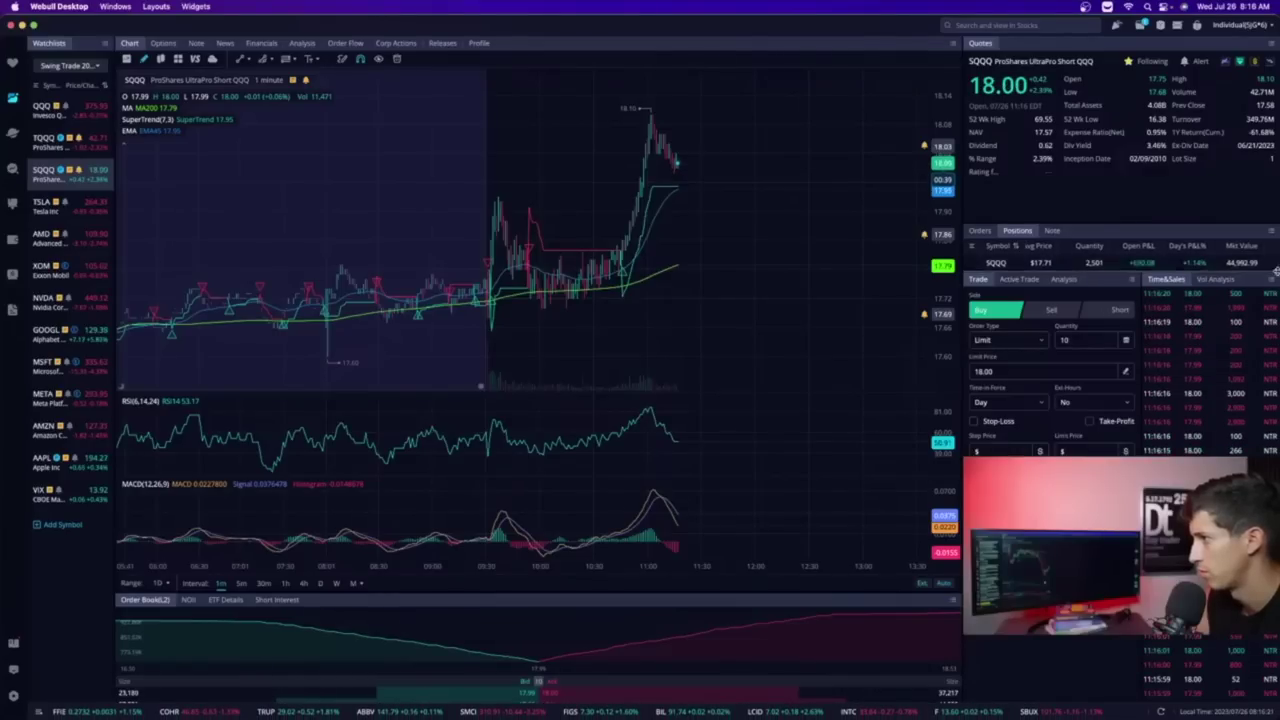
pyautogui.hscroll(-4, 1160, 262)
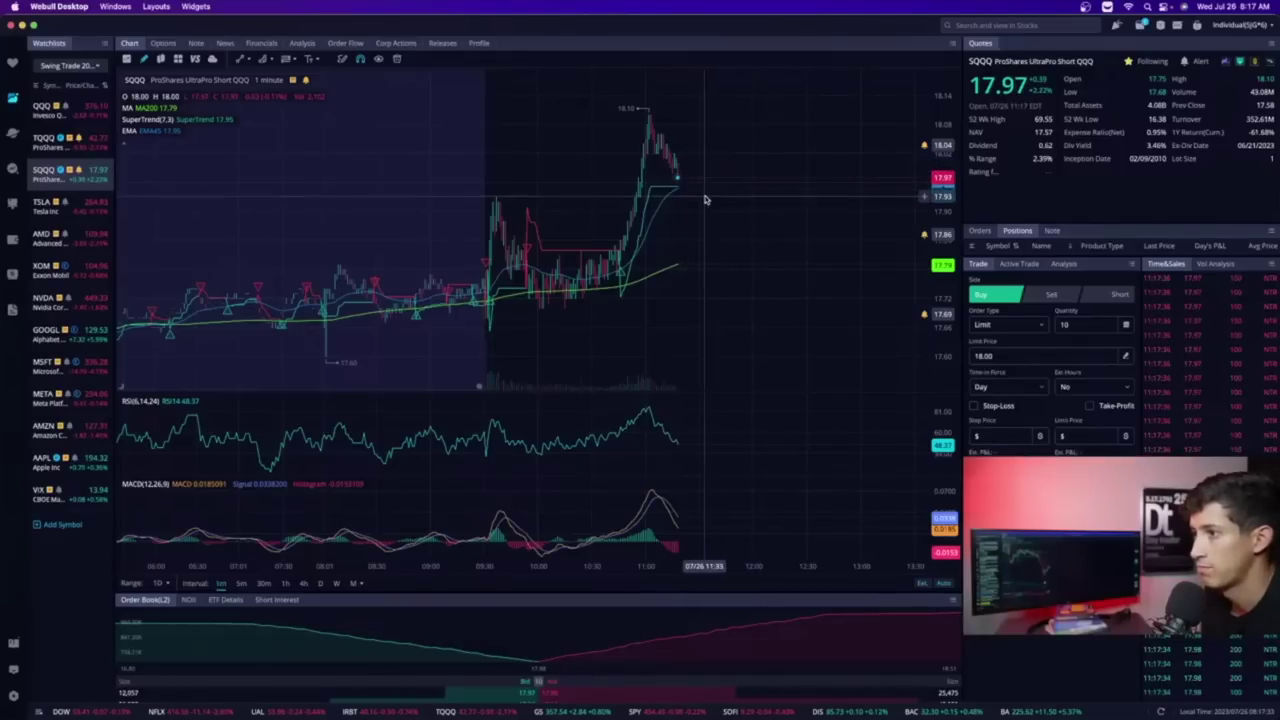
pyautogui.hotkey('ctrl', 'Up')
# Step: Check the YouTube Studio stream stats, then view the Fed Rate Monitor's 94.6% odds for 5.25-5.50
pyautogui.click(603, 218)
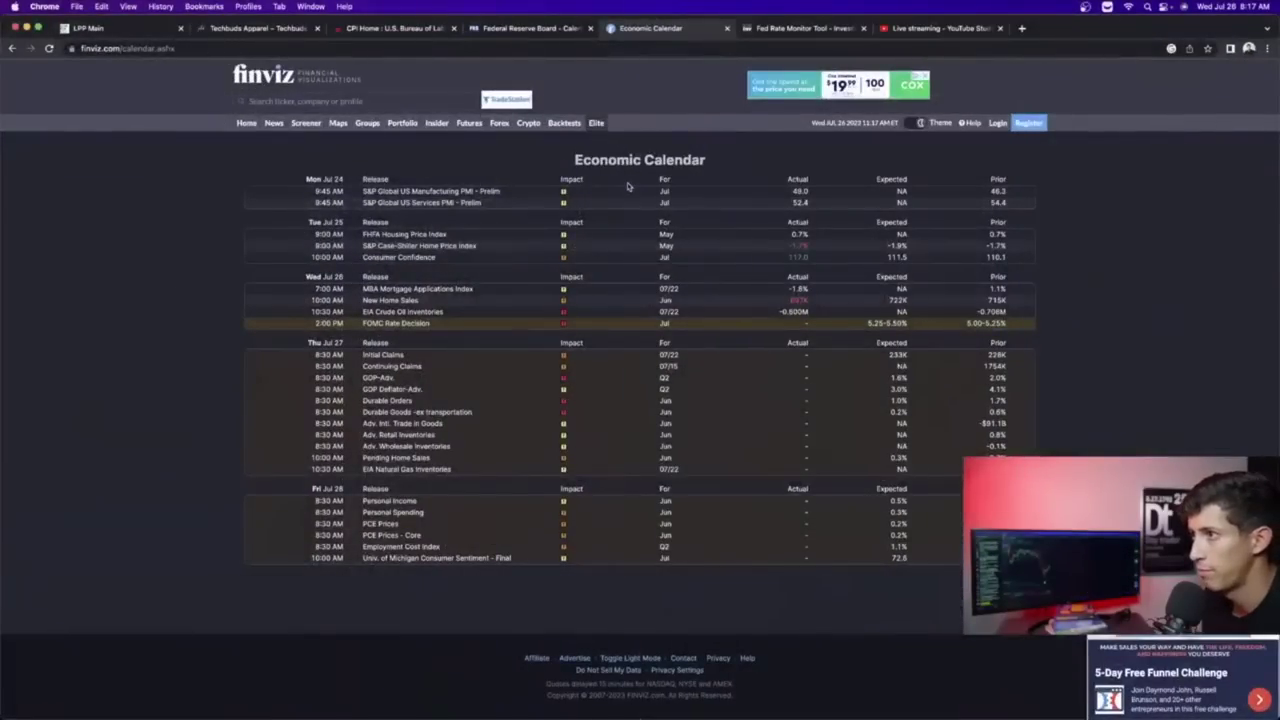
pyautogui.click(922, 28)
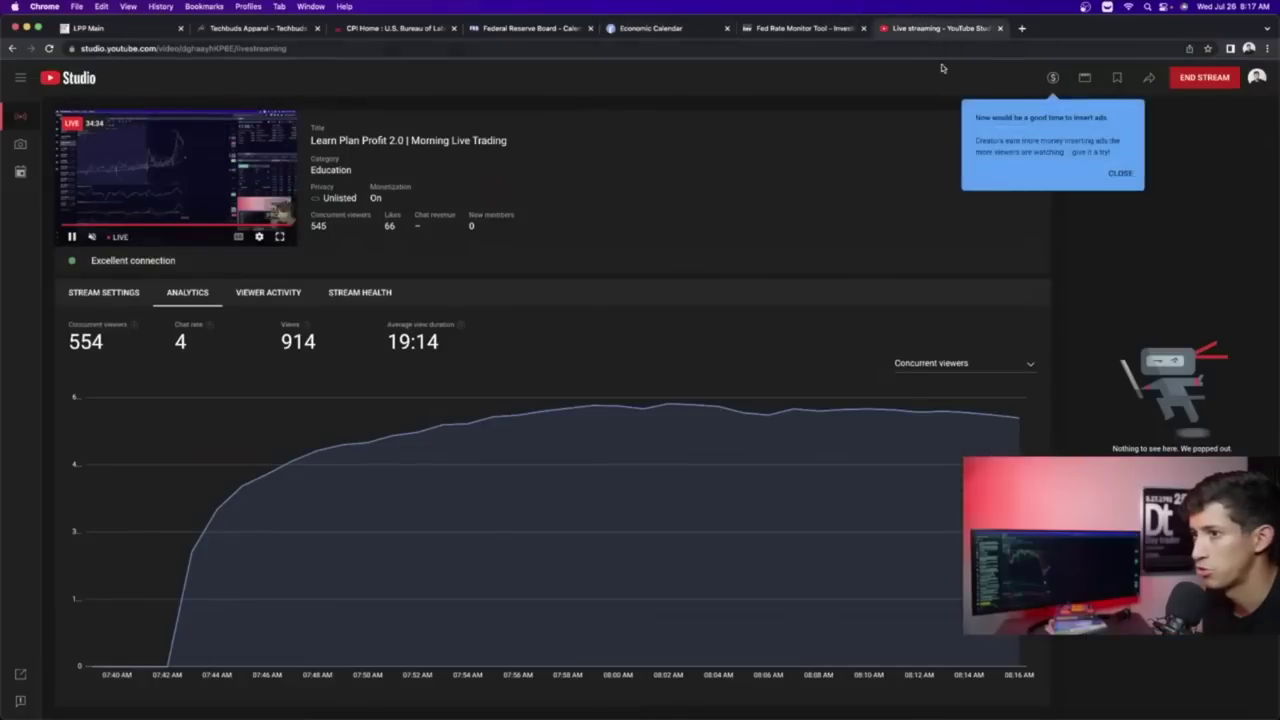
pyautogui.click(1122, 174)
pyautogui.click(645, 28)
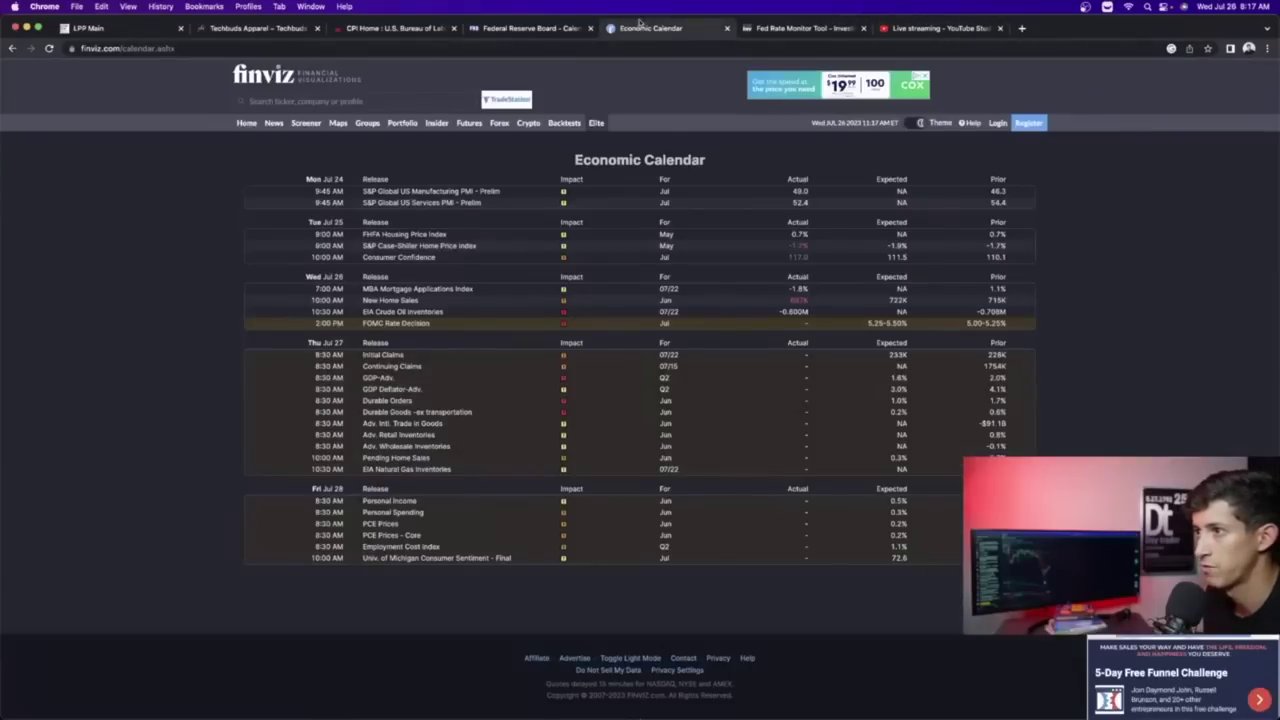
pyautogui.click(796, 28)
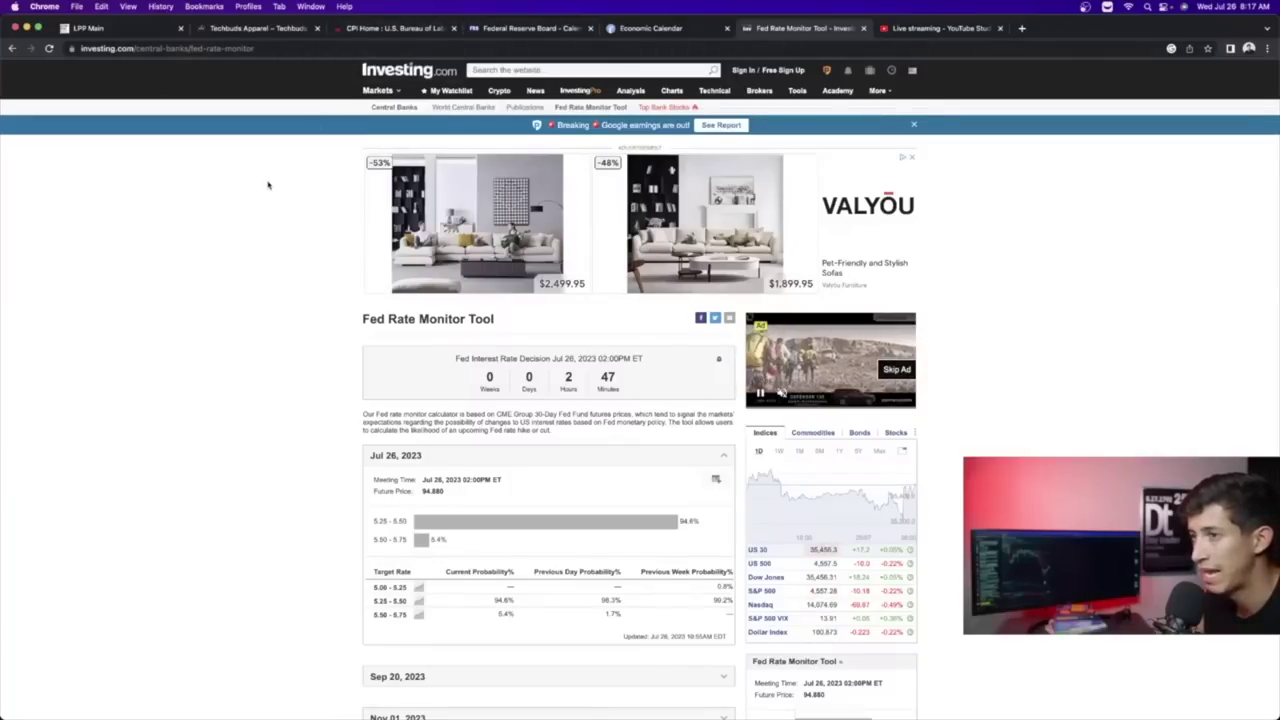
# Step: Browse the Techbuds Apparel homepage's Featured Products and Categories, then return to the top
pyautogui.click(257, 30)
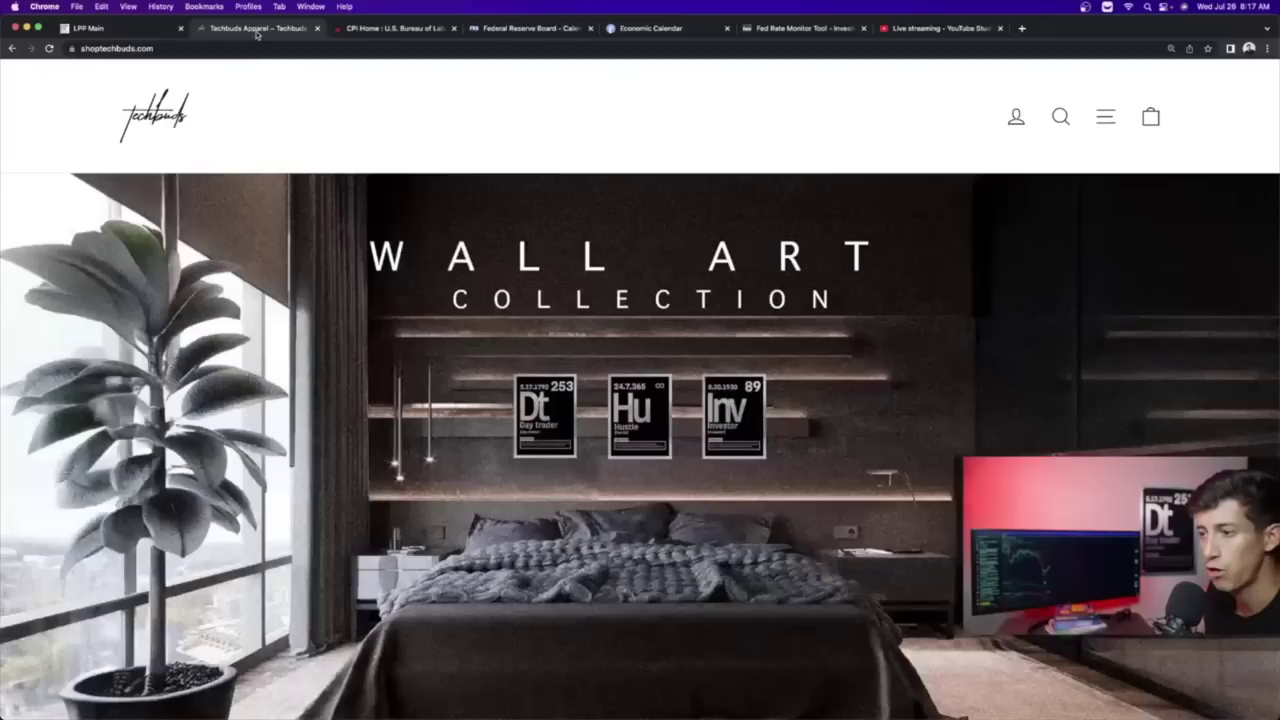
pyautogui.scroll(-10, 597, 313)
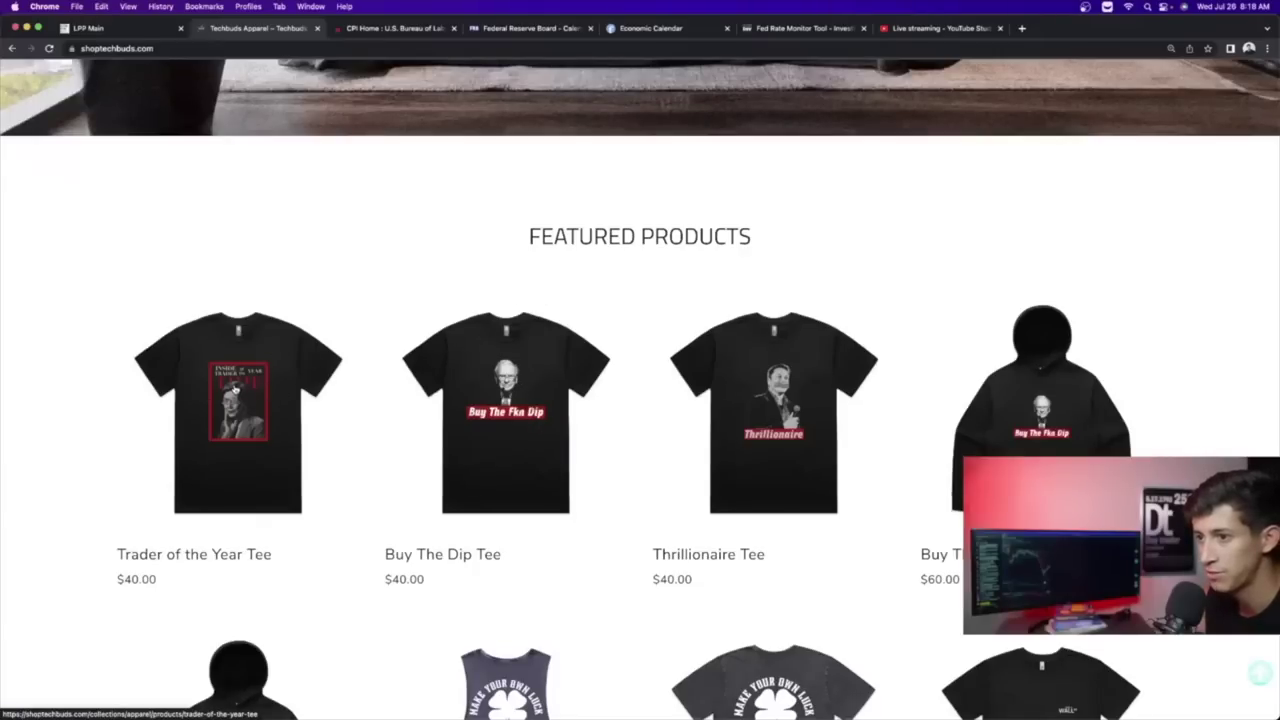
pyautogui.scroll(-4, 256, 379)
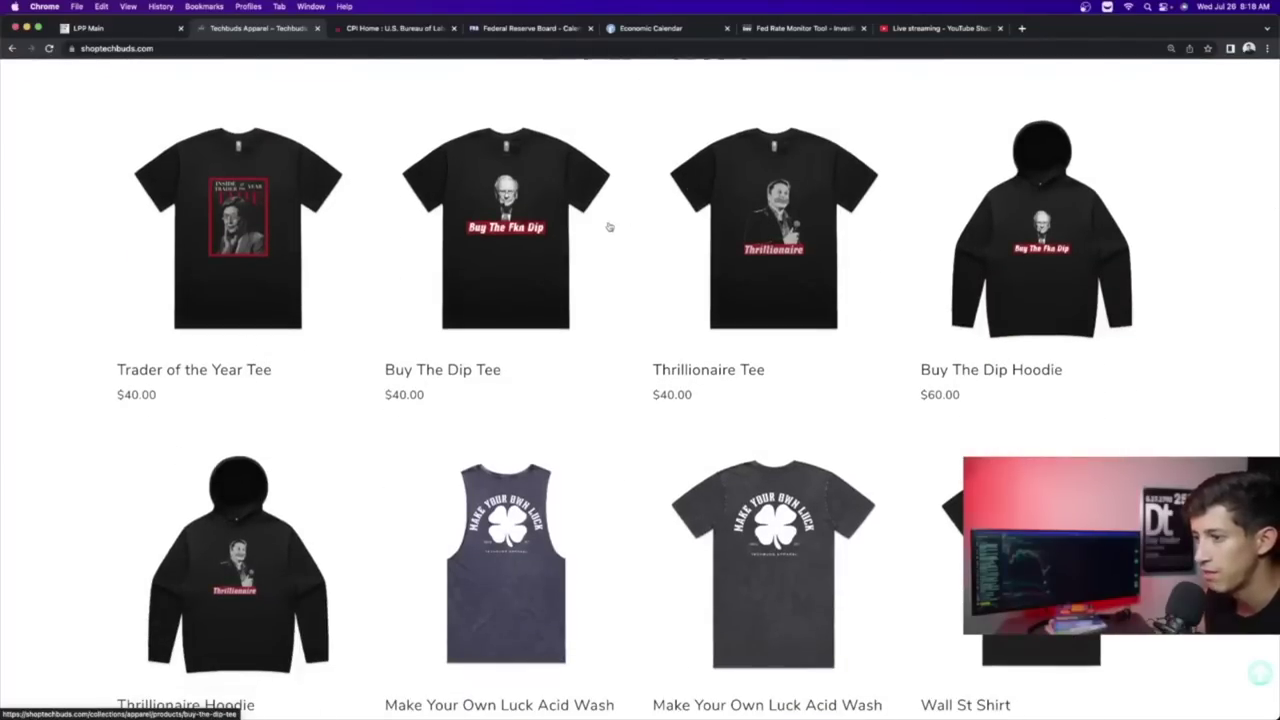
pyautogui.scroll(4, 441, 231)
pyautogui.scroll(-6, 438, 424)
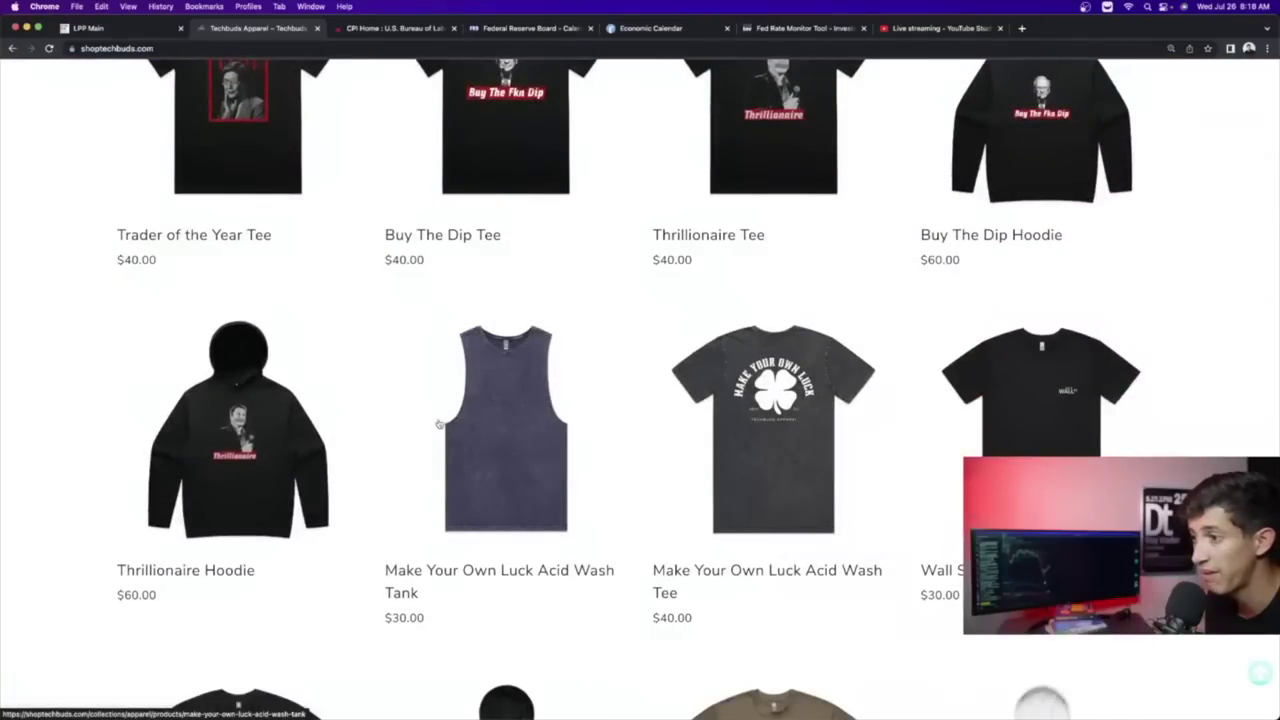
pyautogui.scroll(-3, 438, 424)
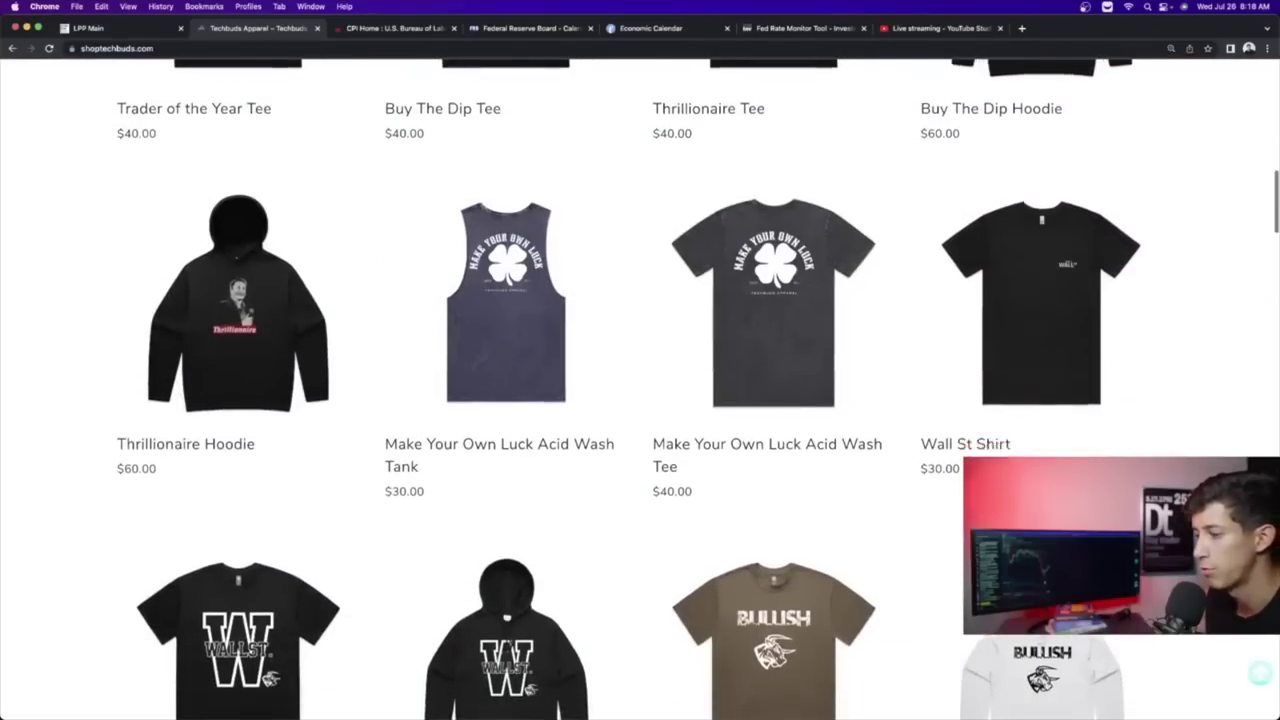
pyautogui.scroll(-6, 438, 424)
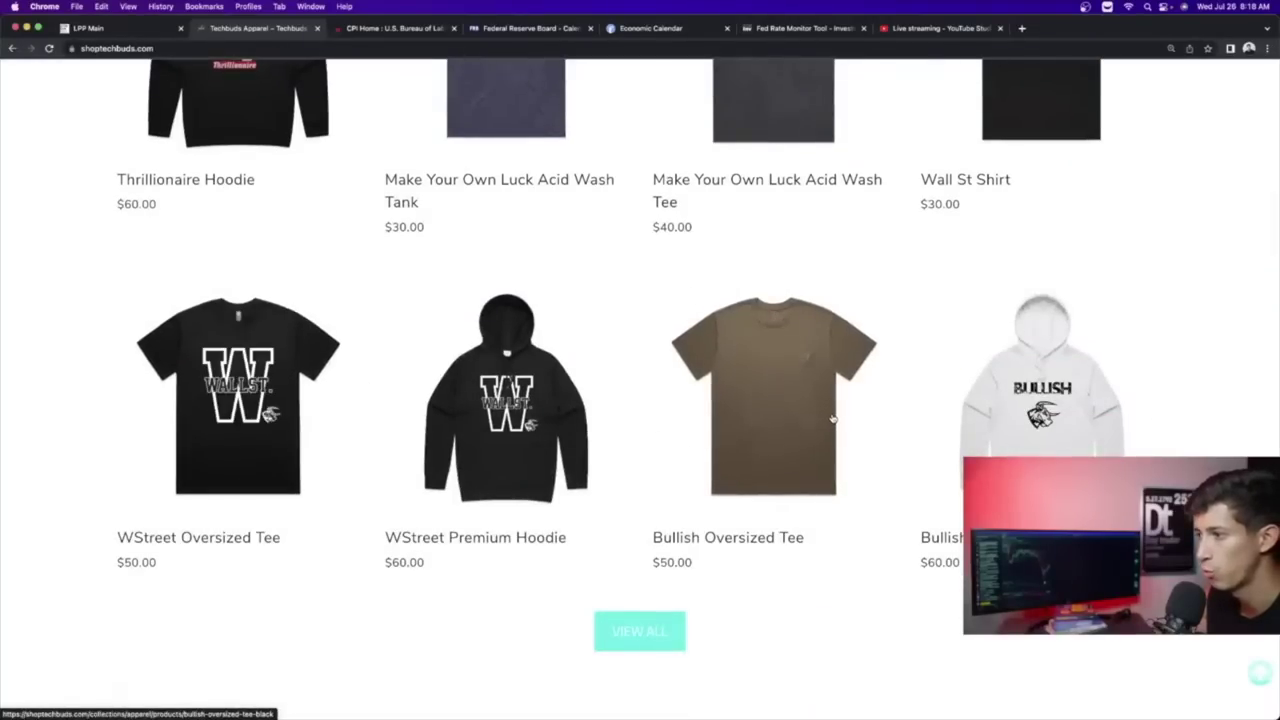
pyautogui.scroll(-9, 831, 415)
pyautogui.scroll(-20, 832, 404)
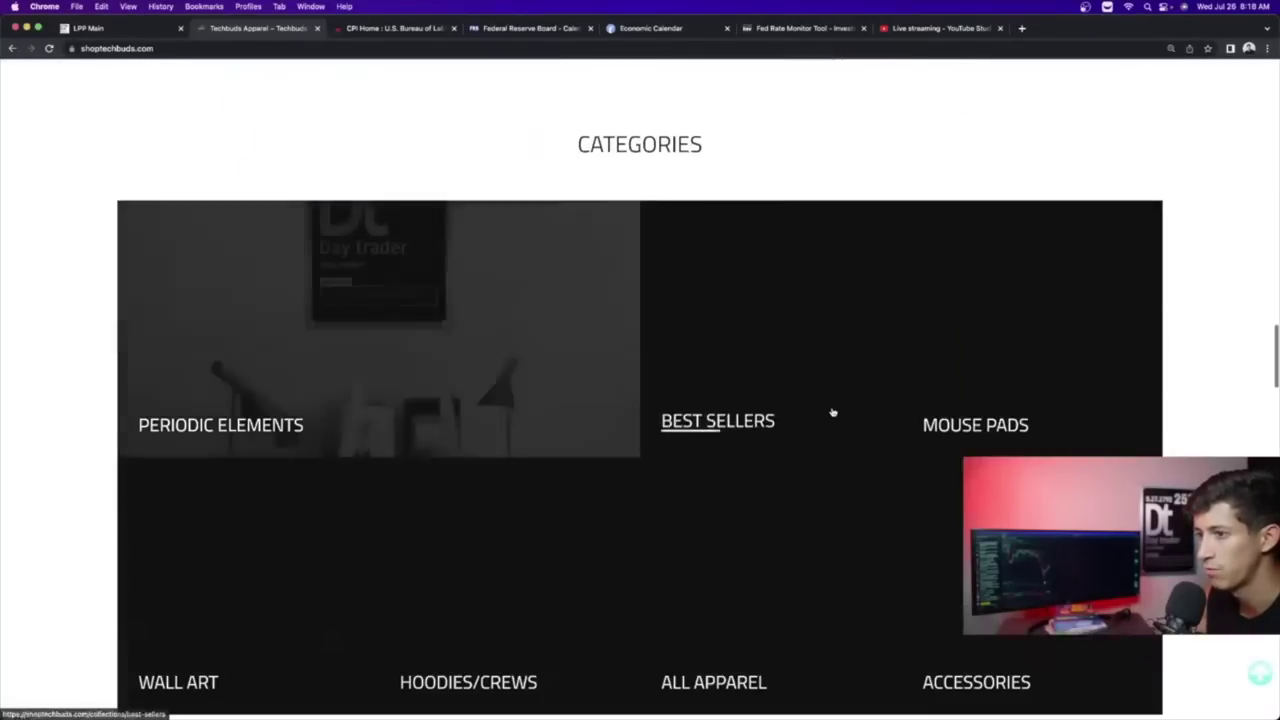
pyautogui.scroll(5, 832, 411)
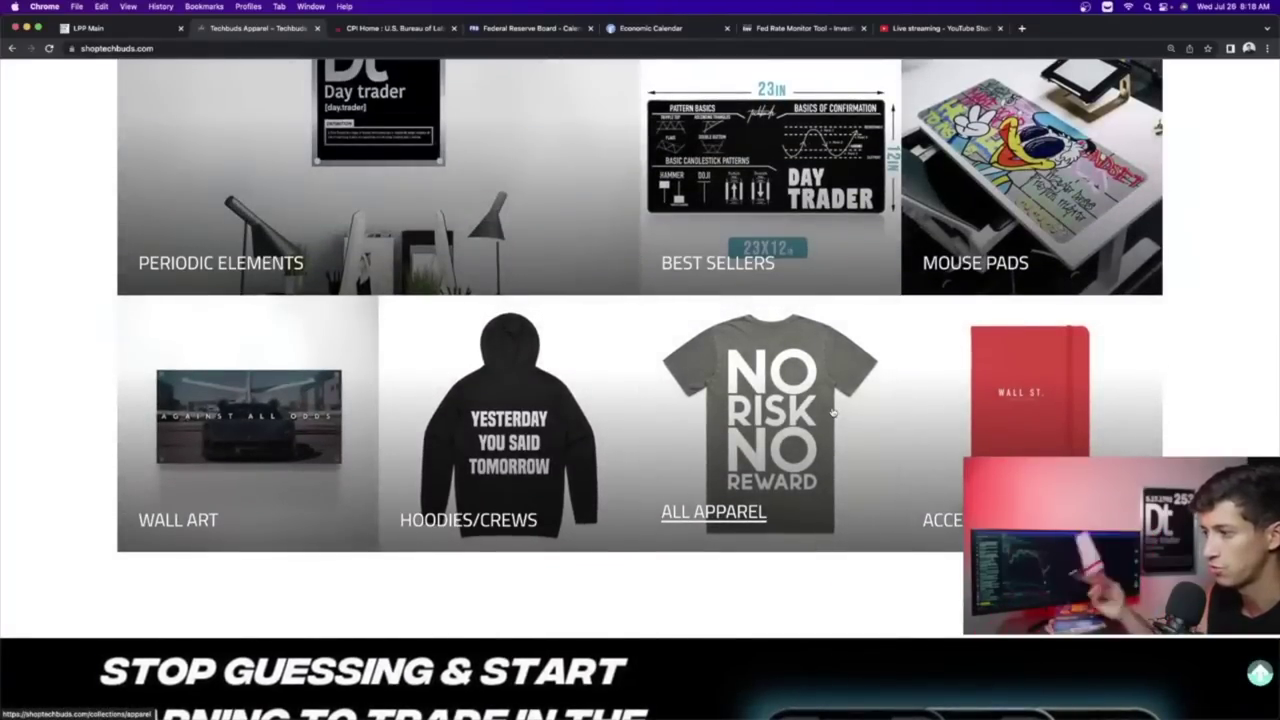
pyautogui.scroll(8, 378, 344)
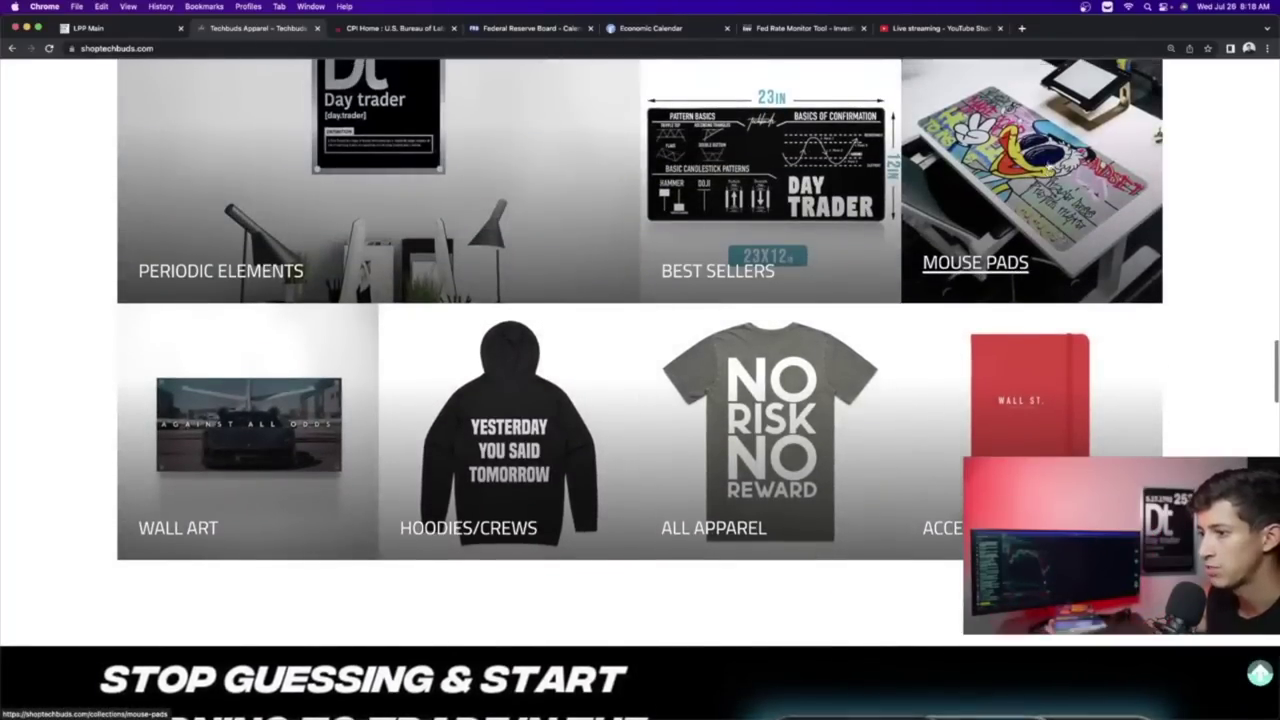
pyautogui.scroll(15, 378, 344)
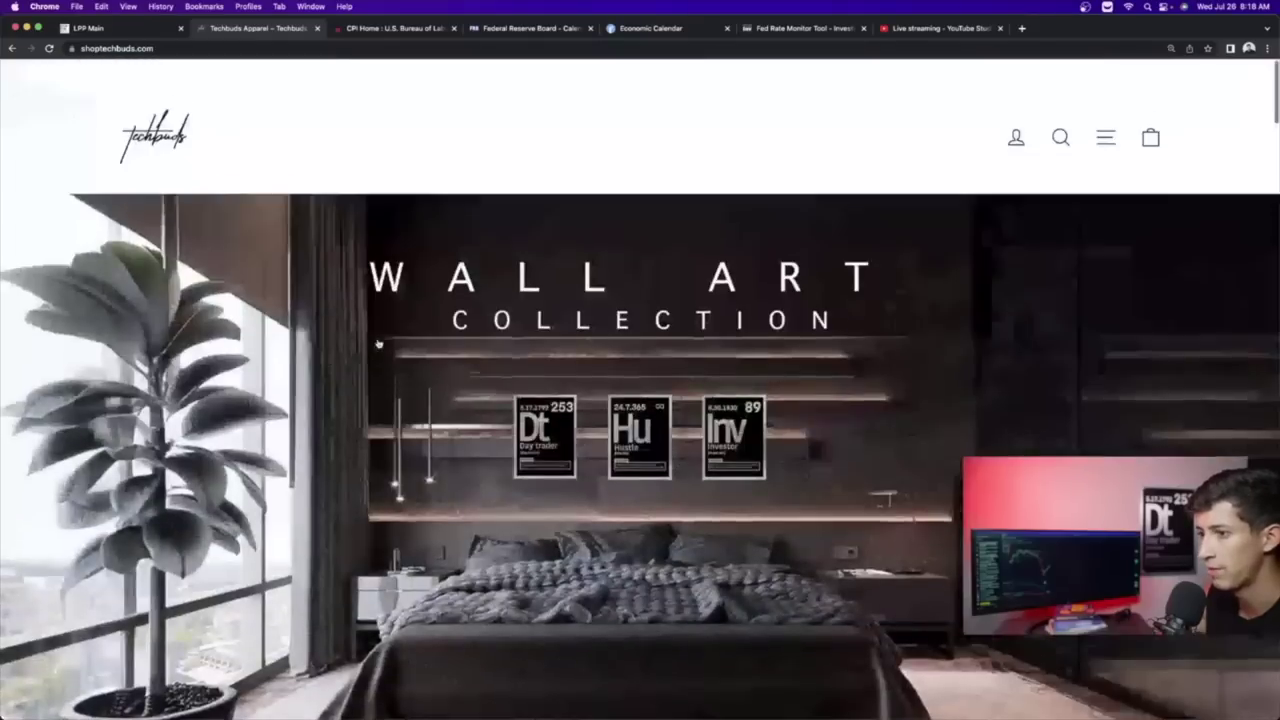
pyautogui.hotkey('ctrl', 'Up')
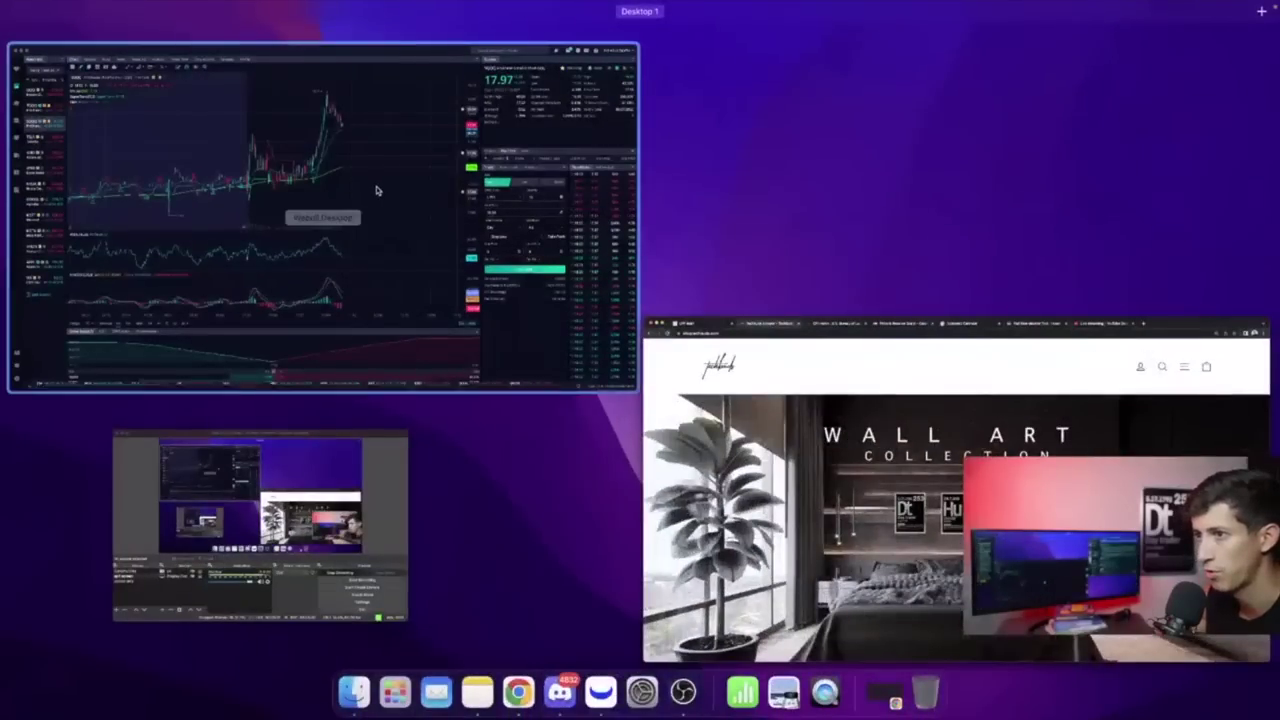
# Step: Take a last look at the Webull chart, then bring OBS Studio to the front
pyautogui.click(376, 186)
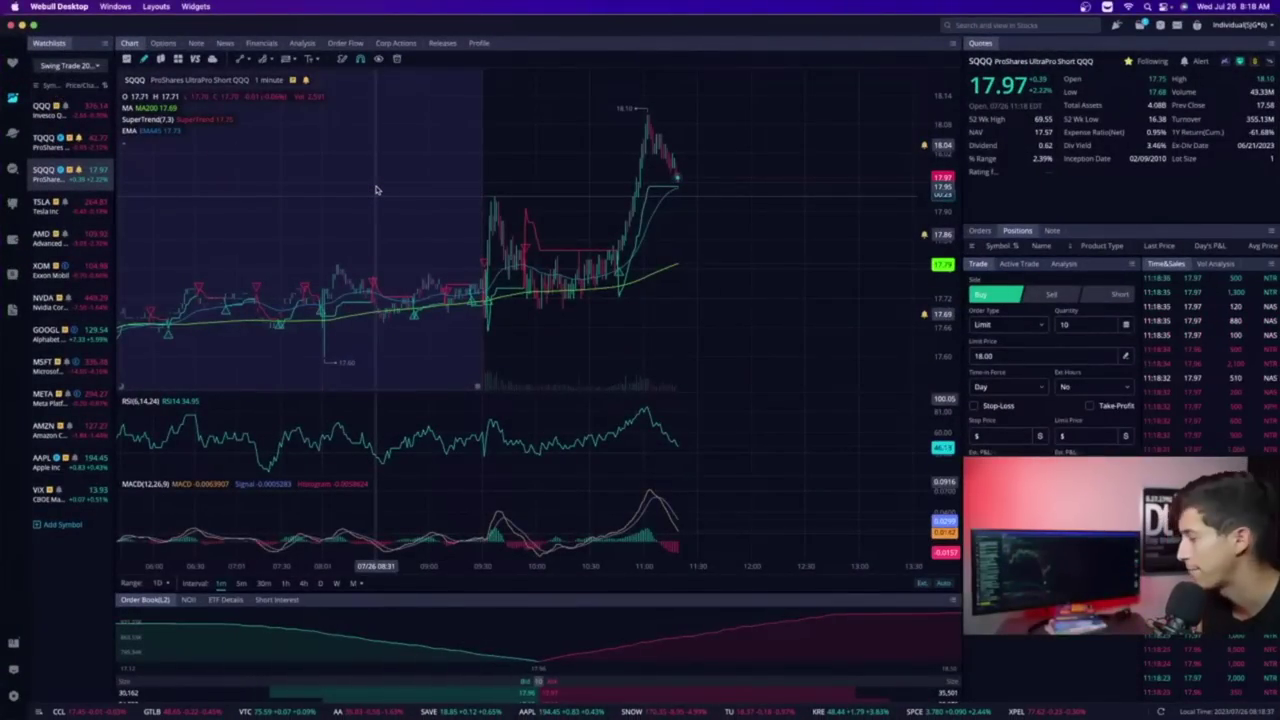
pyautogui.hotkey('ctrl', 'Up')
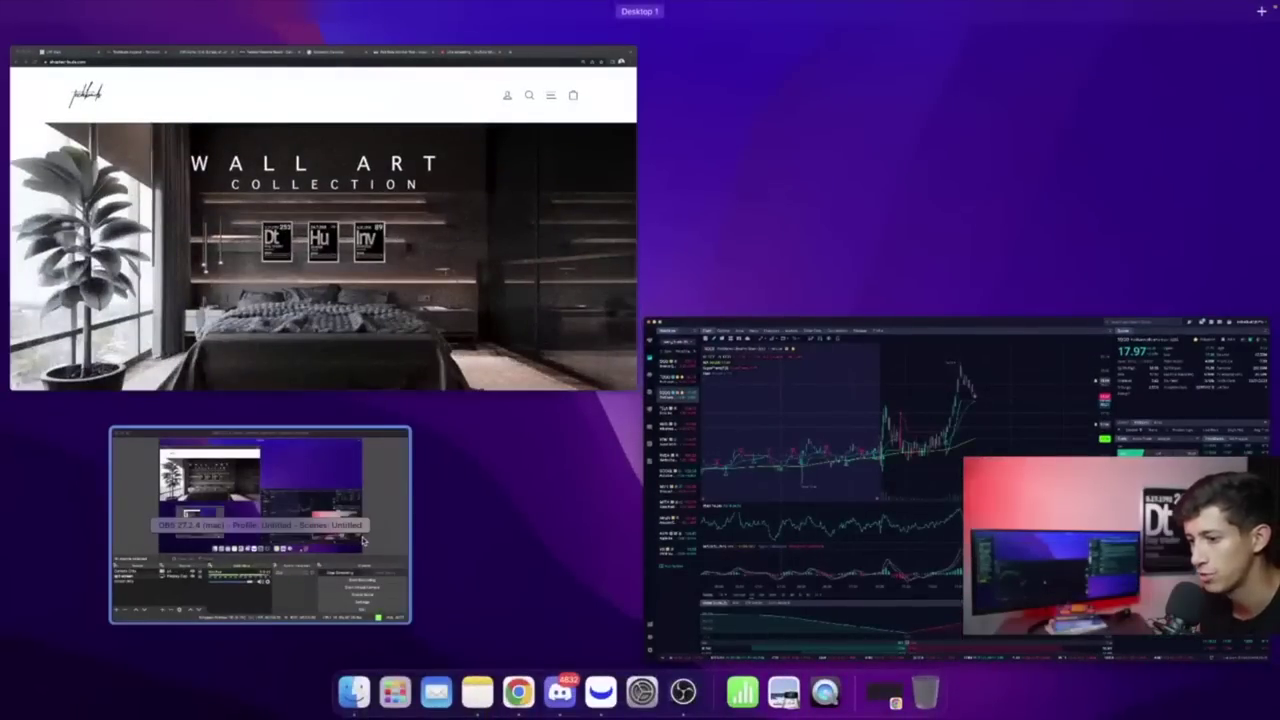
pyautogui.click(376, 527)
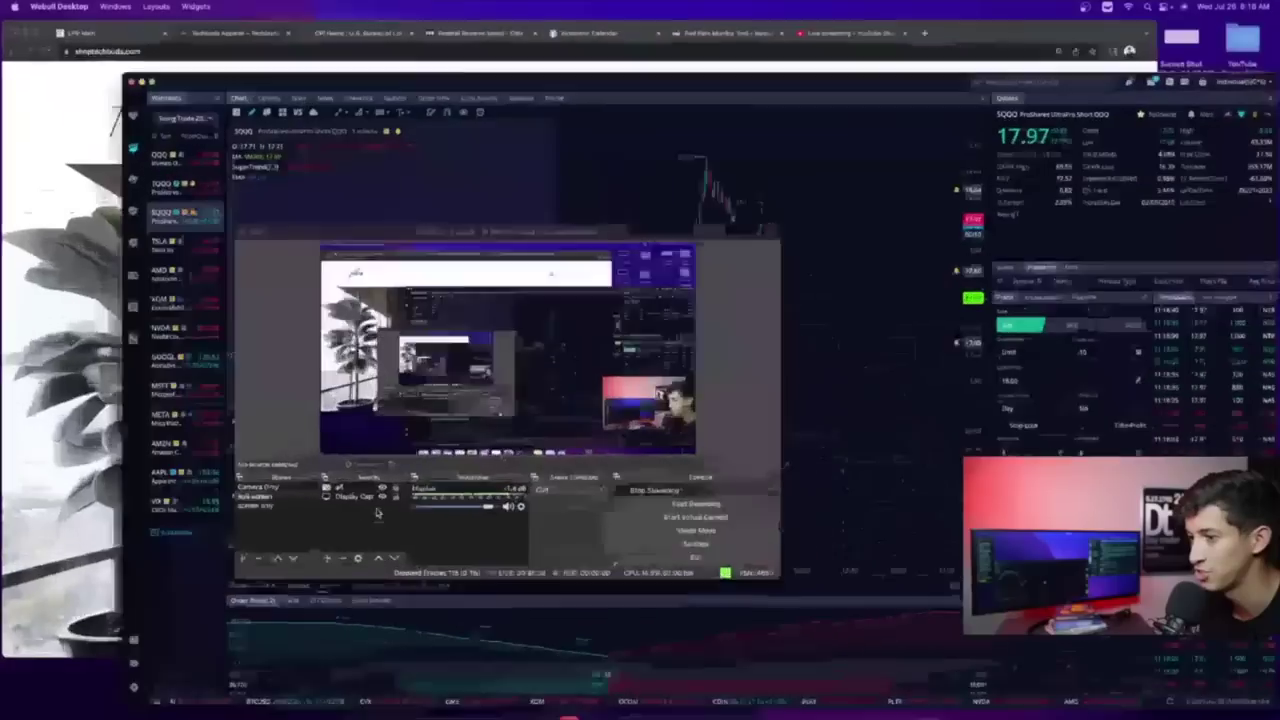